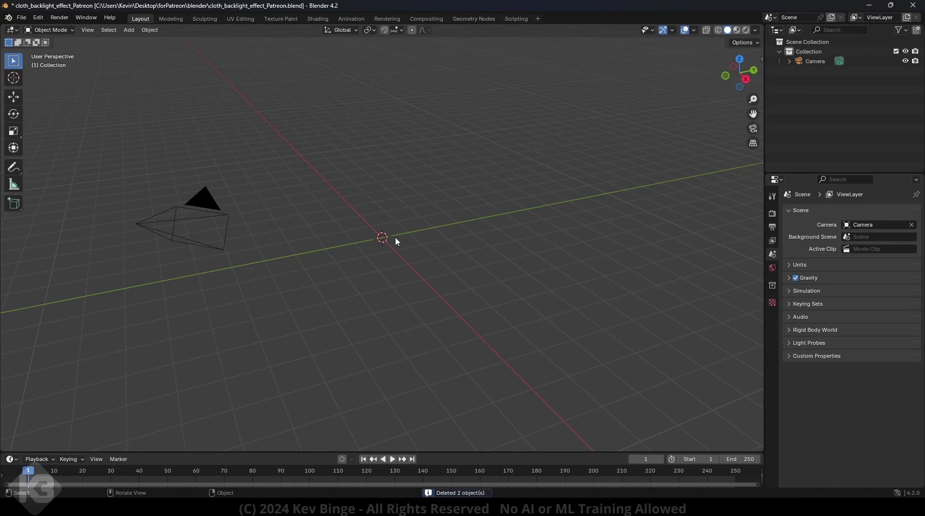
Step: Add a plane mesh at the origin of the scene
key(shift)
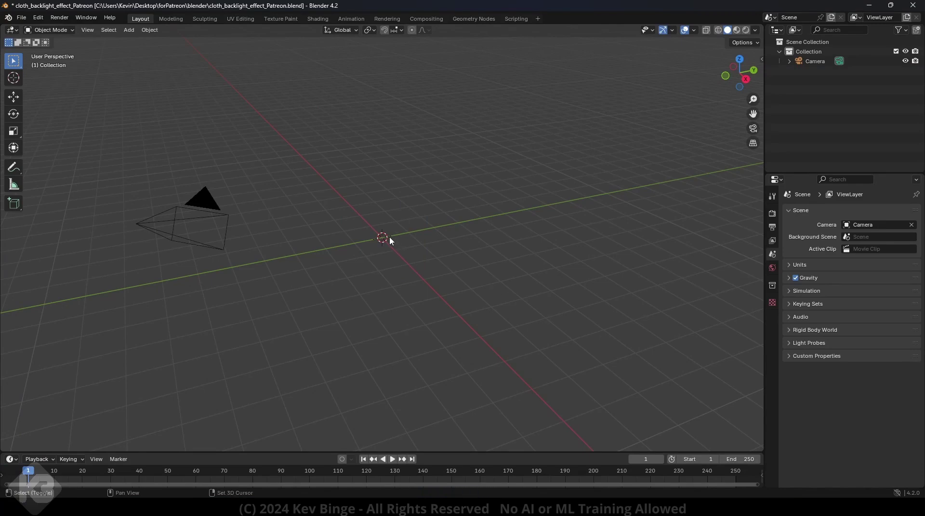
key(shift+a)
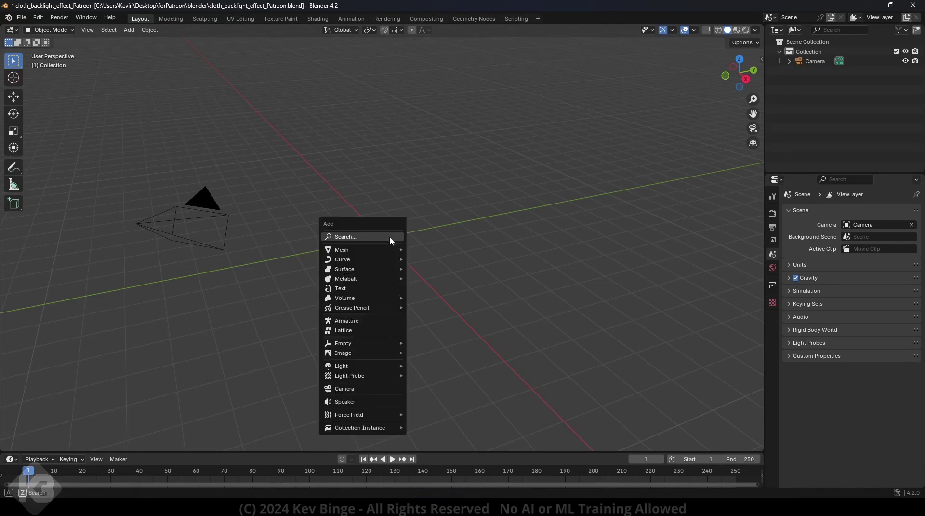
mouse_move(387, 249)
click(426, 249)
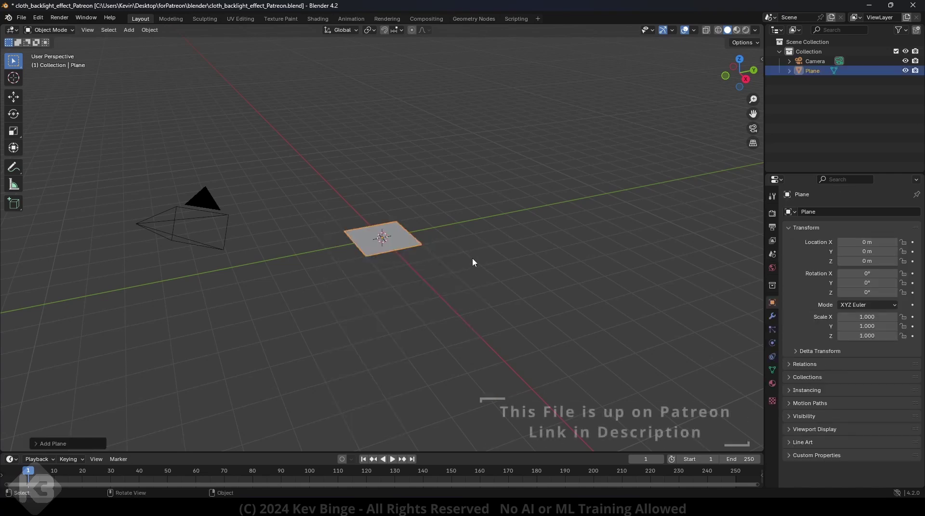
Step: Set the plane's scale to 2 on Y and 1.5 on X
key(n)
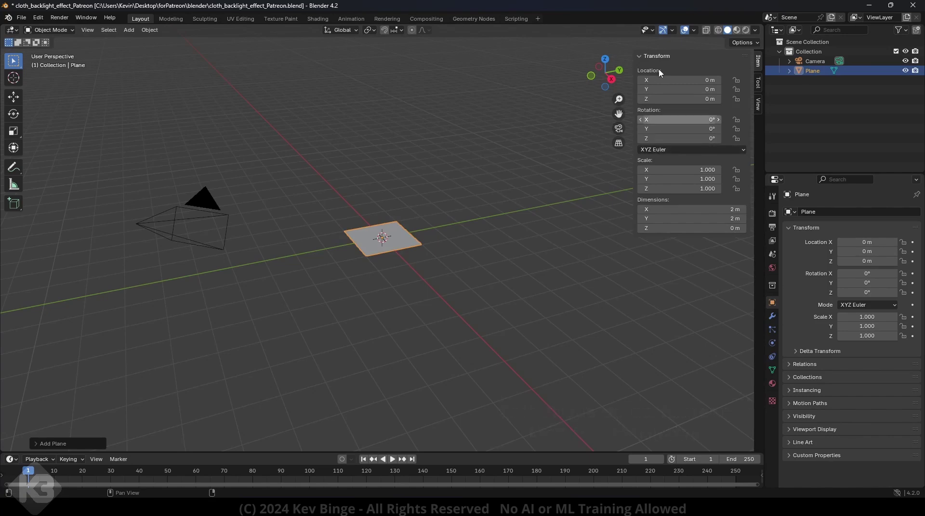
click(663, 180)
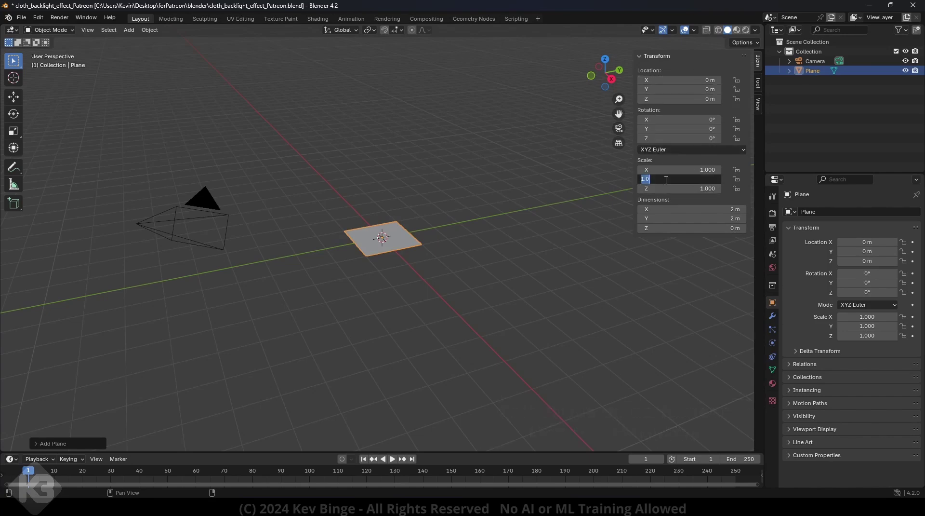
text(2)
key(Return)
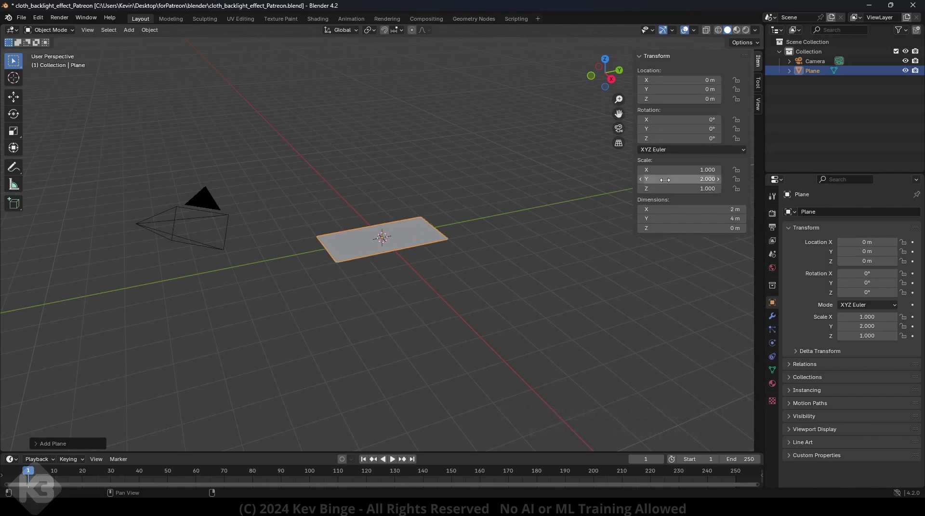
click(693, 169)
text(1.5)
key(Return)
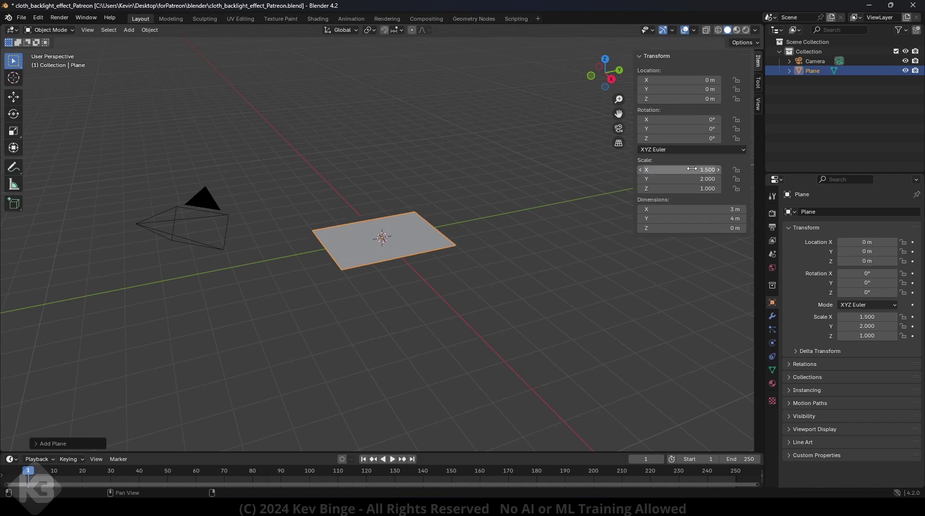
Step: Set the plane's Y rotation to 90° so it stands upright
click(692, 129)
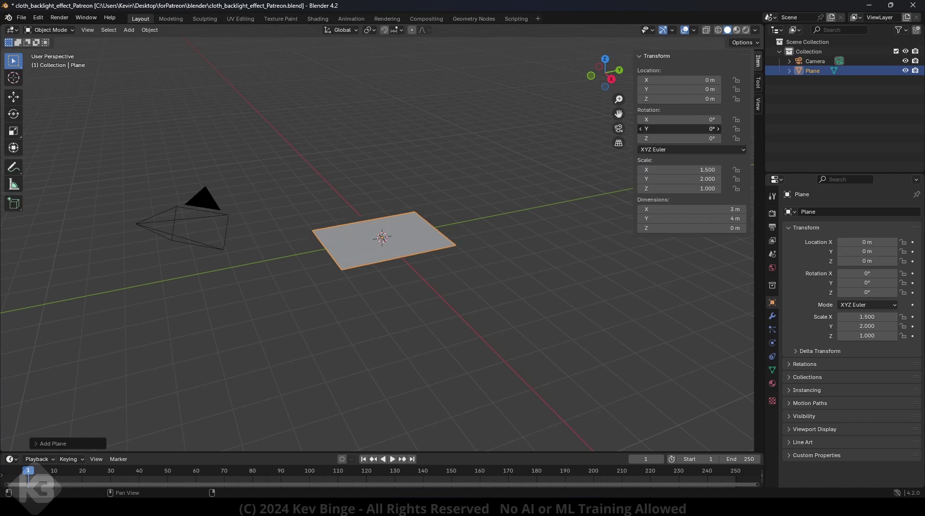
text(90)
key(Return)
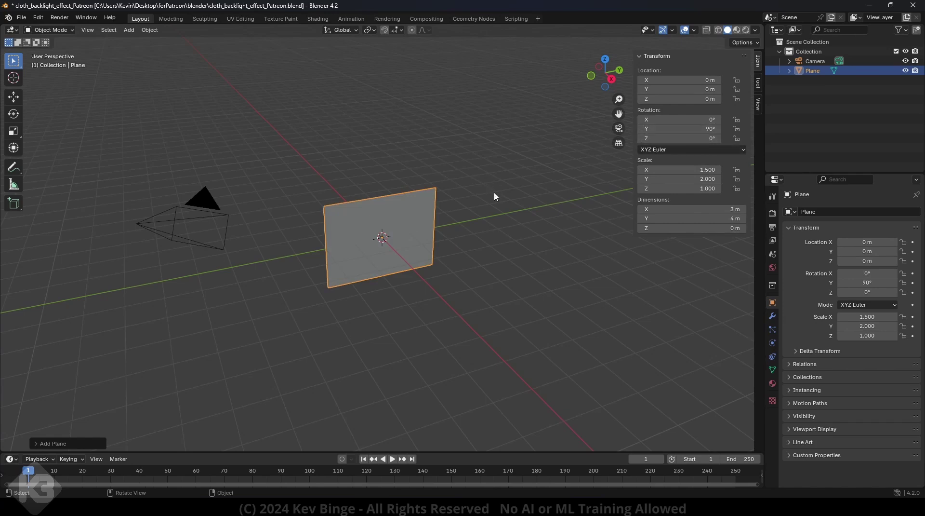
Step: Reset the camera's location and rotation to zero on all axes
middle_drag(493, 192, 476, 198)
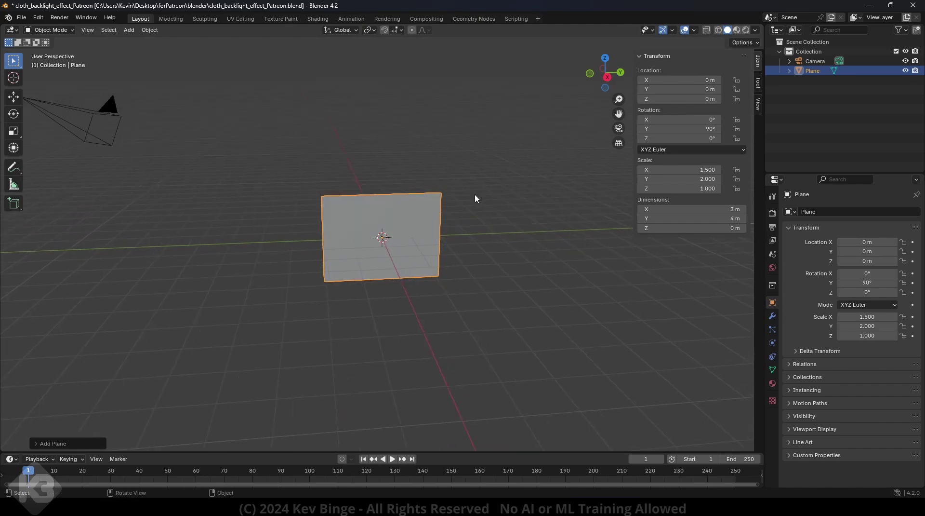
click(116, 104)
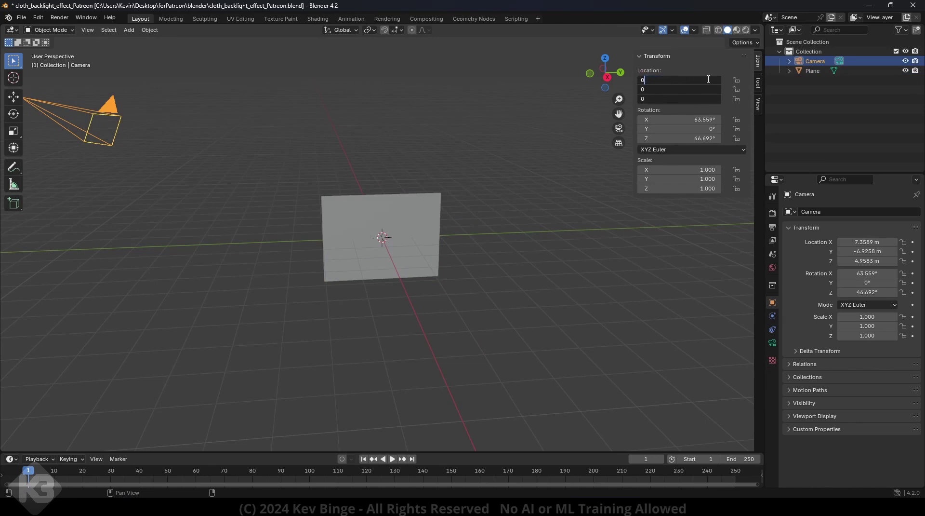
key(BackSpace)
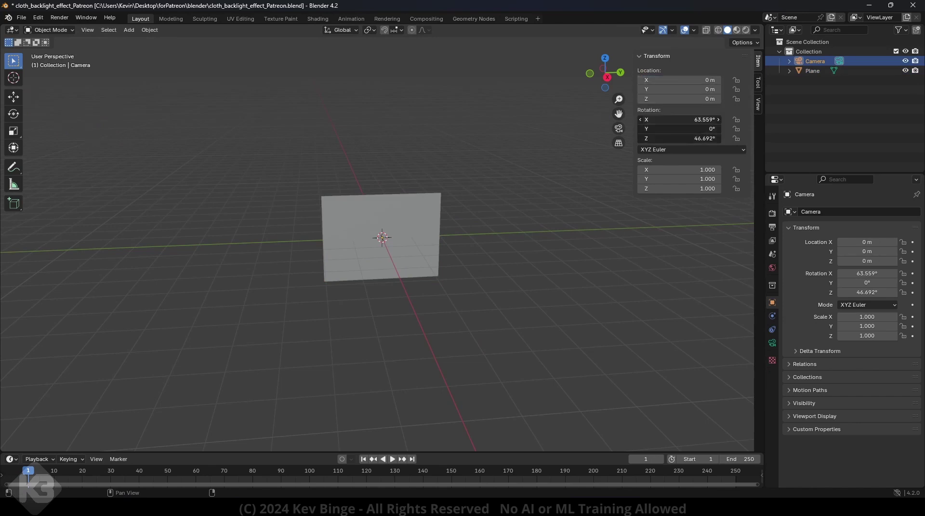
key(BackSpace)
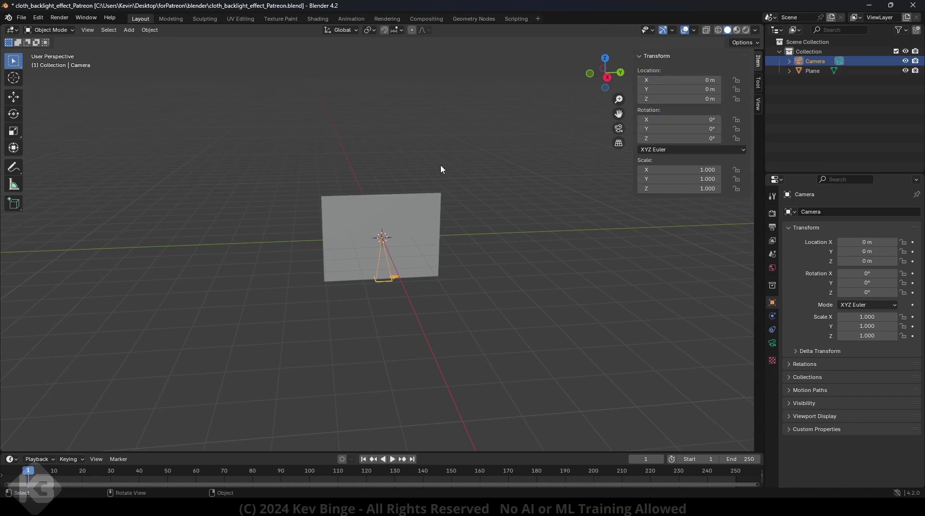
Step: Move the camera away from the plane along X to about 2.74 m
click(17, 100)
middle_drag(346, 289, 375, 285)
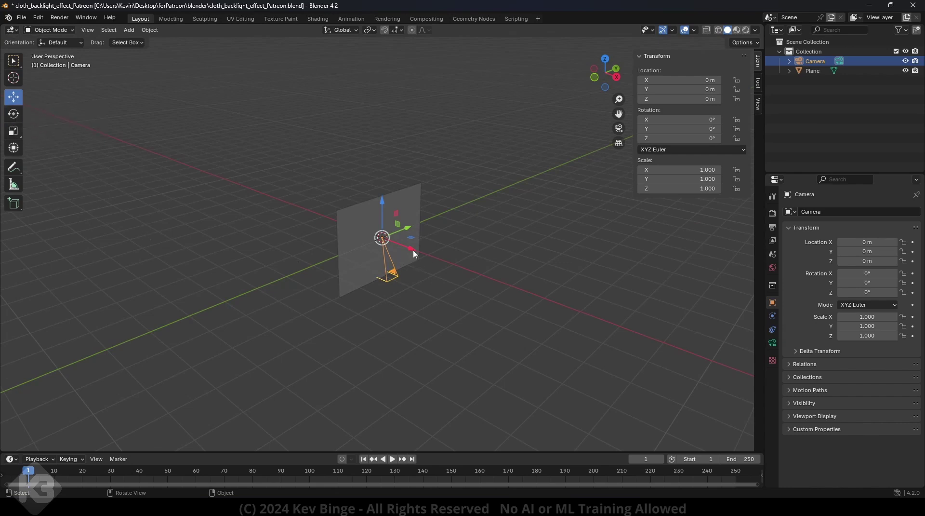
drag(413, 251, 479, 275)
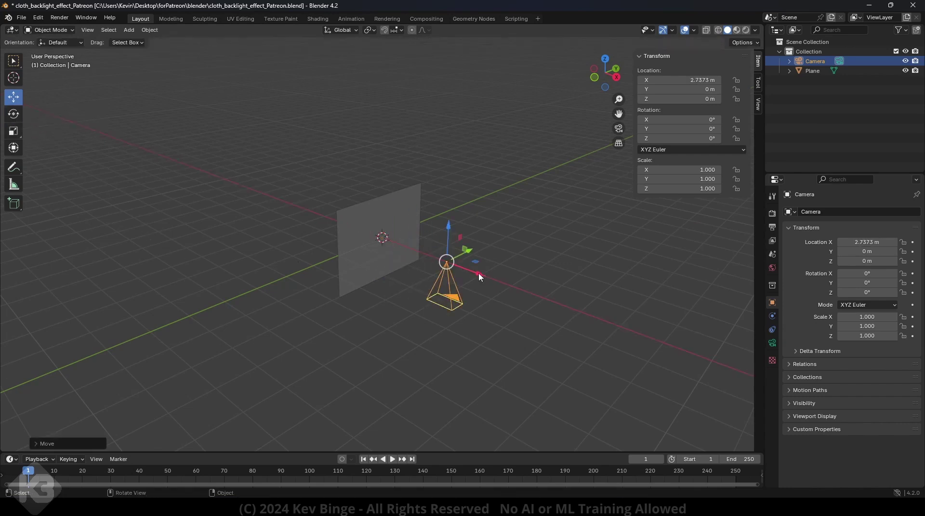
Step: Rotate the camera about Y to face the plane and set its Y rotation to 90°
click(20, 113)
drag(464, 241, 474, 278)
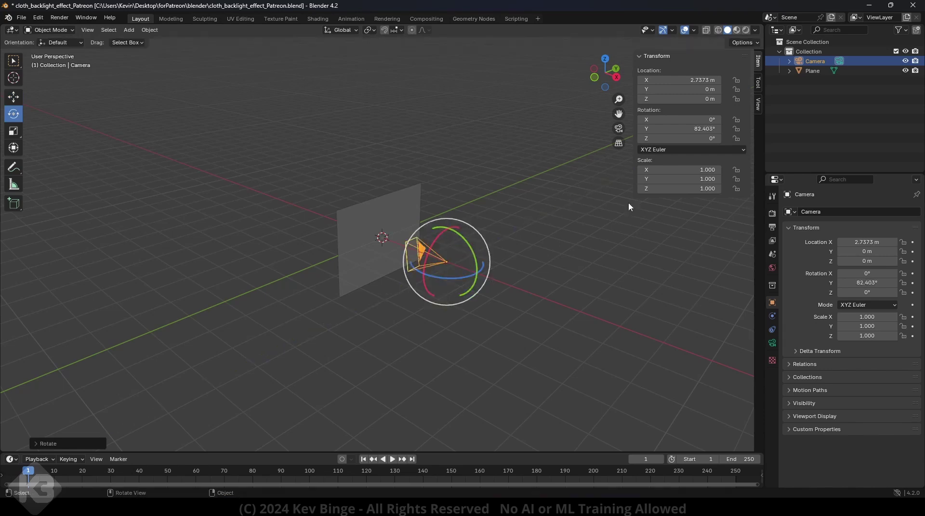
click(699, 128)
text(90)
key(Return)
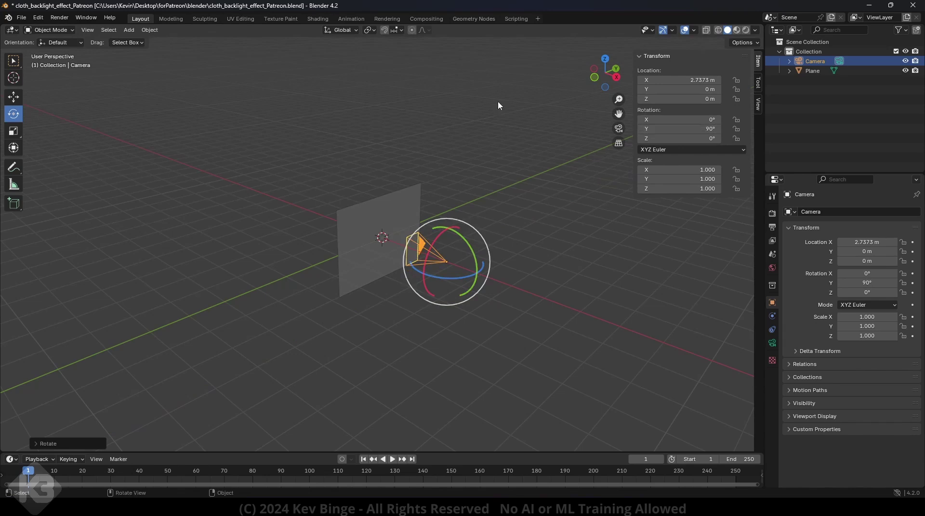
Step: Roll the camera upright about the X axis and set its Y rotation to exactly 180°
drag(435, 241, 431, 276)
click(698, 128)
text(18)
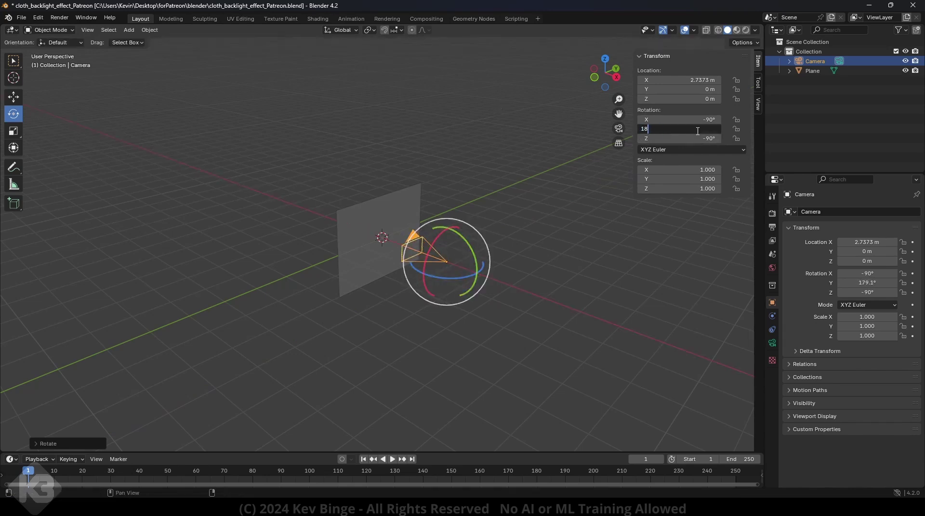
text(0)
key(Return)
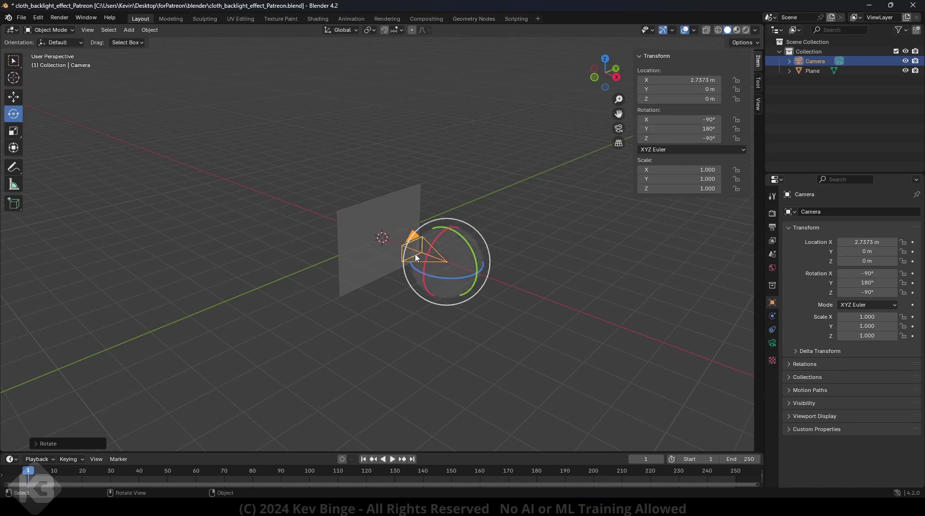
Step: Move the camera farther back along X to about 4.25 m
click(14, 96)
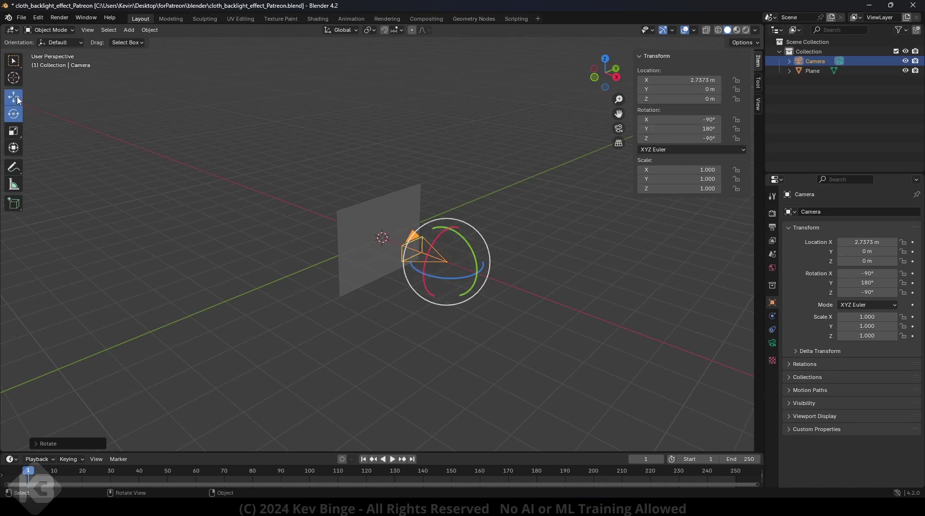
drag(478, 275, 525, 289)
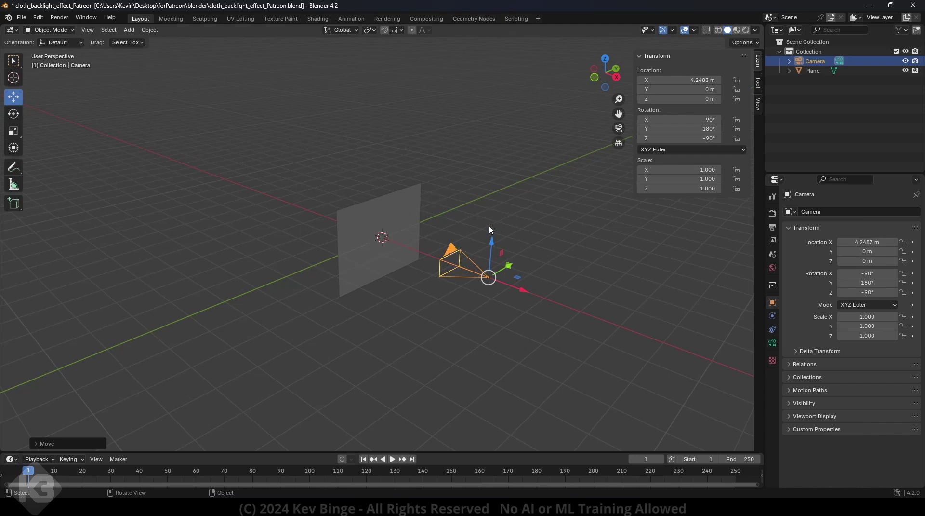
Step: Add a Subdivision Surface modifier to the plane
middle_drag(489, 227, 456, 223)
scroll(457, 223, up, 3)
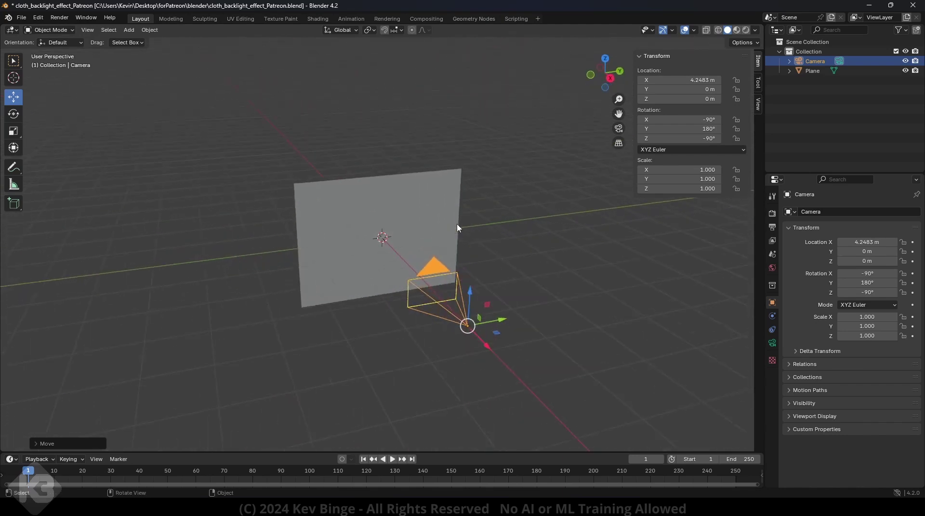
scroll(457, 224, up, 3)
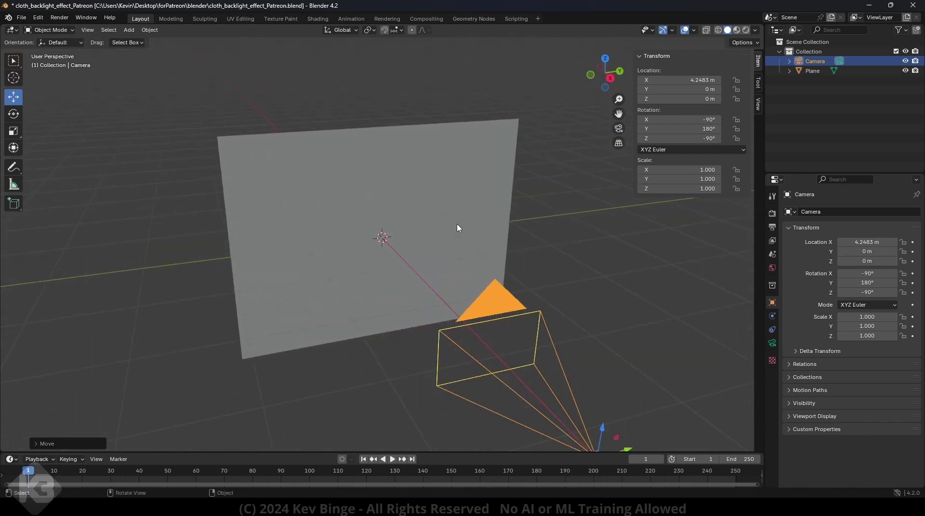
click(289, 211)
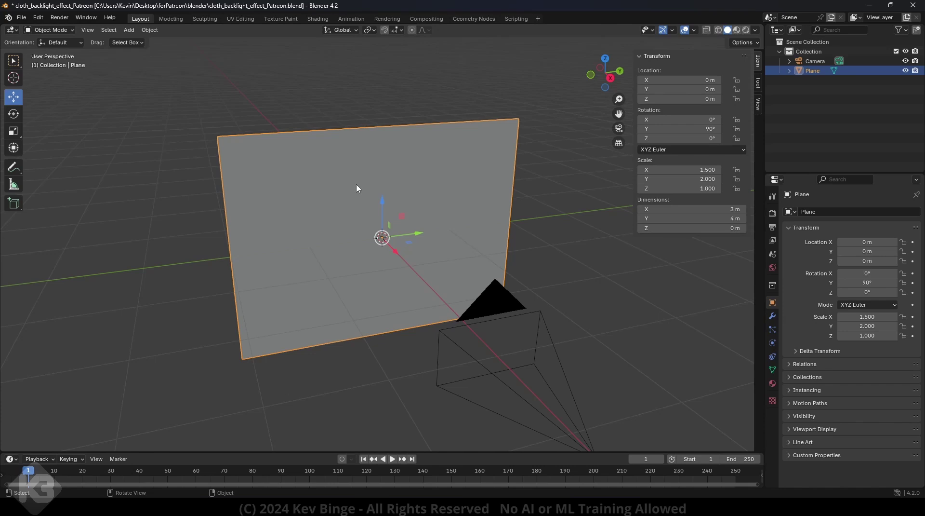
click(771, 320)
click(816, 213)
click(800, 212)
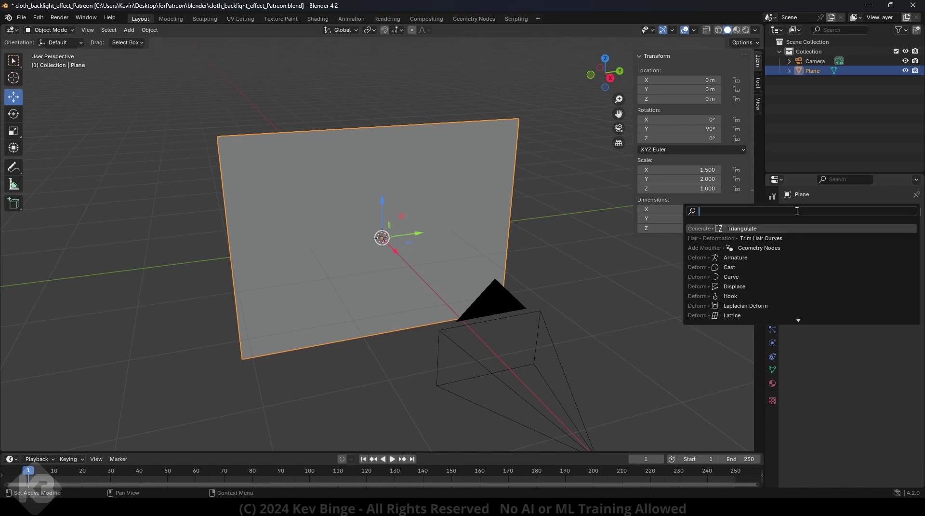
text(subd)
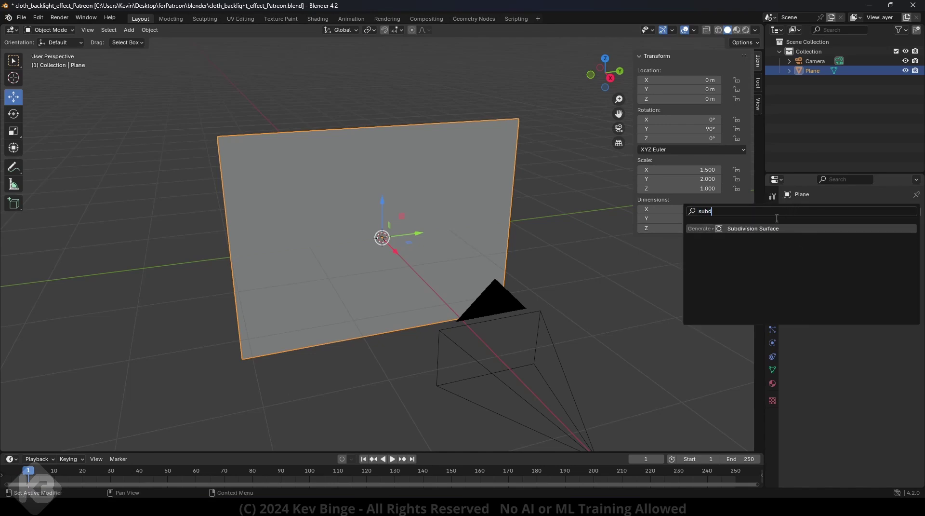
click(755, 228)
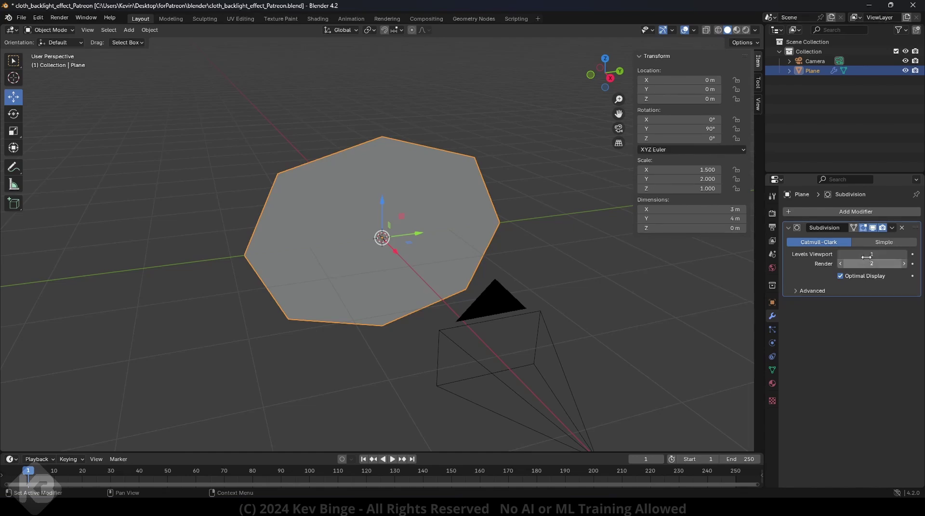
Step: Set the Subdivision modifier's viewport and render levels to 3 and its type to Simple
click(904, 254)
click(905, 255)
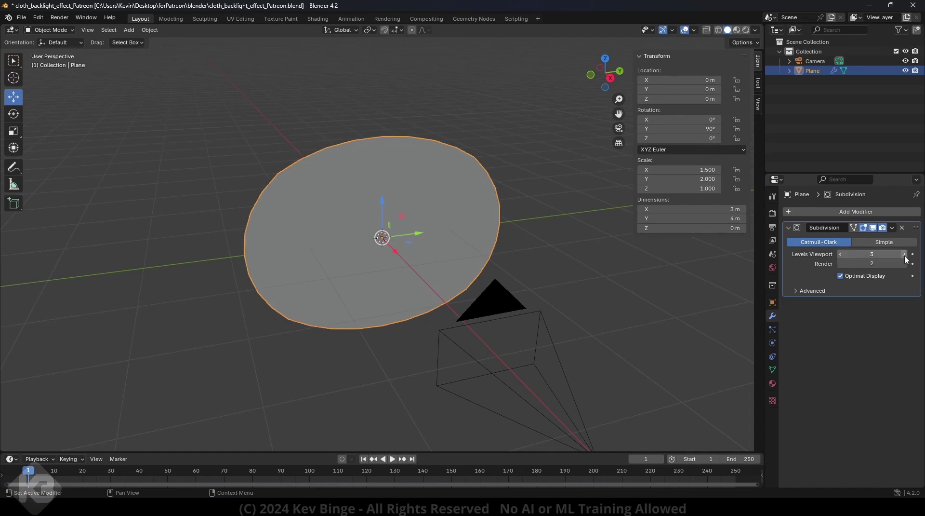
click(905, 264)
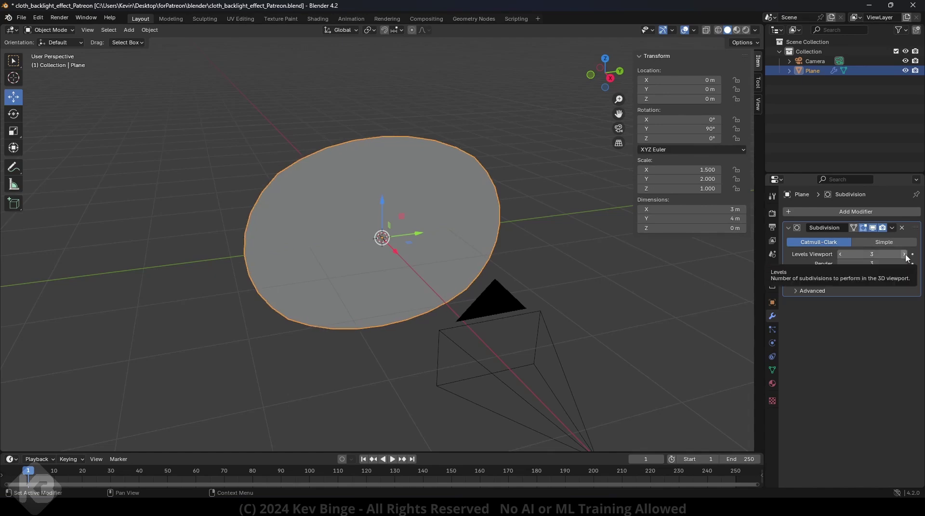
click(891, 242)
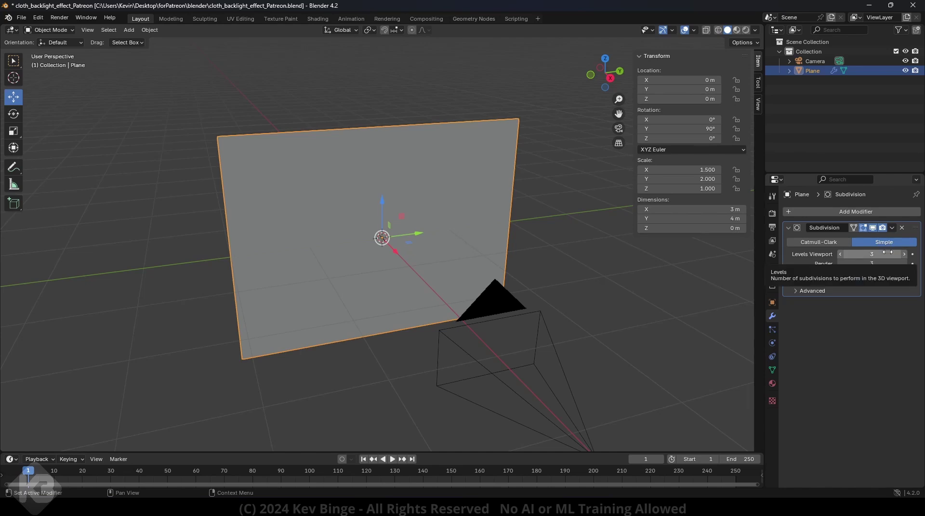
Step: Apply the Subdivision modifier to inspect the plane's grid in wireframe shading, and undo the application
click(893, 228)
click(866, 234)
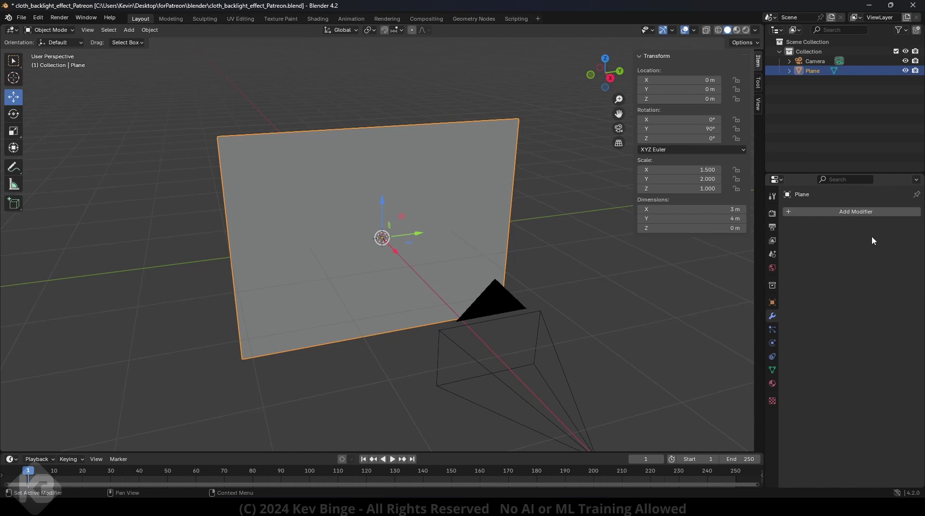
click(718, 30)
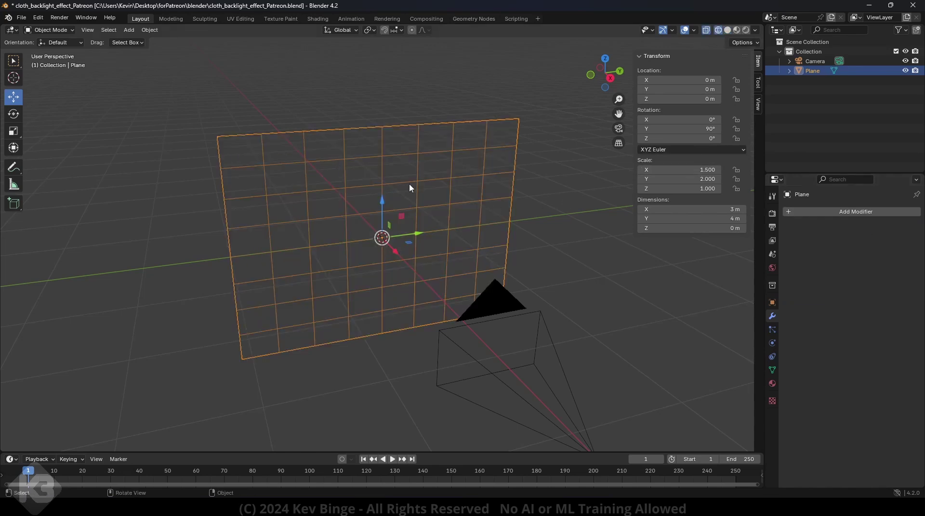
key(ctrl+3)
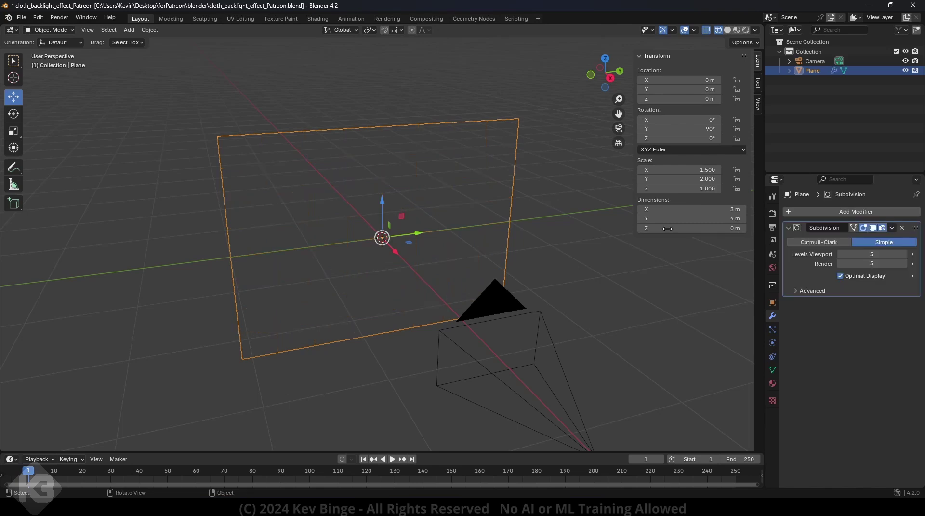
Step: Set the Subdivision modifier's viewport and render levels to 5 and apply it to the plane
click(886, 254)
text(5)
key(Return)
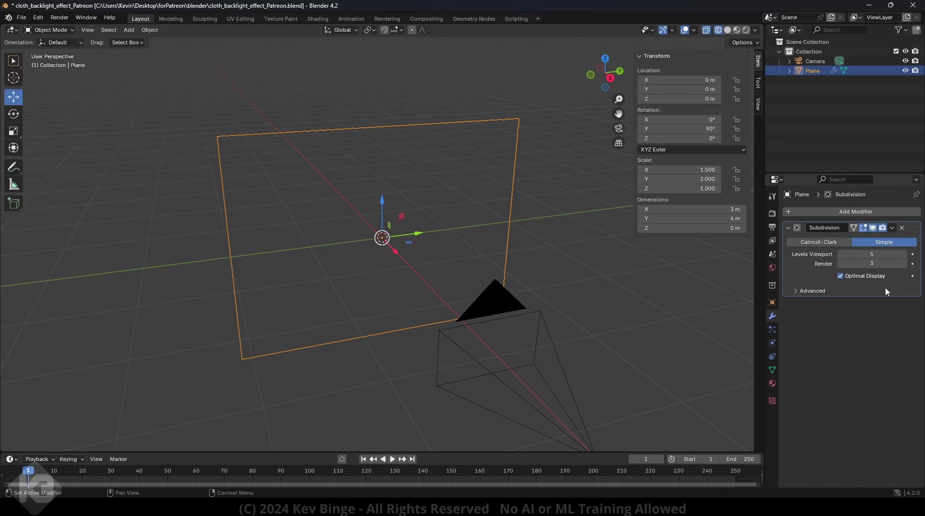
click(874, 263)
text(5)
key(Return)
click(892, 228)
click(879, 240)
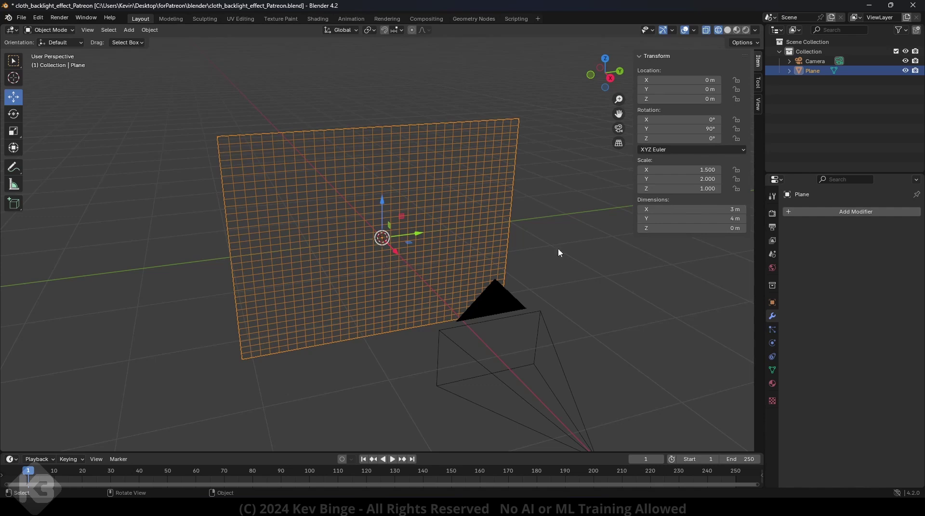
Step: Add Cloth physics to the plane and preview the simulation, returning to the first frame
click(772, 342)
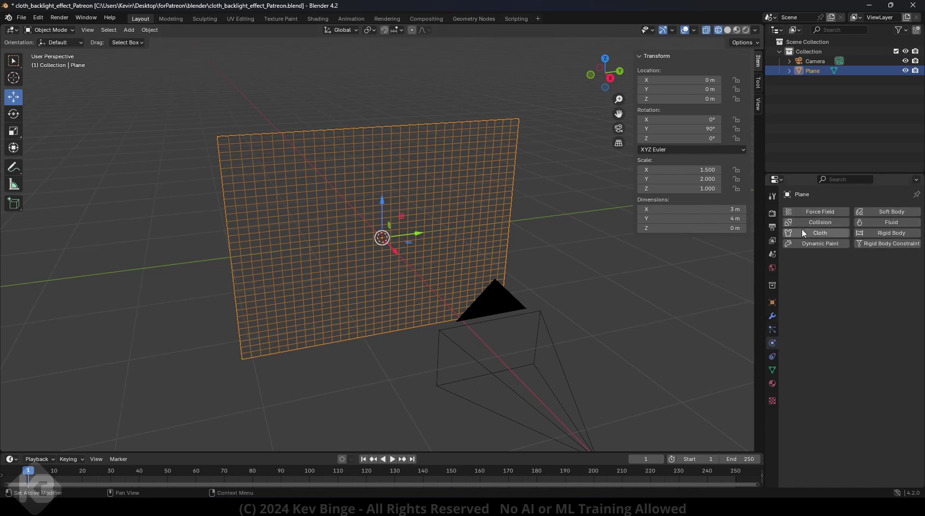
click(819, 233)
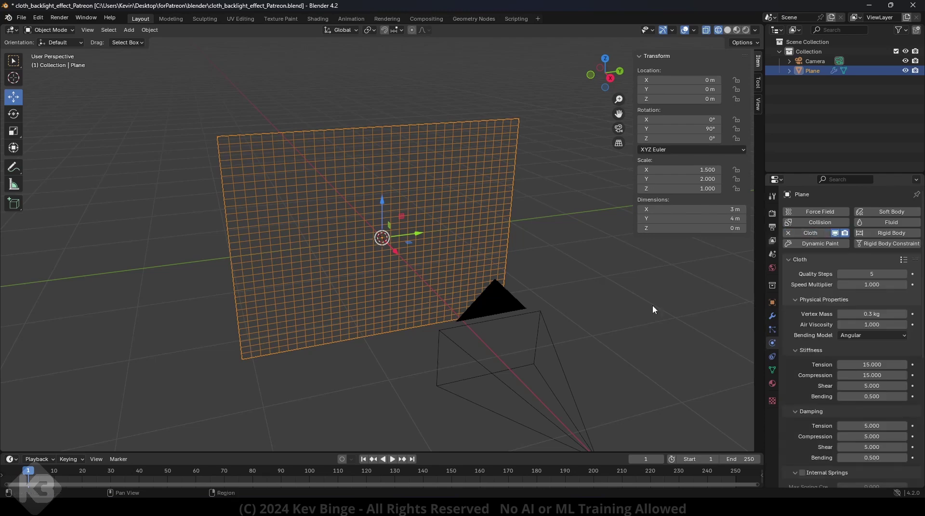
click(392, 459)
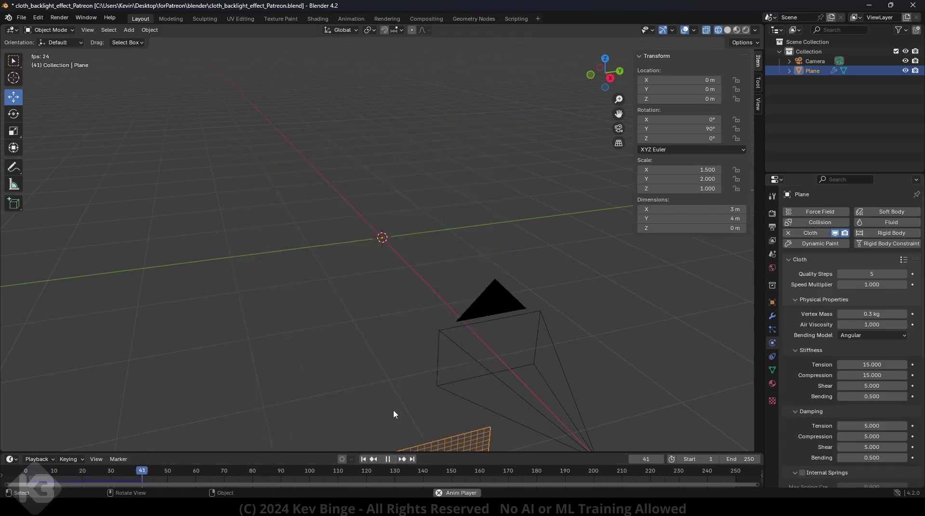
click(388, 459)
click(363, 459)
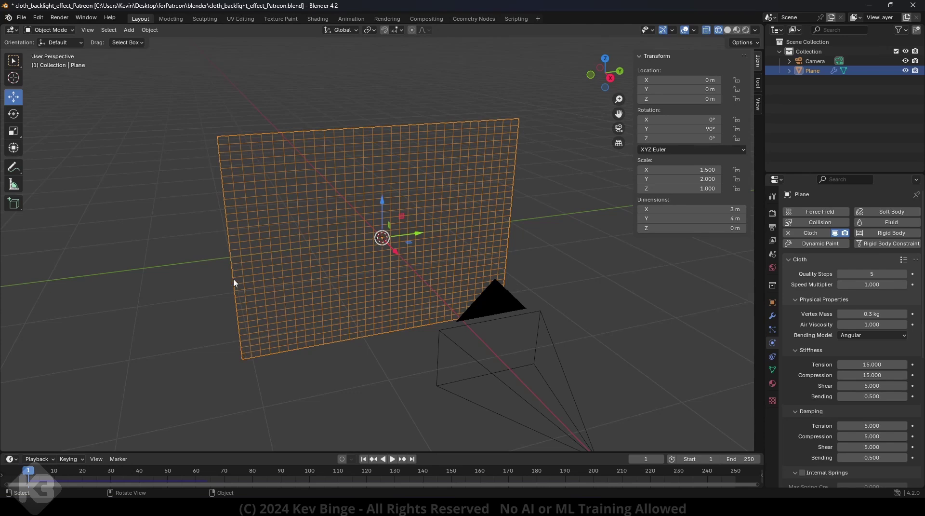
Step: Assign the side-edge vertices near the plane's four corners to a new vertex group and return to Object Mode
key(Tab)
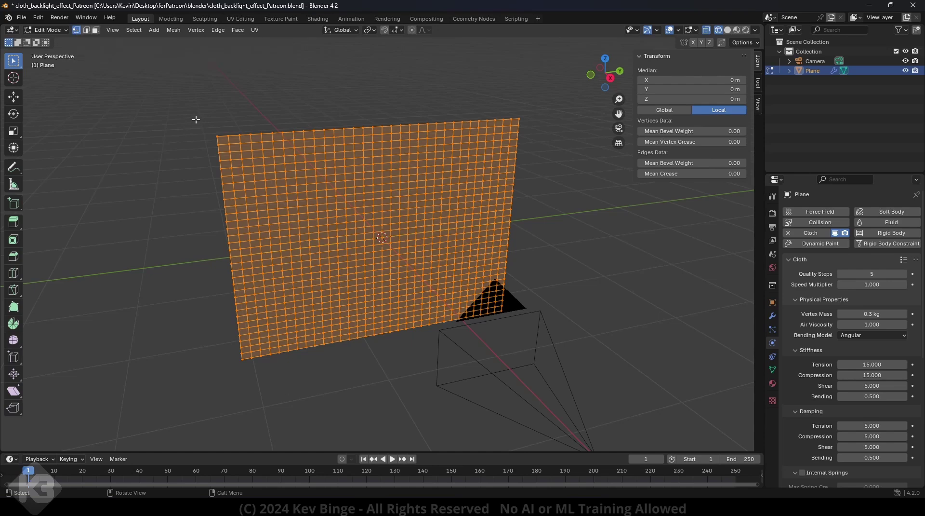
drag(196, 119, 224, 165)
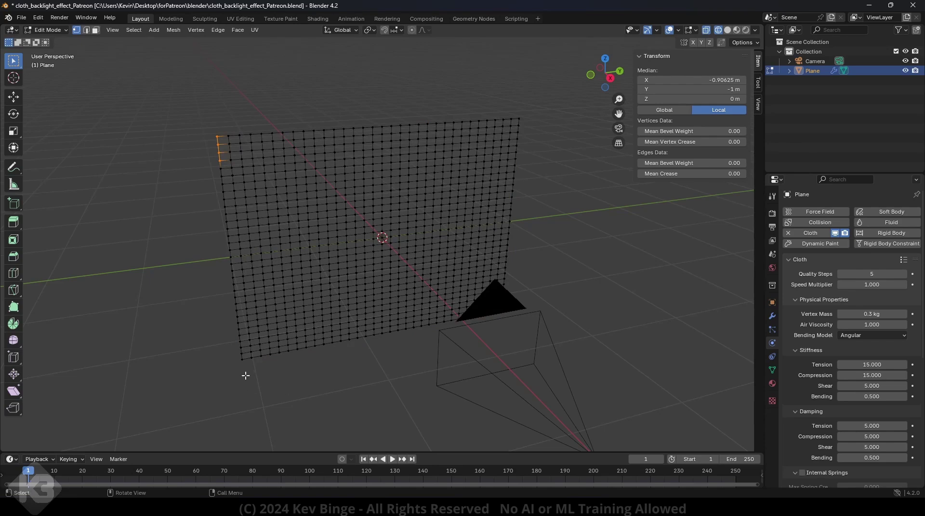
shift+drag(233, 344, 250, 368)
shift+drag(514, 102, 531, 143)
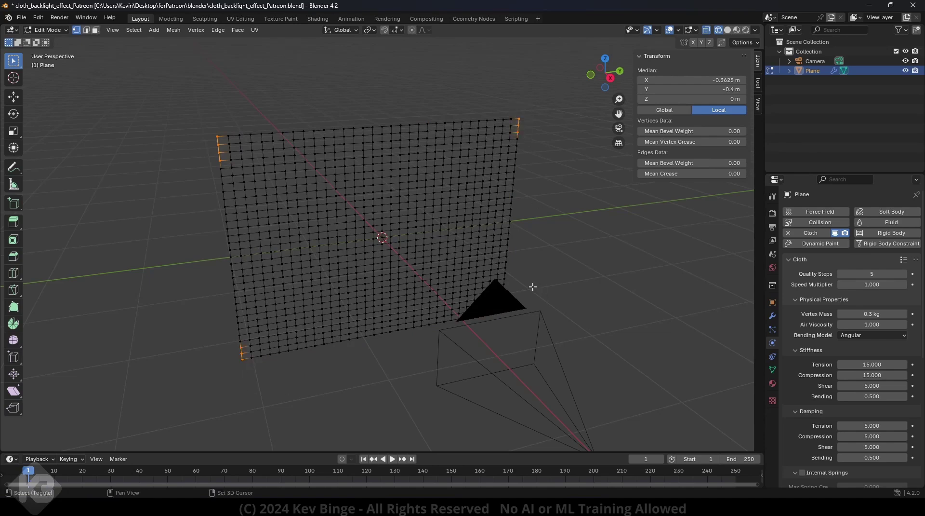
middle_drag(572, 304, 553, 296)
shift+drag(535, 315, 513, 344)
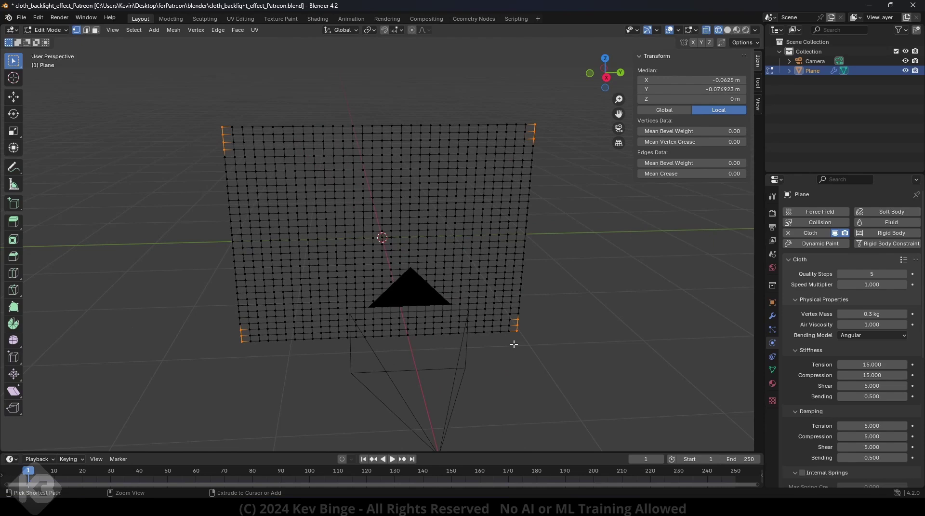
key(ctrl+g)
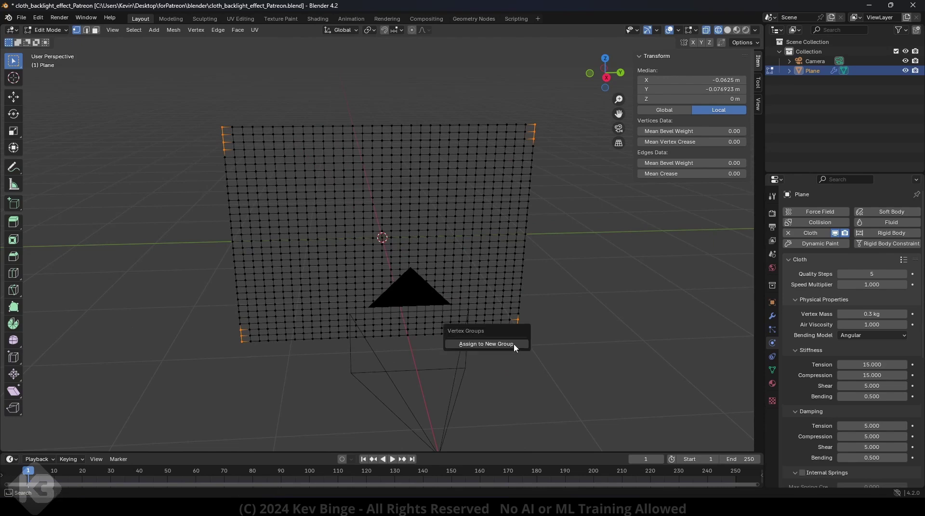
click(486, 344)
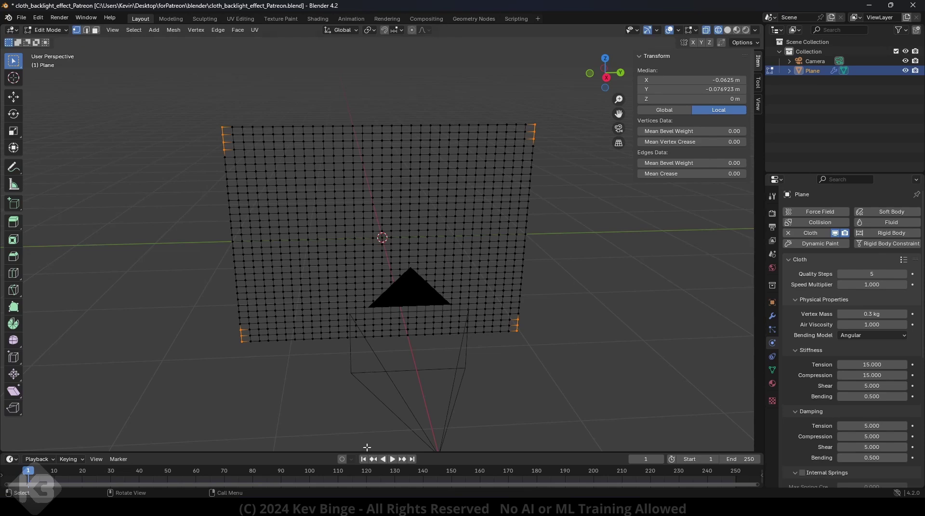
key(Tab)
Step: Play the cloth simulation briefly with the new vertex group in place and return to the first frame
click(392, 459)
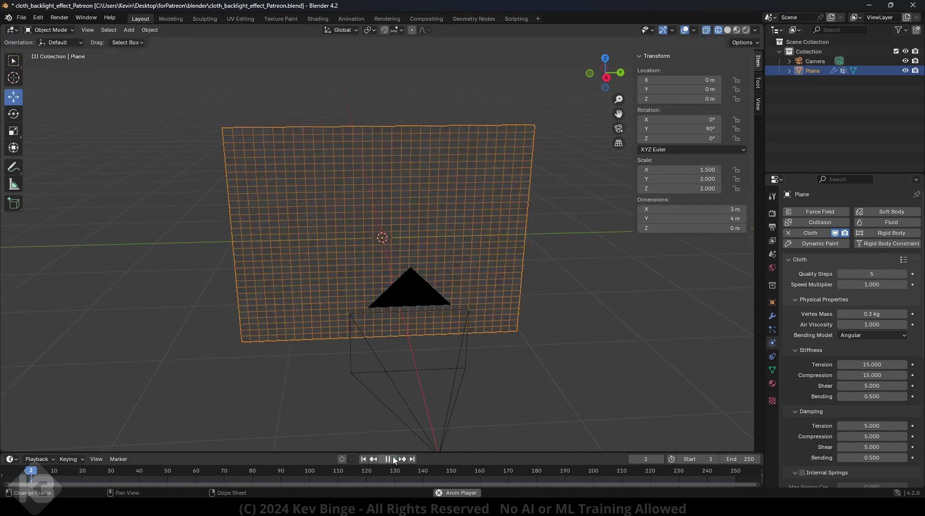
click(390, 459)
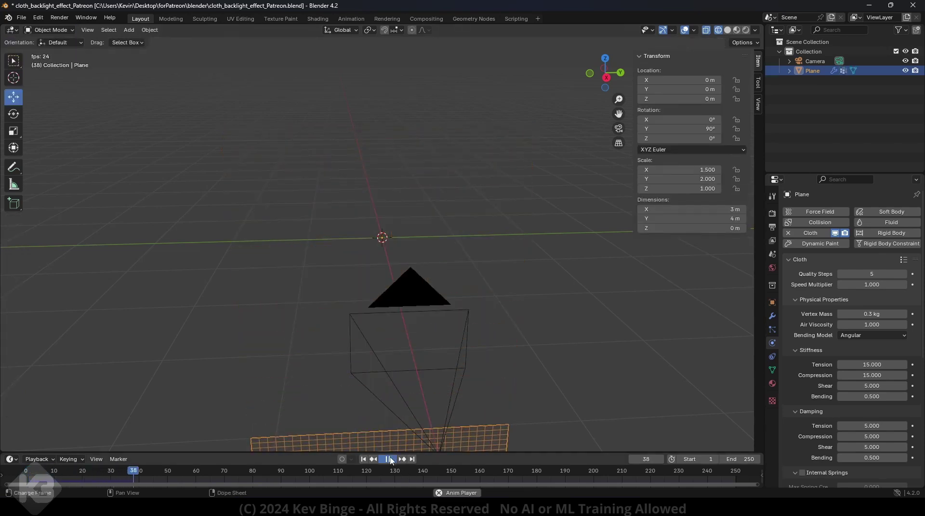
click(365, 459)
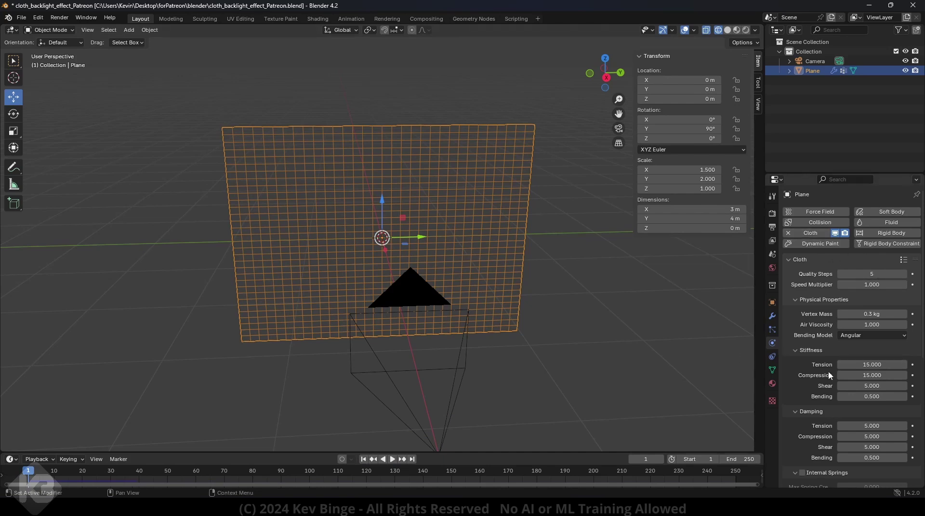
Step: Set the cloth's Pin Group to the vertex group Group and preview the pinned simulation, returning to the first frame
scroll(832, 369, down, 5)
scroll(832, 370, down, 5)
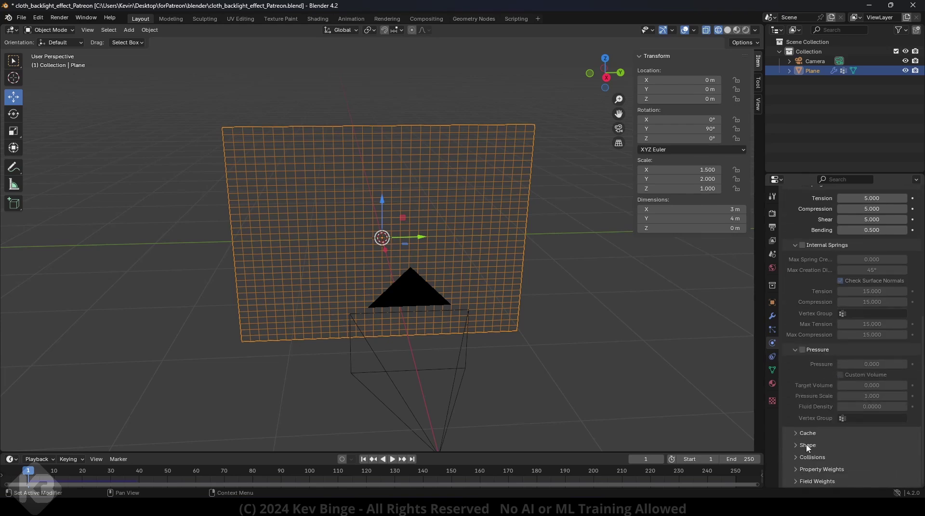
click(798, 445)
scroll(797, 442, down, 4)
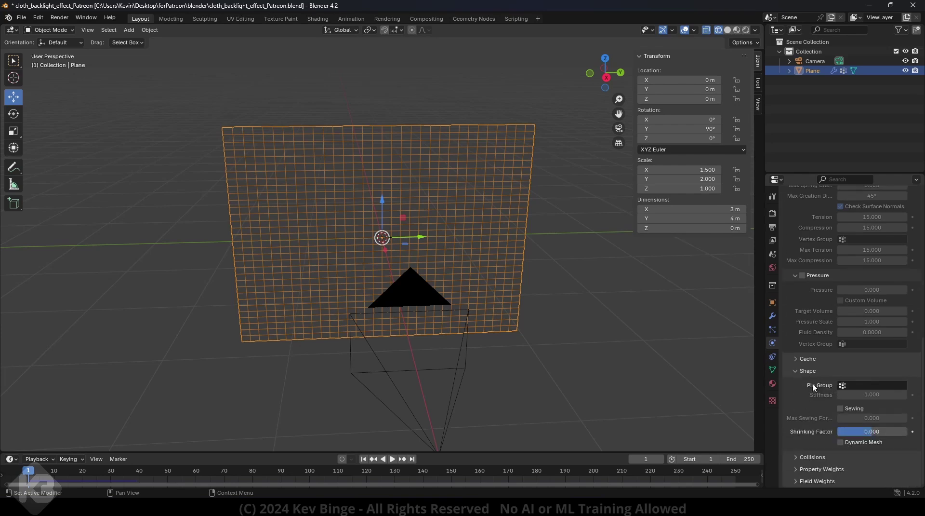
click(839, 386)
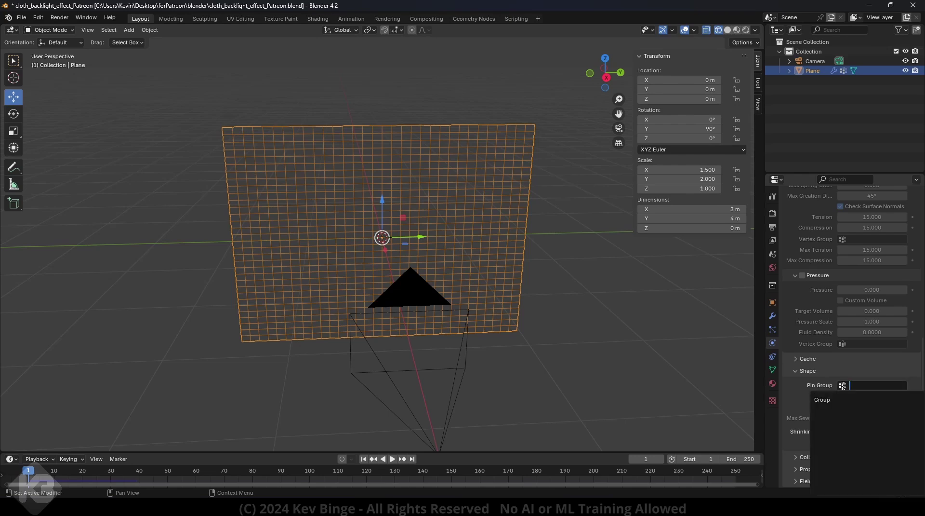
click(823, 399)
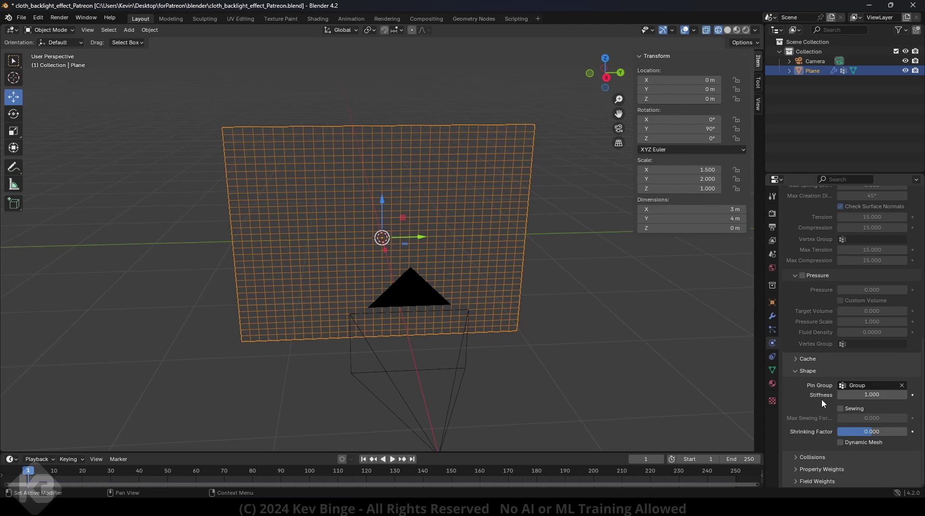
click(392, 459)
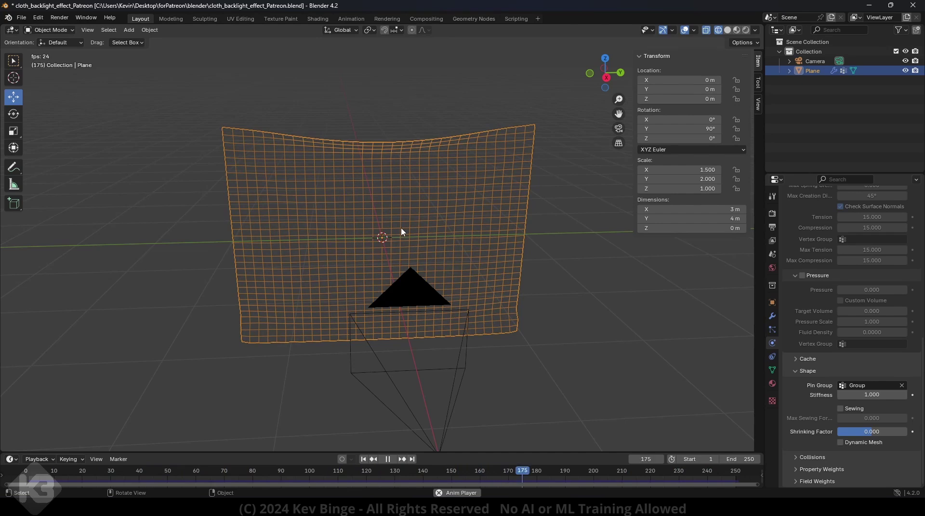
click(387, 459)
click(364, 459)
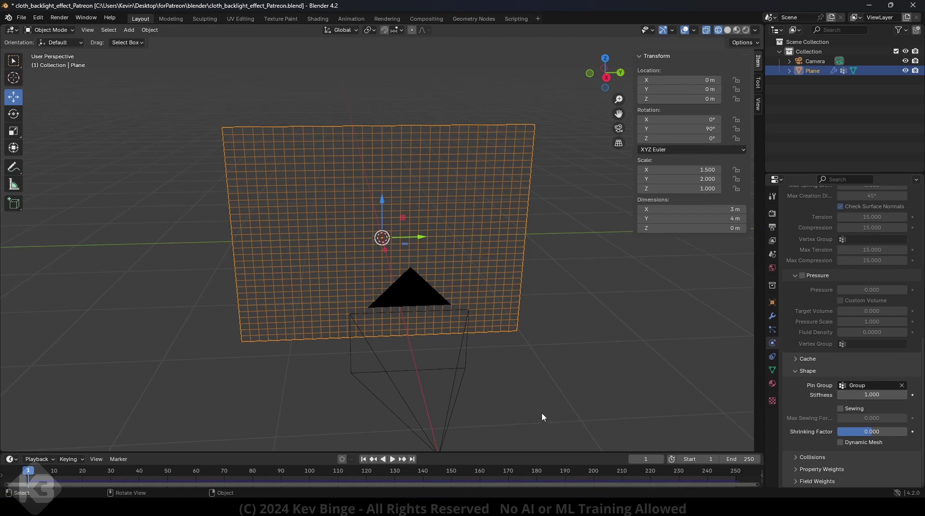
Step: Add a Subdivision Surface modifier to the plane with type Simple and viewport level 2
scroll(799, 362, up, 15)
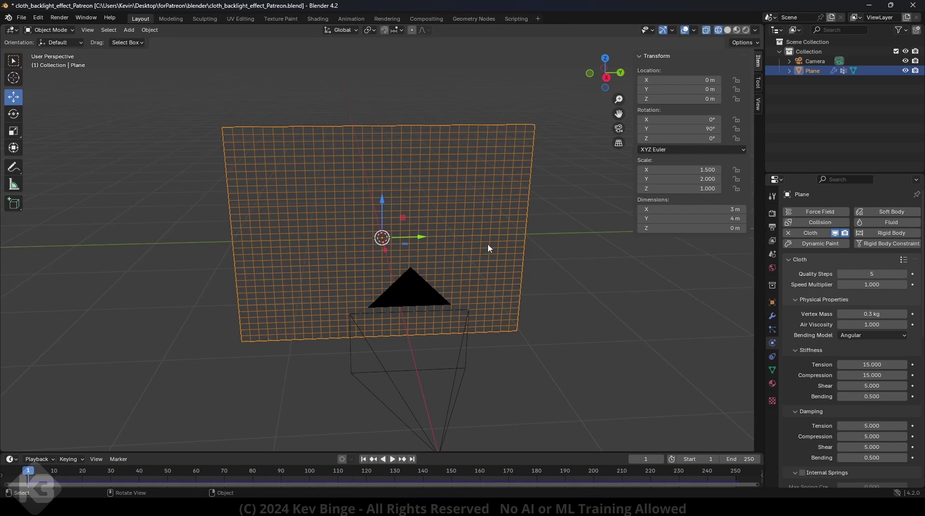
click(772, 317)
click(828, 212)
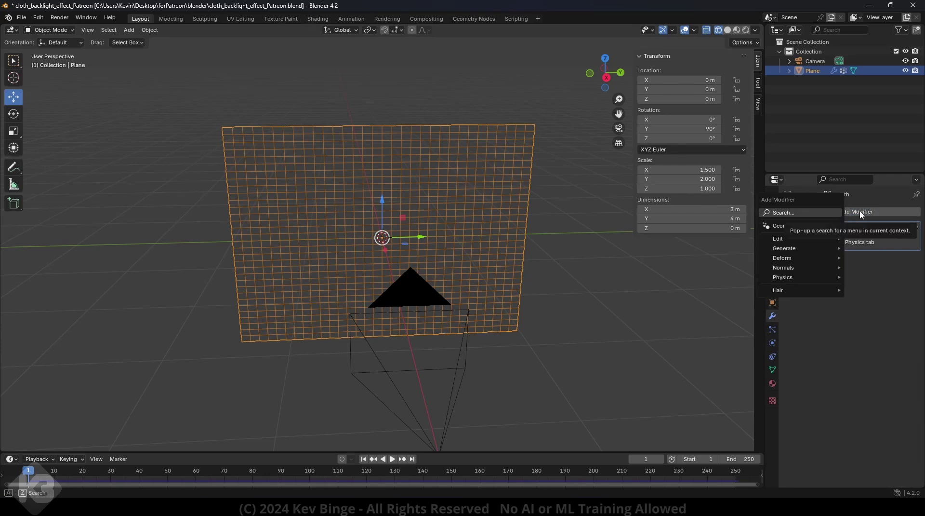
click(790, 213)
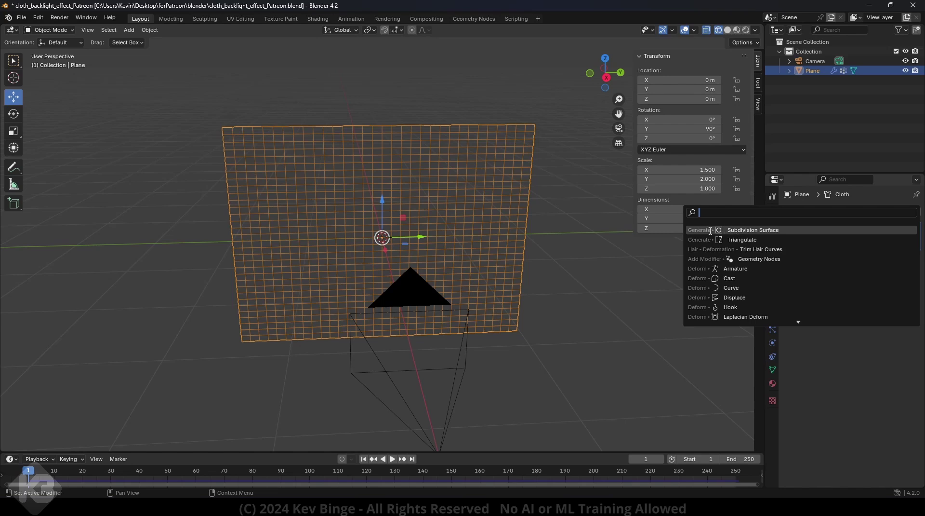
click(727, 230)
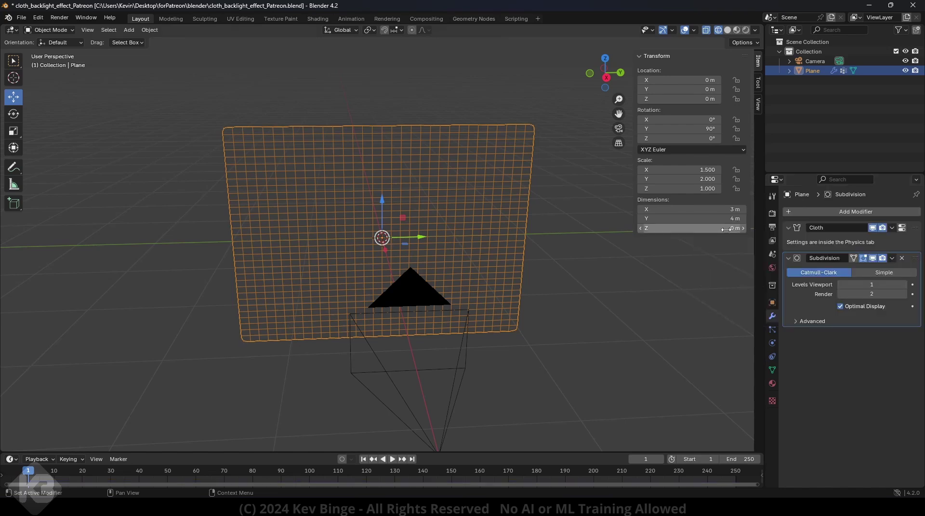
click(867, 273)
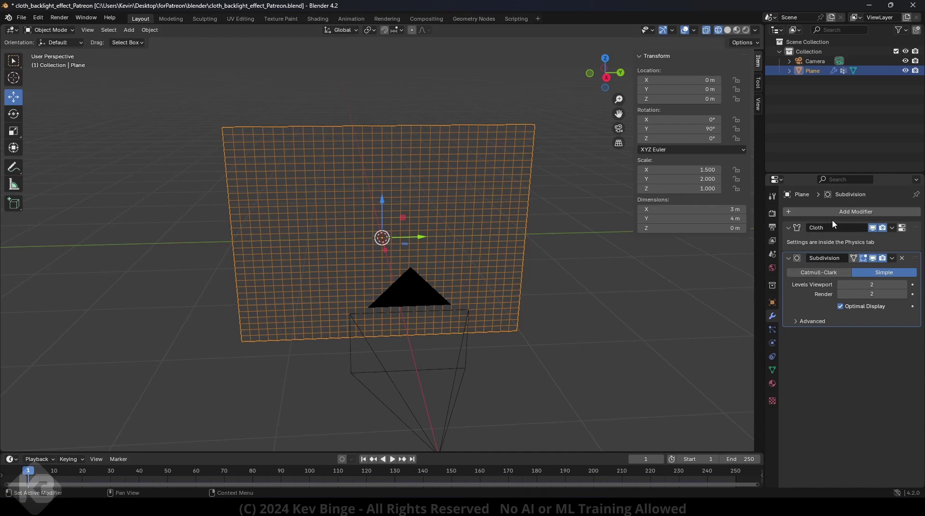
Step: Move the Subdivision modifier above Cloth in the stack and preview the simulation, returning to the first frame
drag(919, 261, 913, 232)
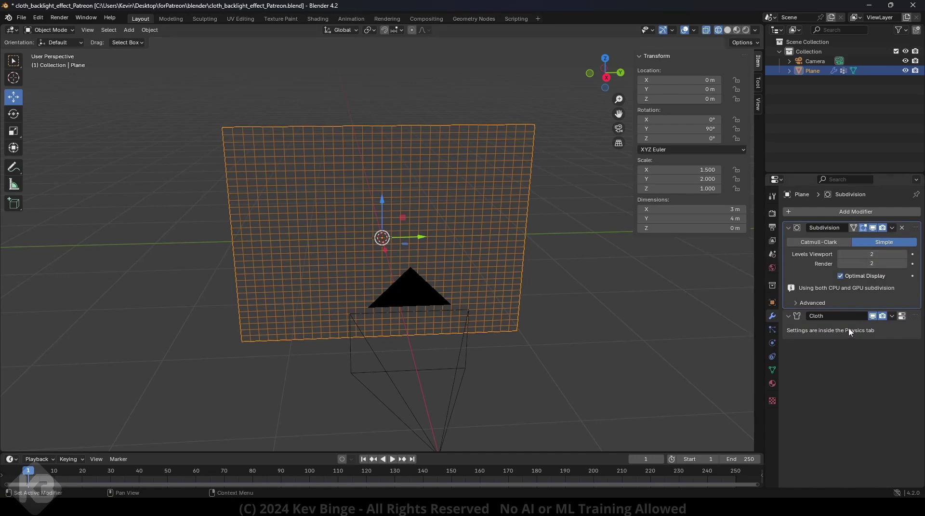
click(392, 460)
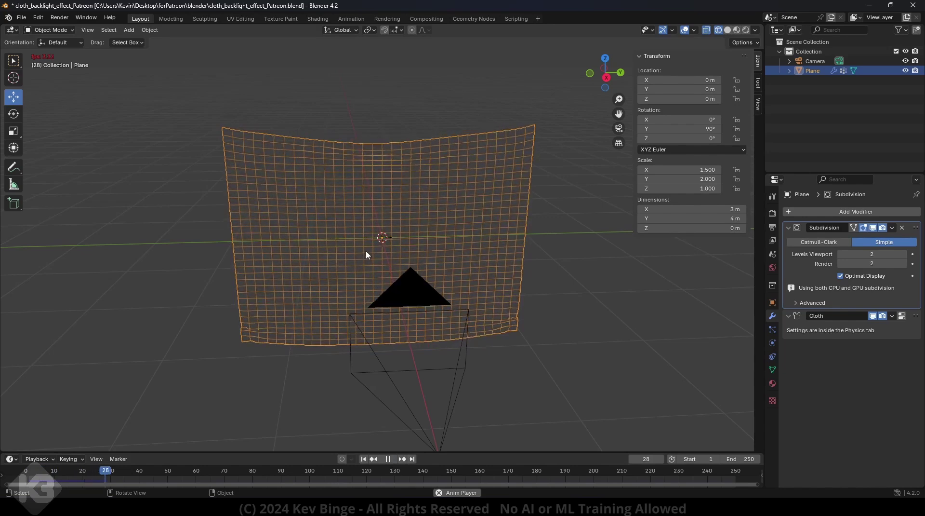
click(392, 459)
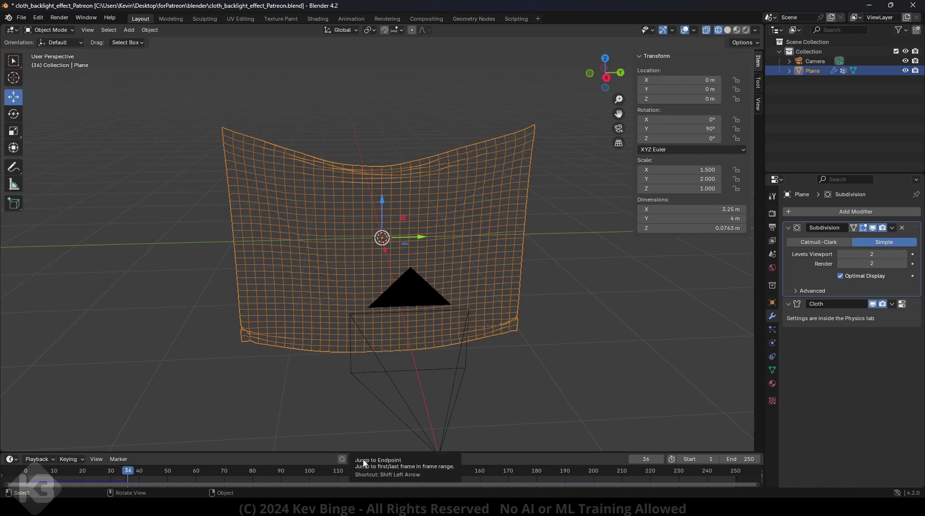
click(364, 461)
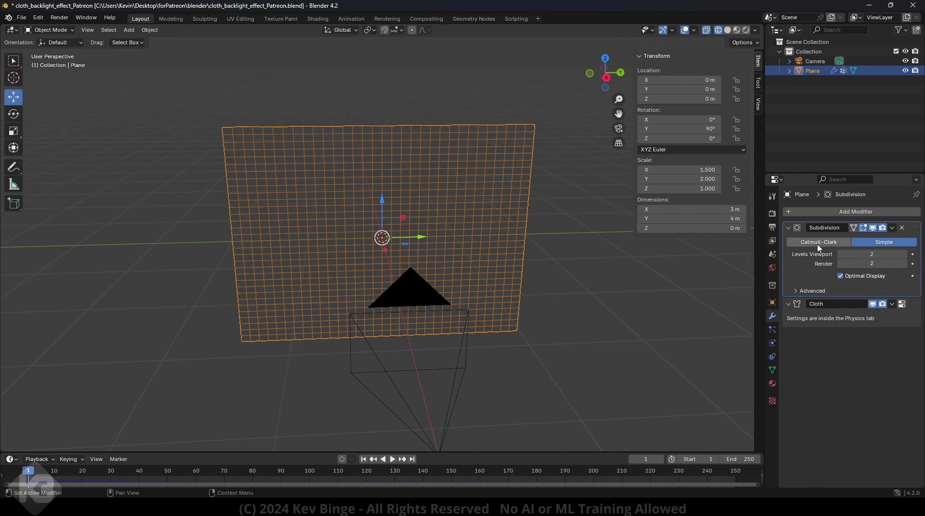
Step: Add a Triangulate modifier to the plane
click(805, 212)
click(772, 214)
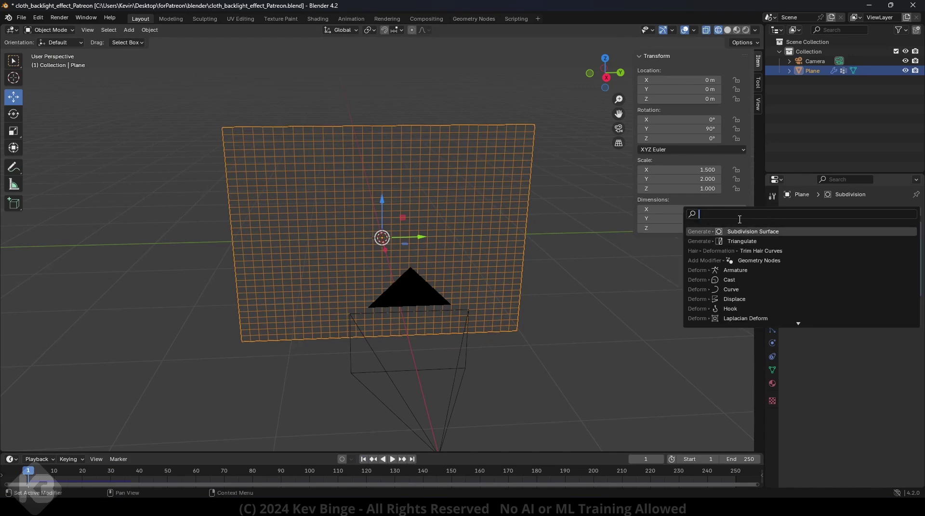
text(tri)
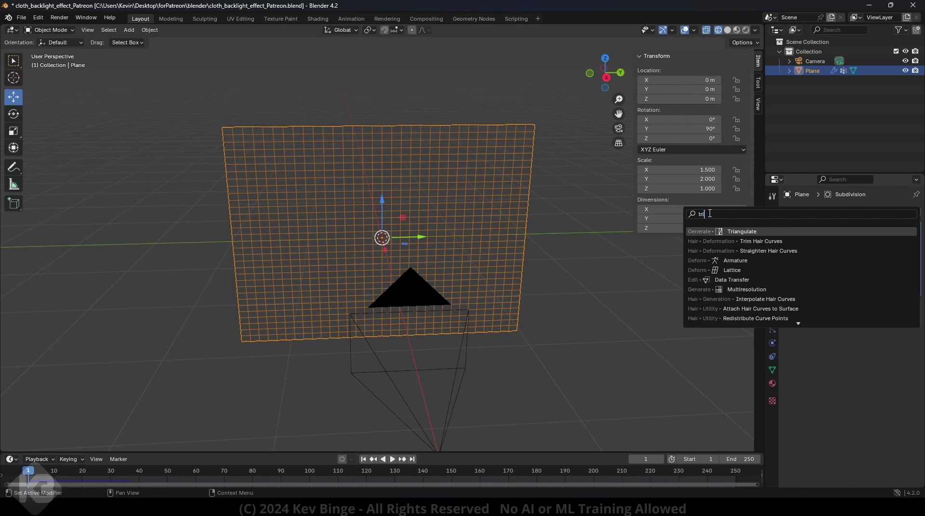
text(a)
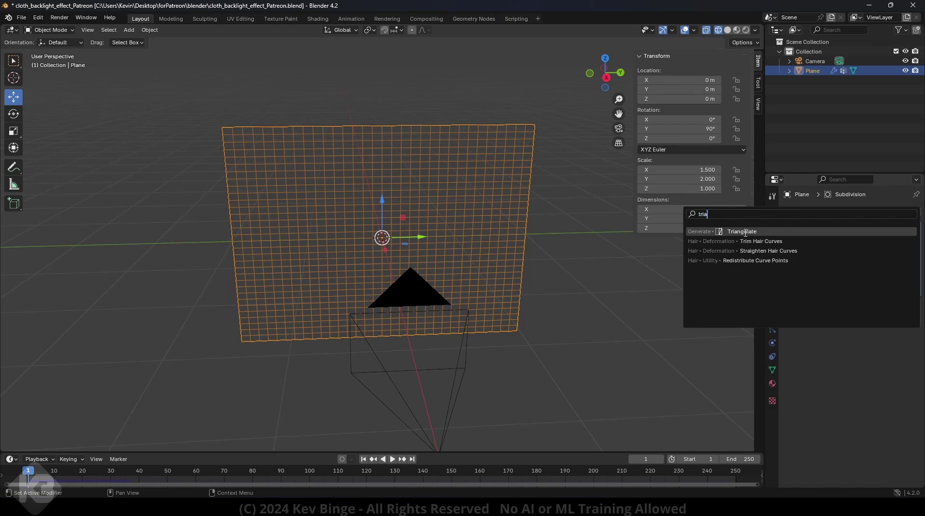
click(735, 232)
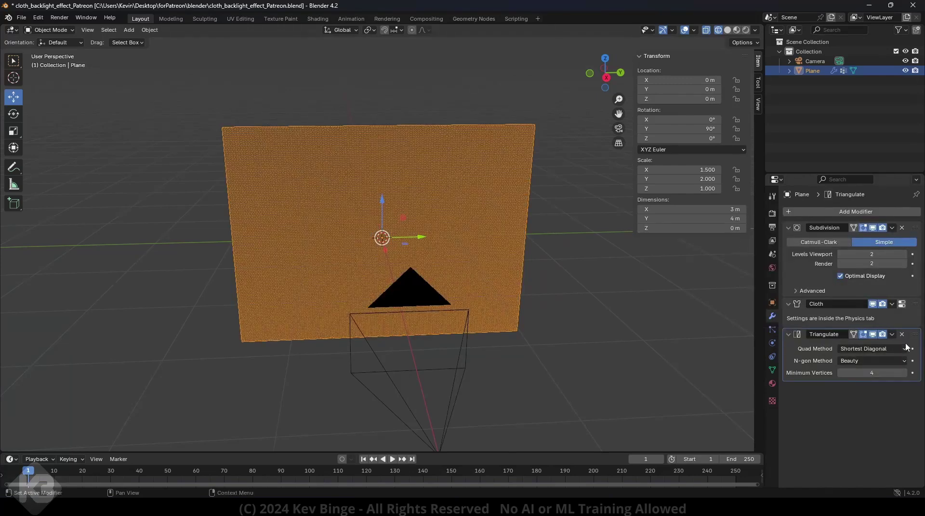
Step: Move the Cloth modifier below Triangulate in the stack and play the simulation to about frame 50
drag(915, 304, 917, 383)
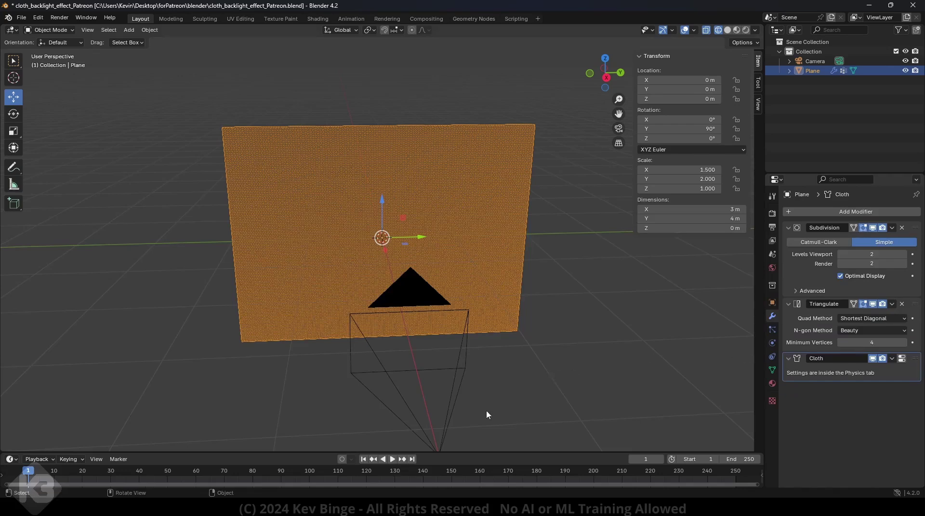
click(392, 458)
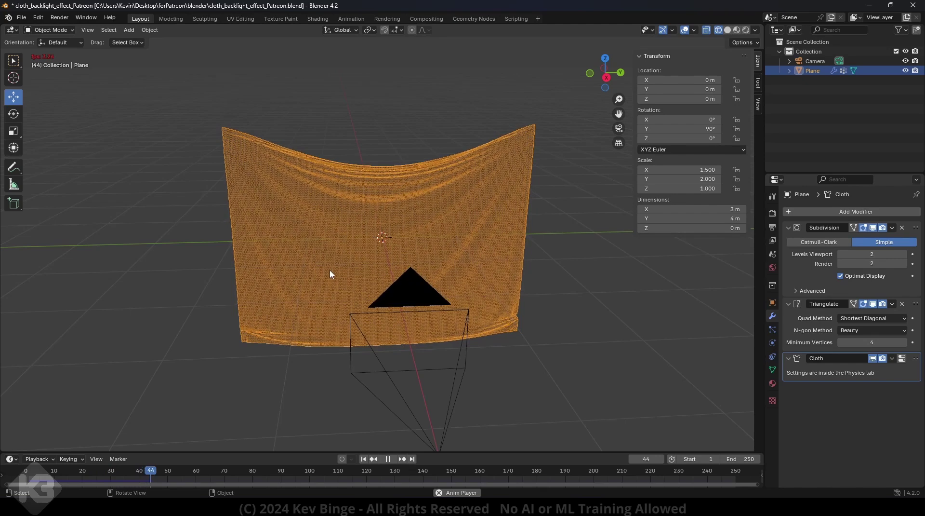
click(388, 458)
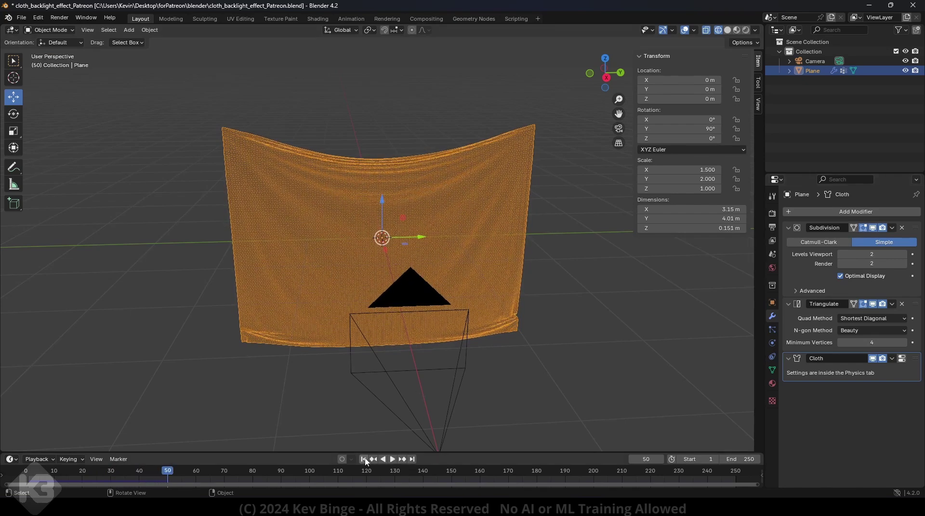
Step: From the first frame, add a Wind force field and rotate it about -72.6° around the X axis
click(364, 458)
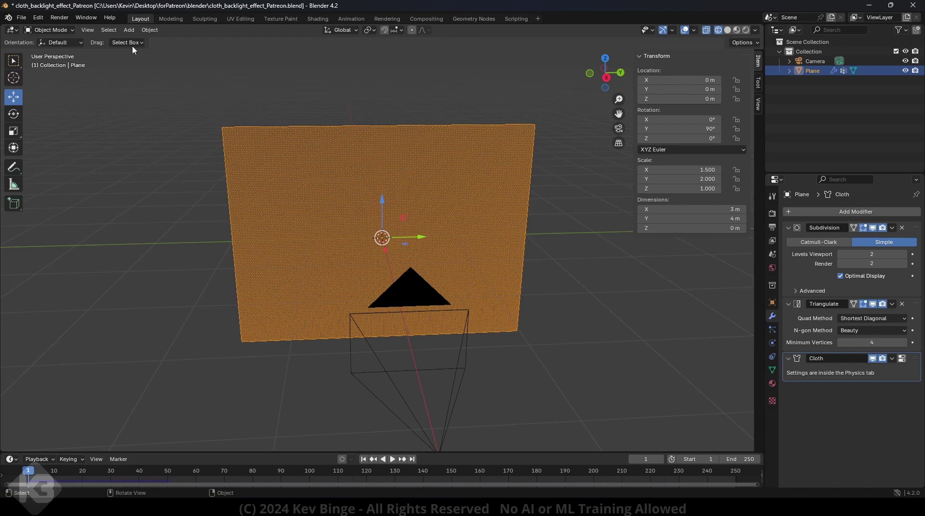
click(129, 31)
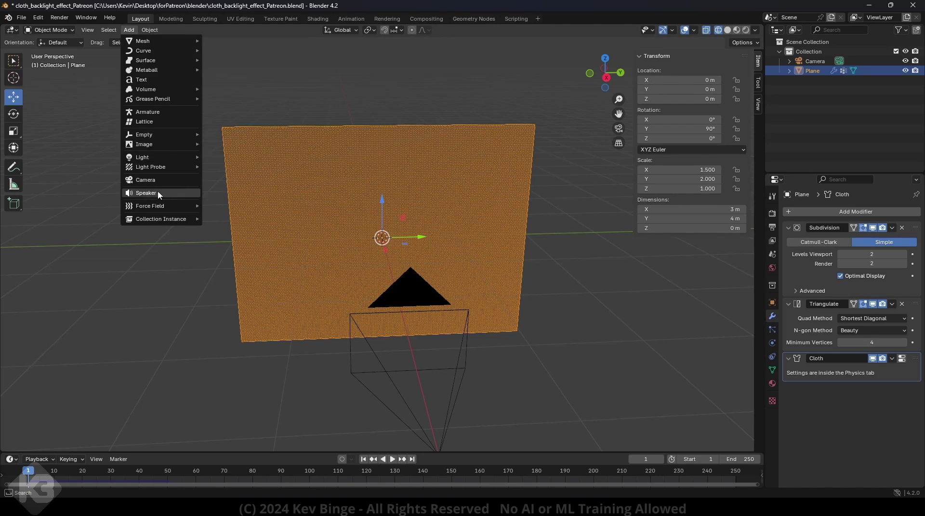
mouse_move(151, 208)
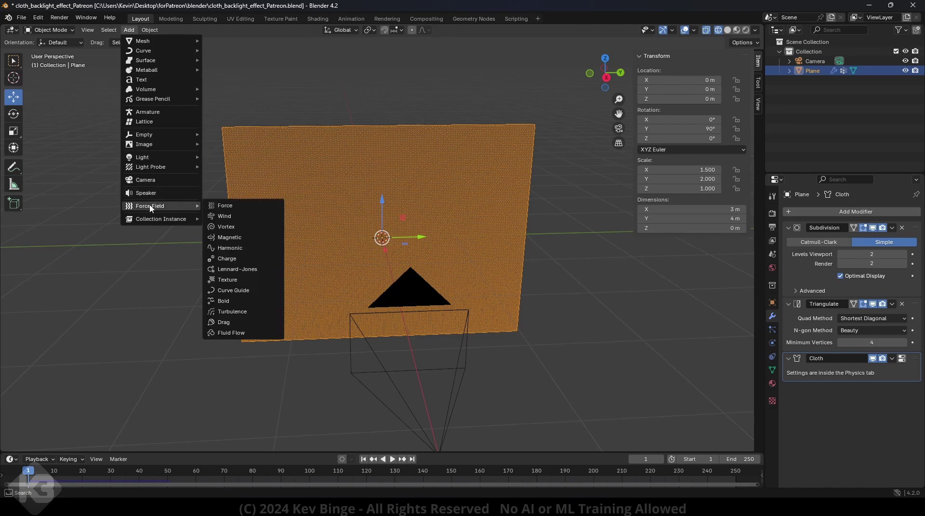
click(227, 217)
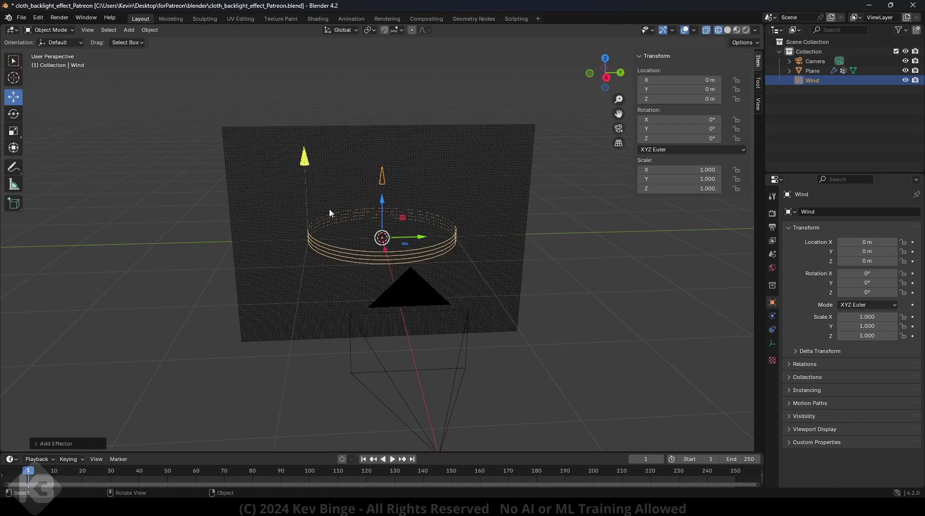
click(13, 114)
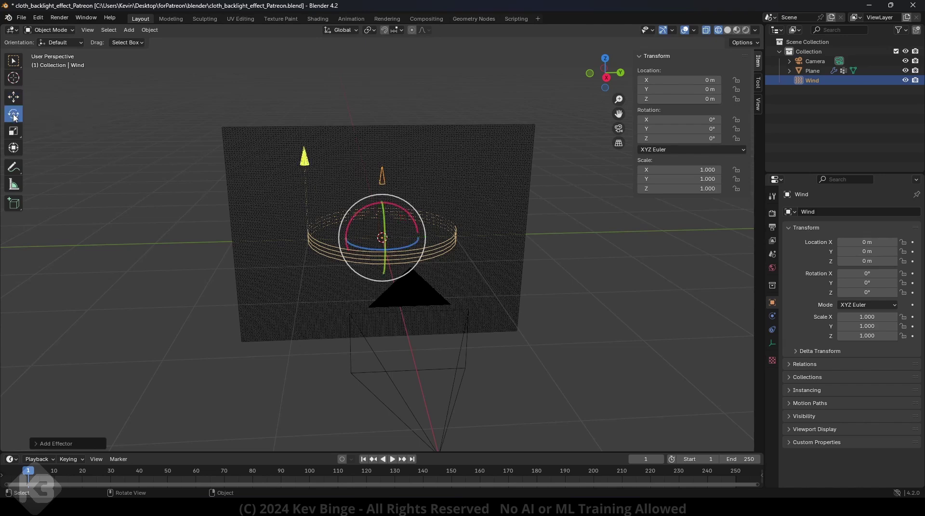
drag(363, 207, 419, 208)
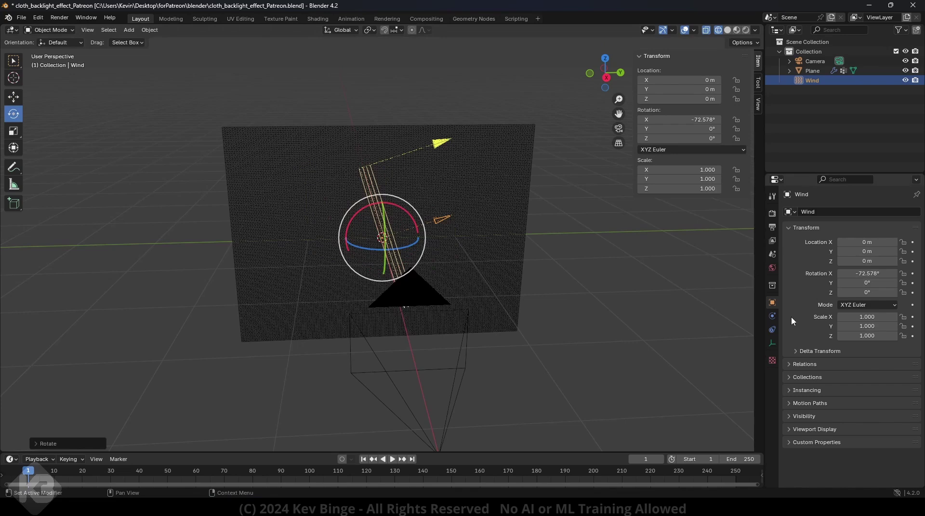
Step: Set the wind strength to 5000 and preview the cloth simulation to about frame 80, returning to the first frame
click(773, 317)
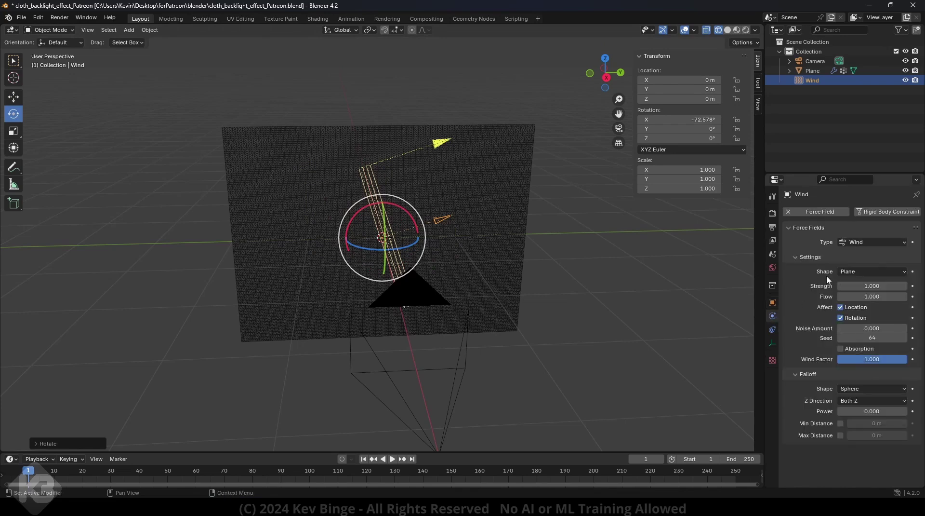
double_click(864, 285)
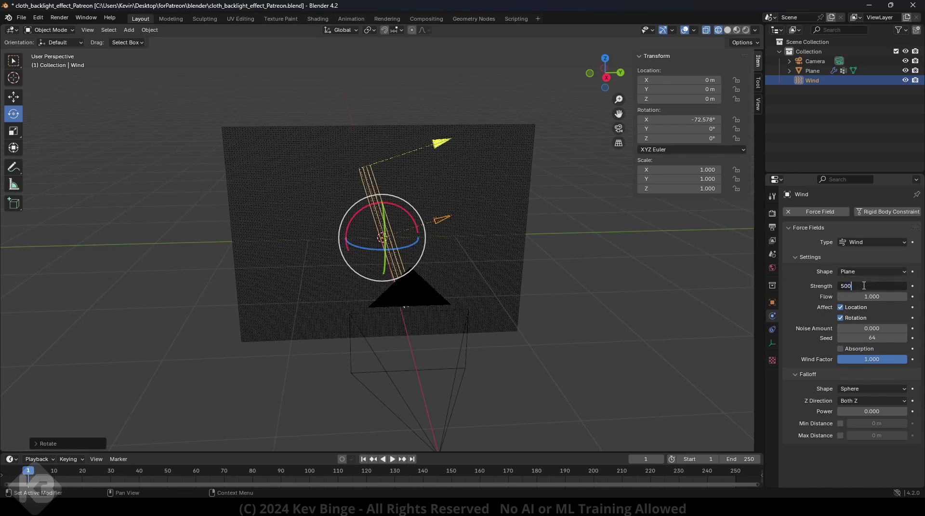
key(Return)
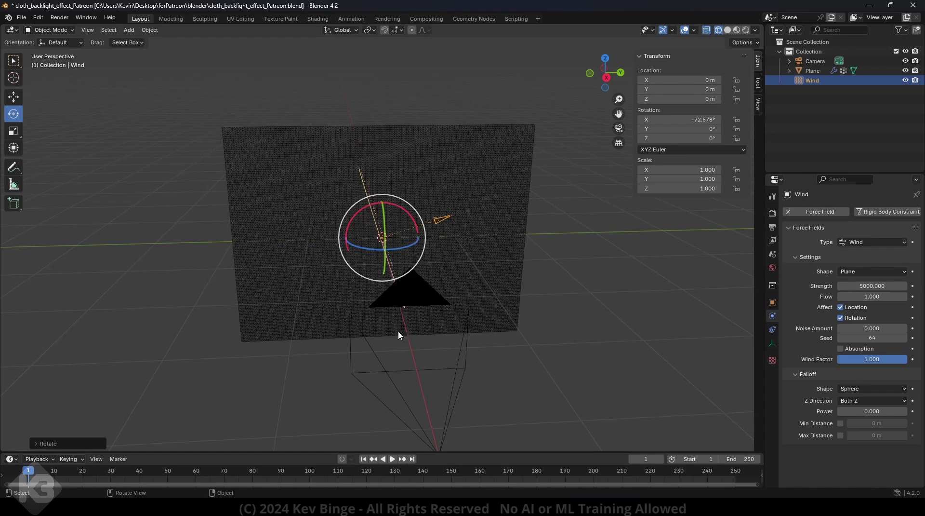
click(392, 461)
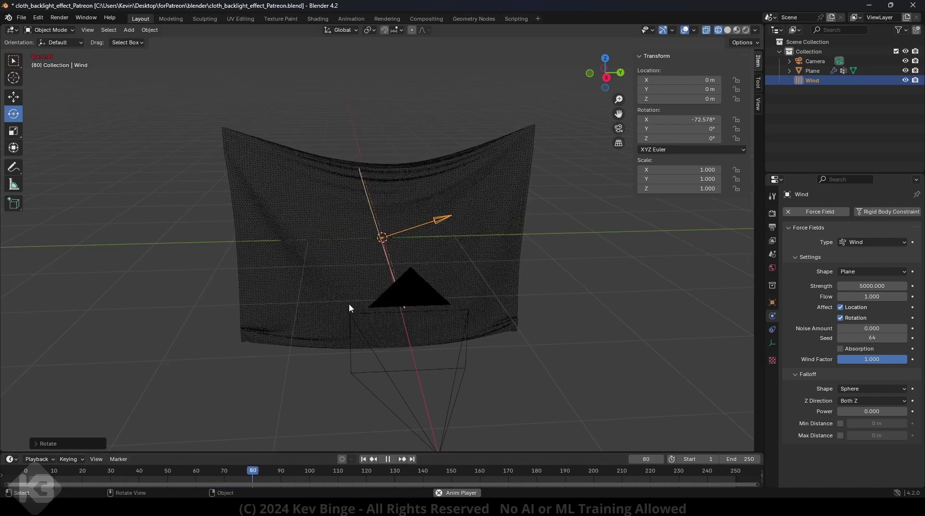
click(388, 459)
click(363, 458)
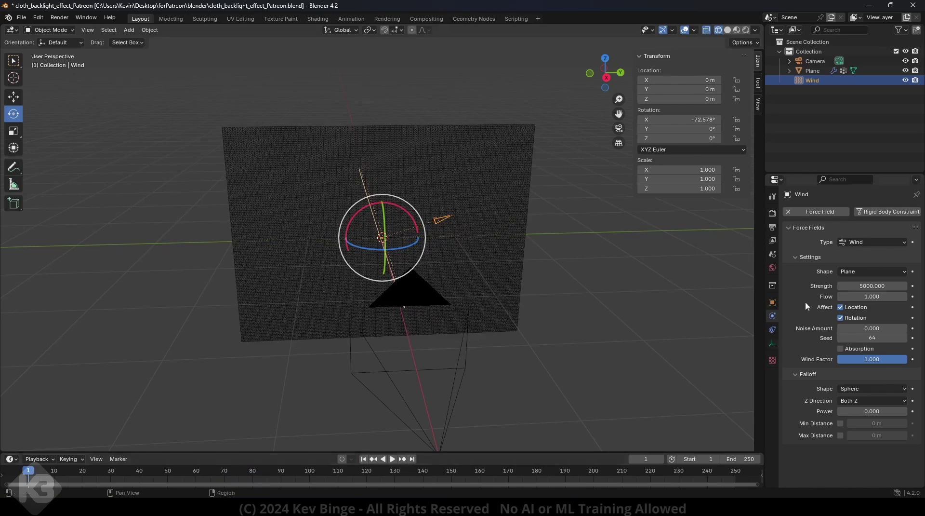
Step: Set the wind strength to 15000 and play the cloth simulation to about frame 46
double_click(844, 286)
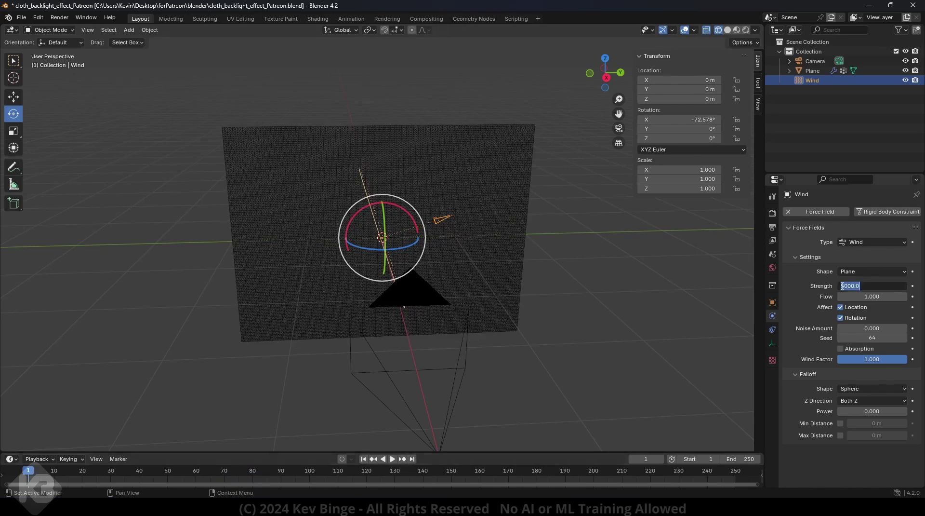
click(842, 286)
key(Return)
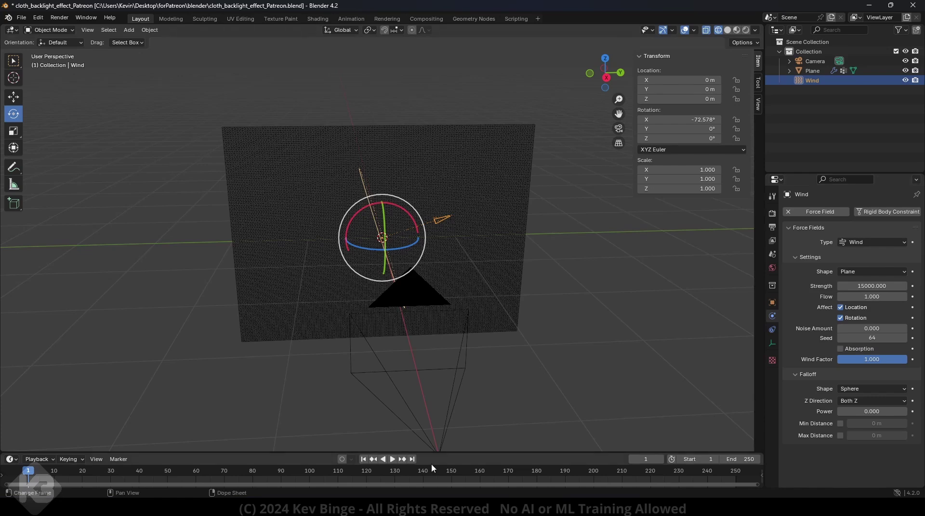
click(390, 461)
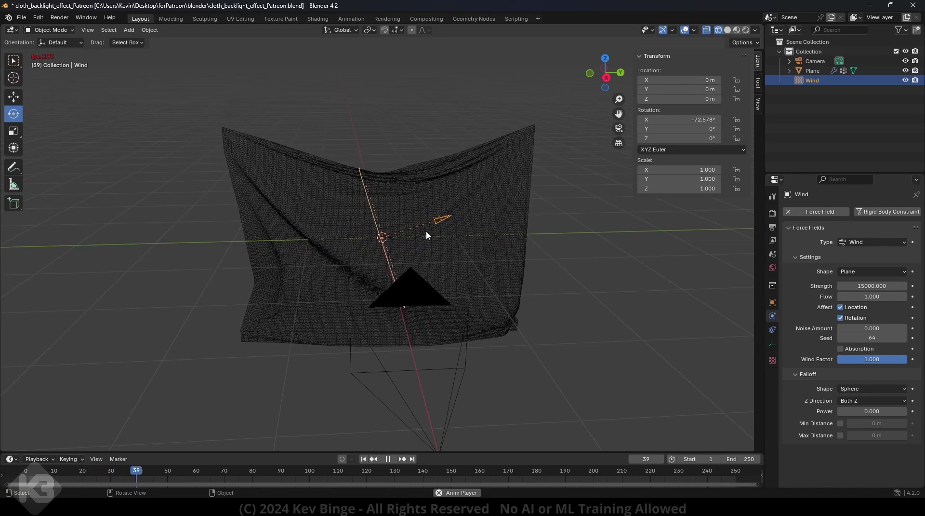
click(388, 458)
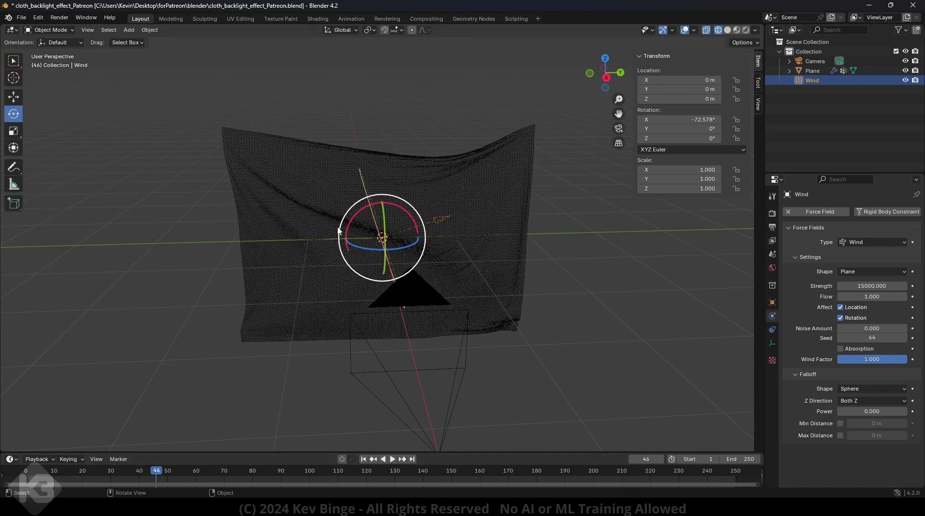
Step: Switch the viewport to solid shading and continue the simulation playback to about frame 70
click(727, 30)
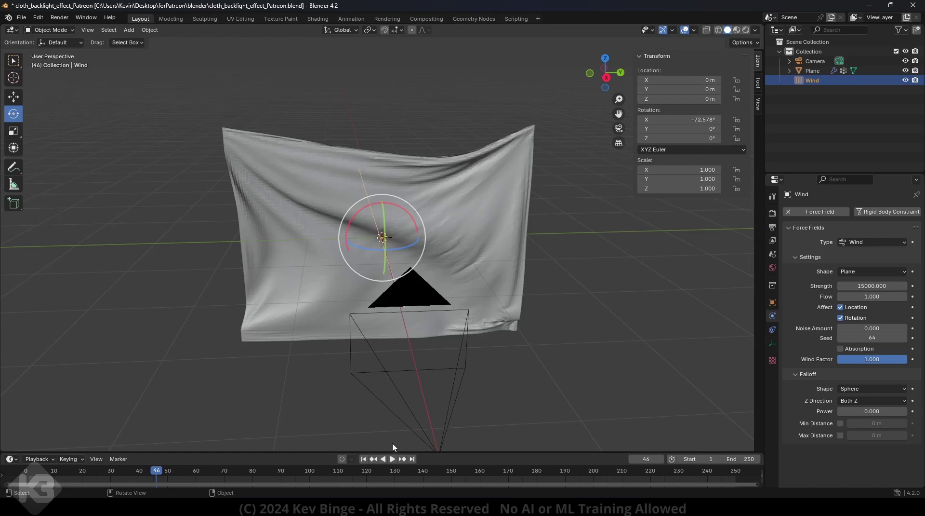
click(392, 458)
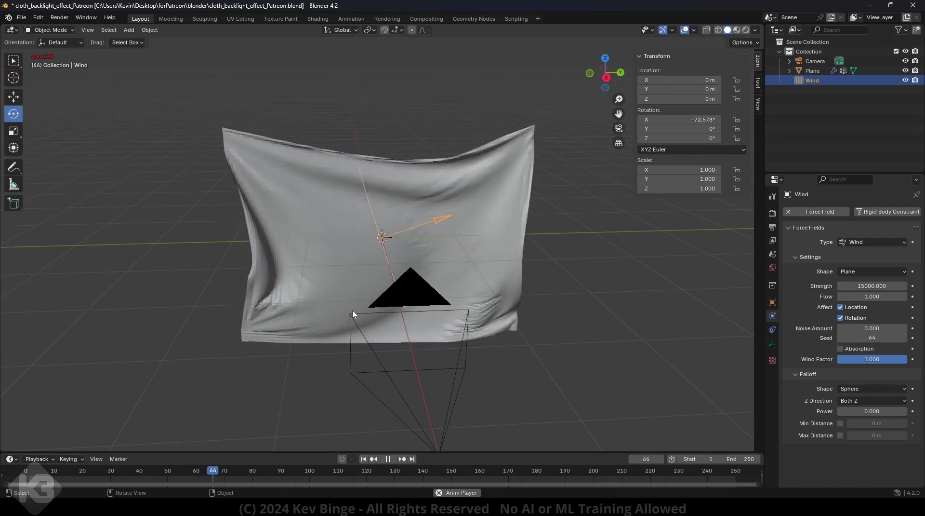
key(space)
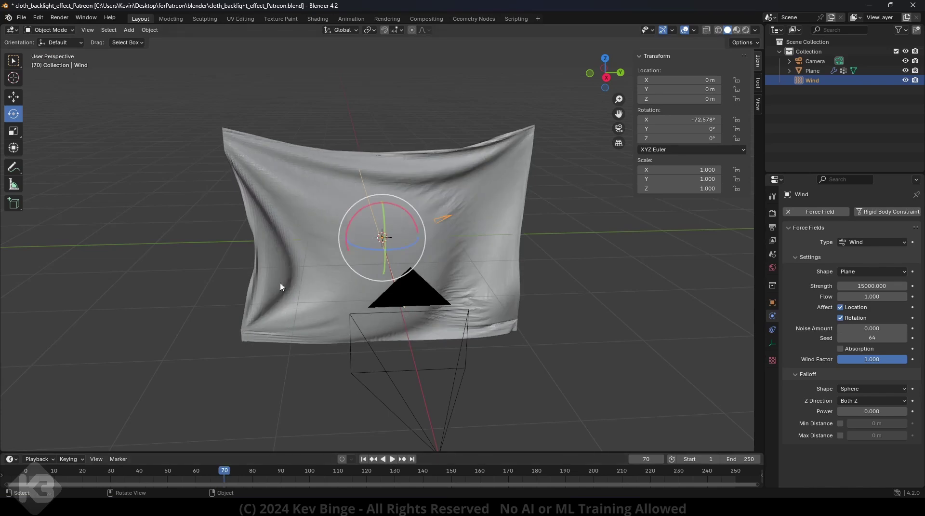
Step: Apply Shade Smooth to the plane and continue the simulation to about frame 108, returning to the first frame
click(292, 232)
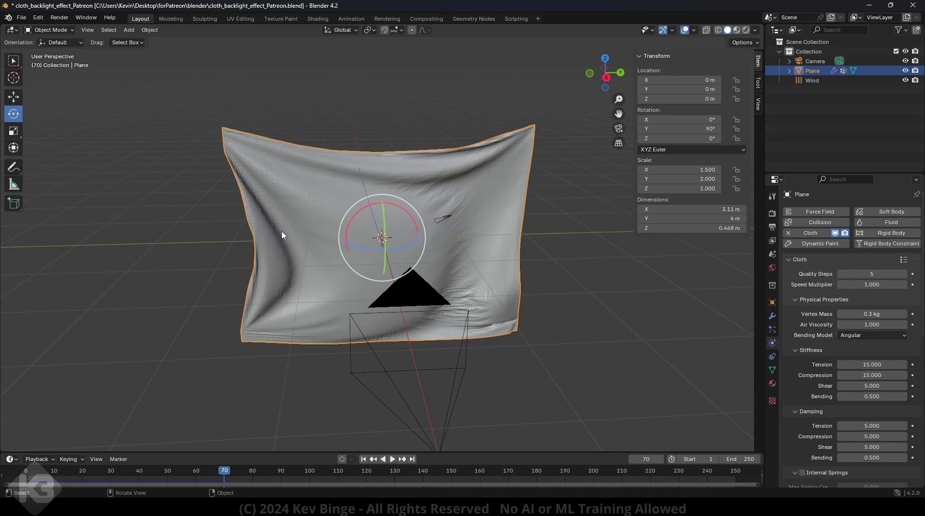
right_click(282, 230)
click(244, 231)
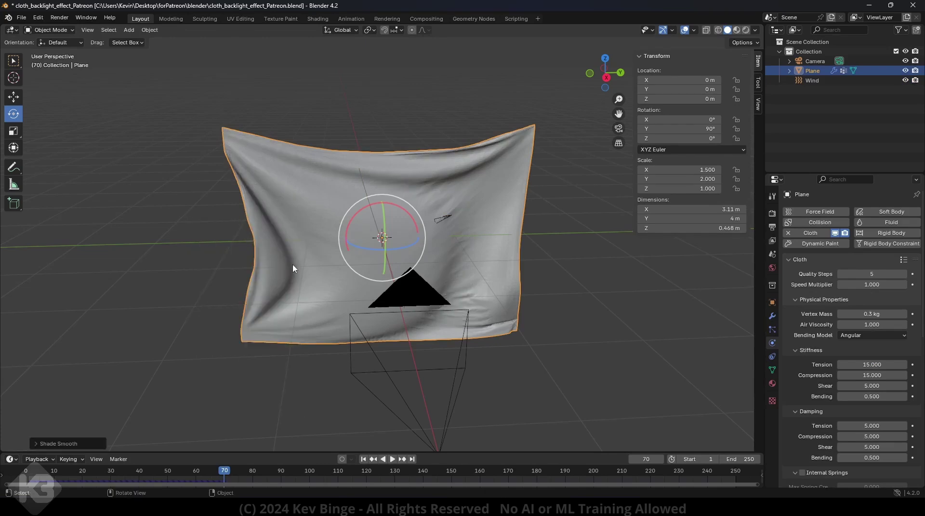
click(394, 458)
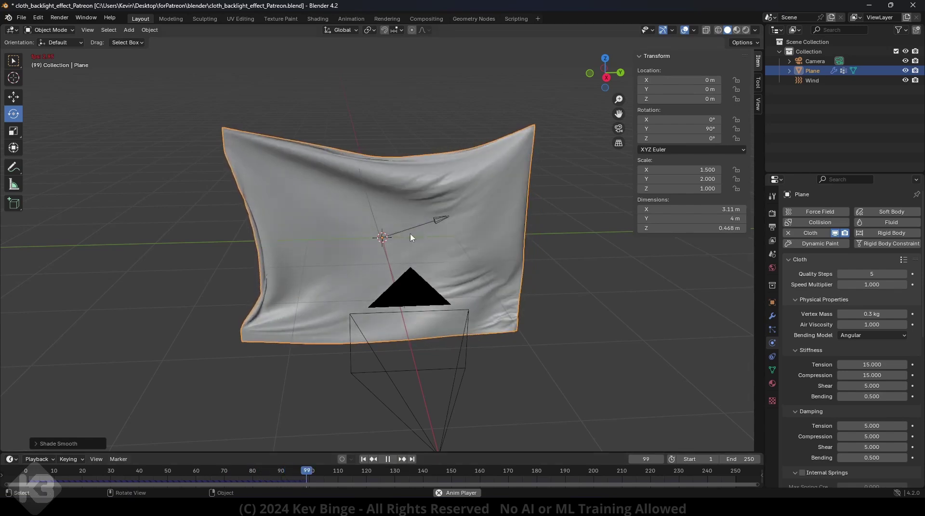
click(388, 458)
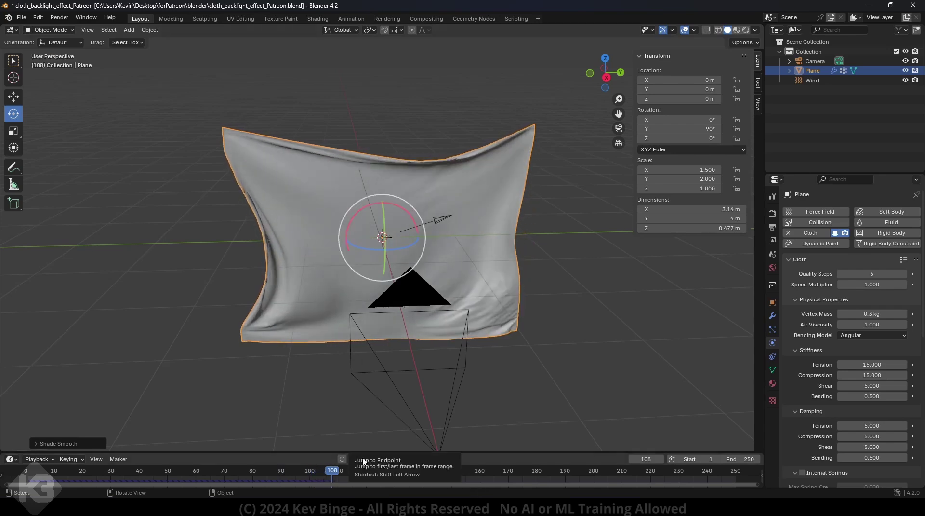
click(363, 459)
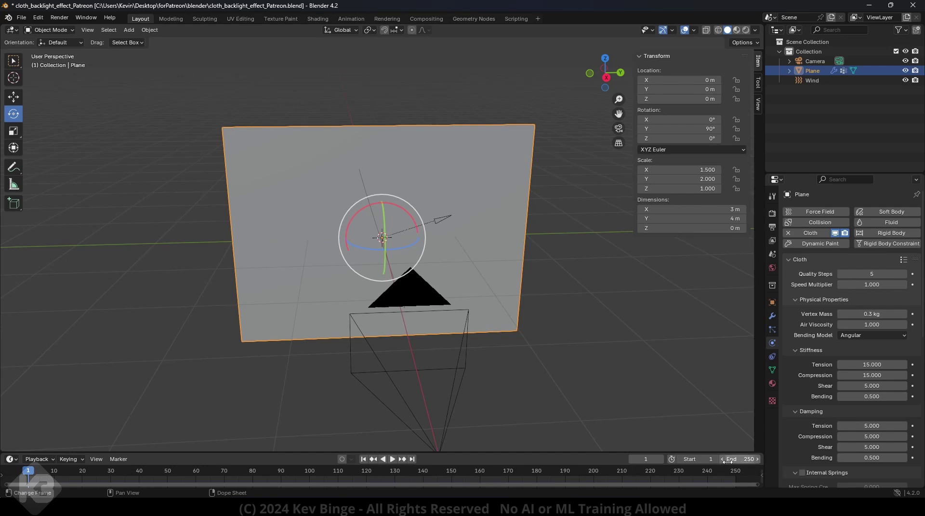
Step: Set the scene's end frame to 180
click(750, 460)
text(180)
key(Return)
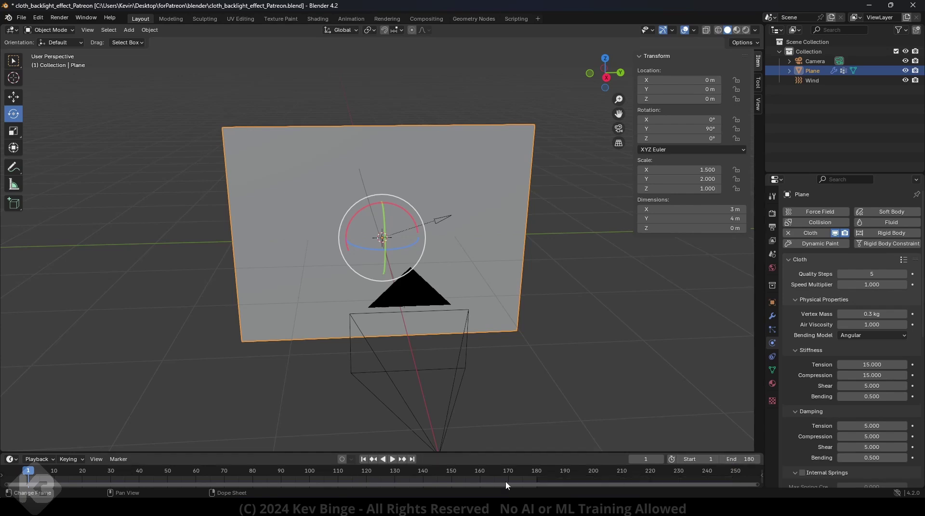
middle_drag(505, 480, 589, 467)
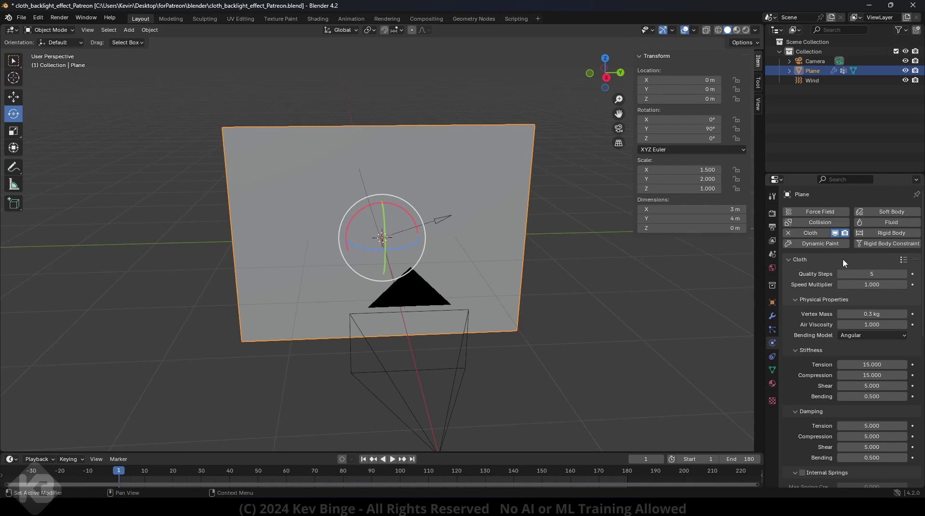
Step: Apply the Silk cloth preset to the plane and preview the simulation past frame 80, returning to the first frame
click(904, 260)
click(886, 259)
click(904, 261)
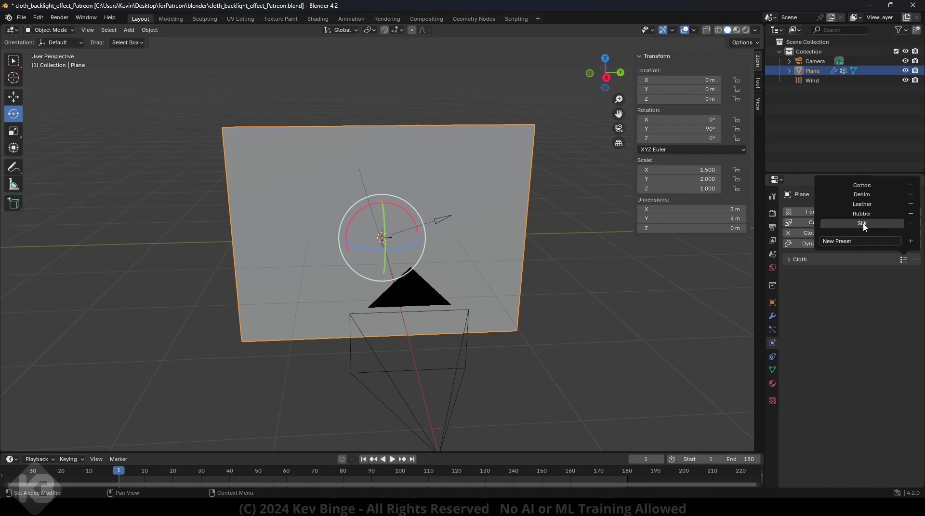
click(393, 459)
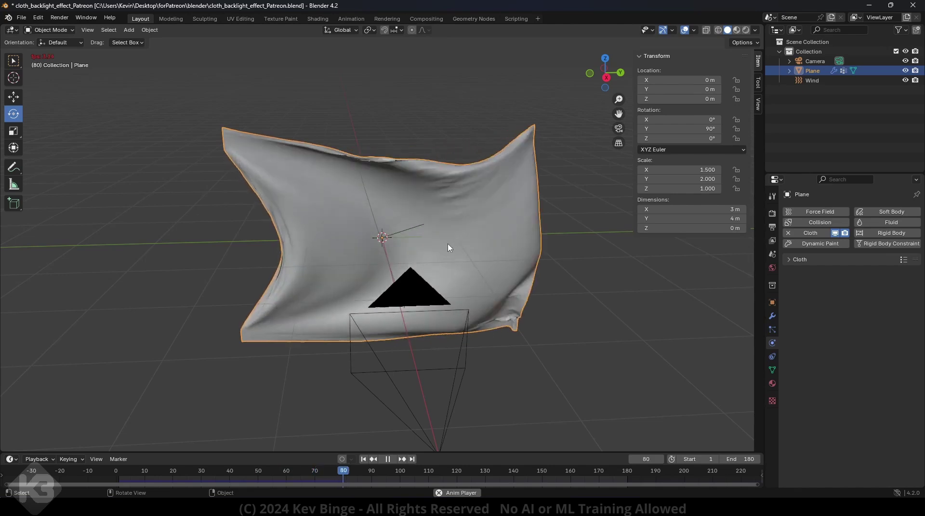
click(388, 458)
click(363, 459)
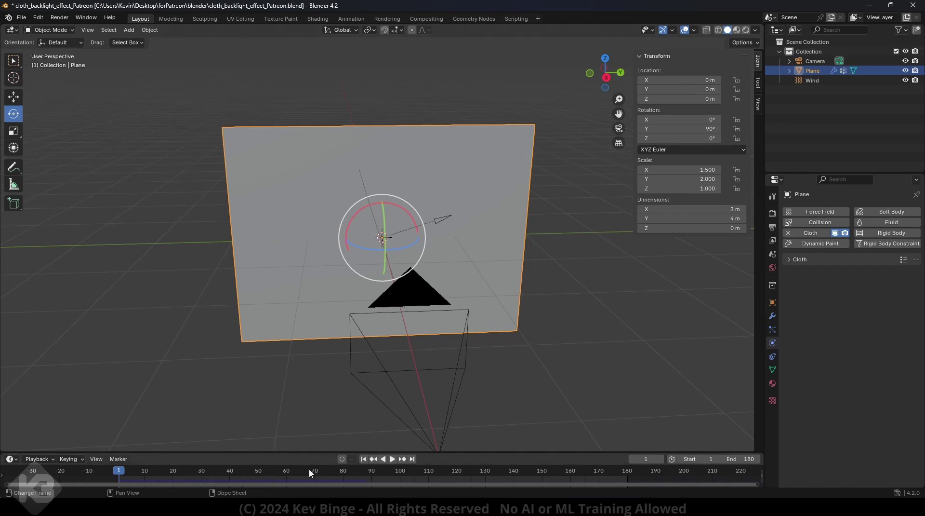
Step: Set the simulation end frame to 180 in the plane's cloth cache settings
click(772, 357)
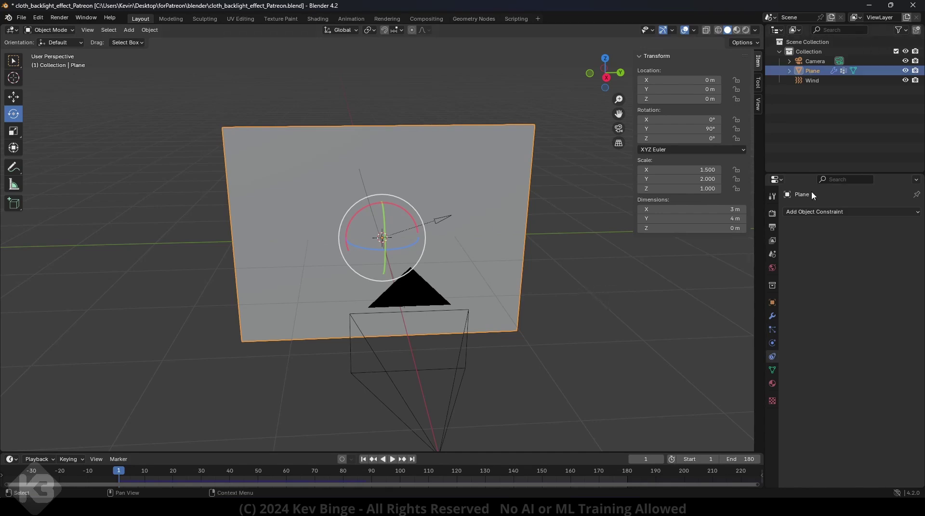
click(773, 342)
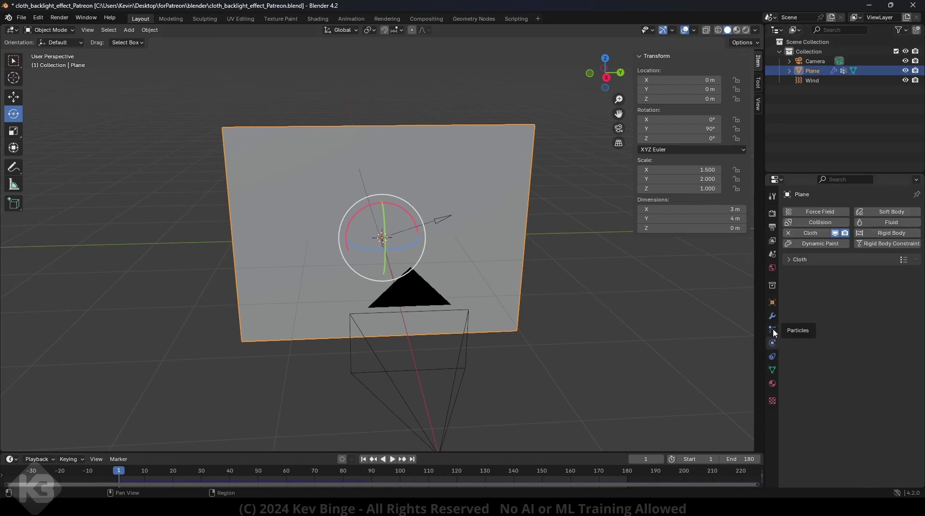
click(790, 258)
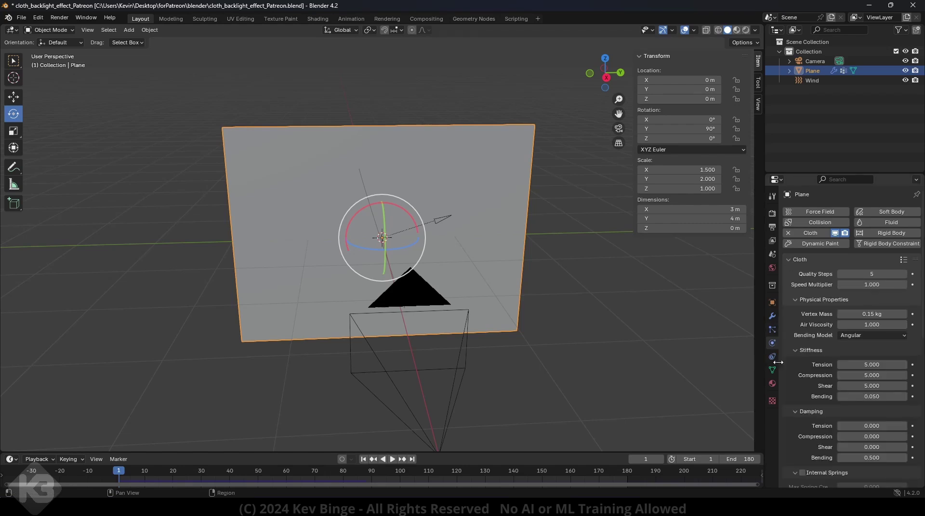
scroll(796, 409, down, 8)
scroll(797, 409, down, 5)
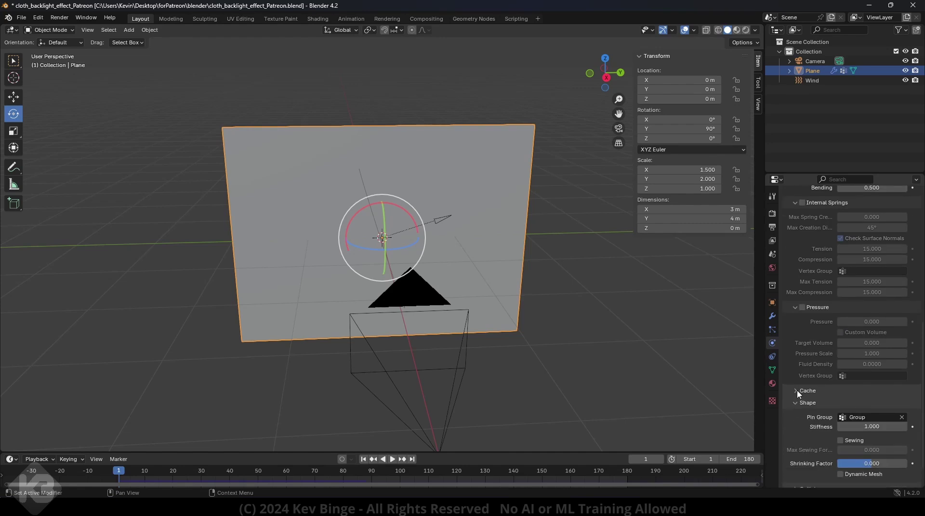
click(796, 394)
scroll(796, 394, down, 3)
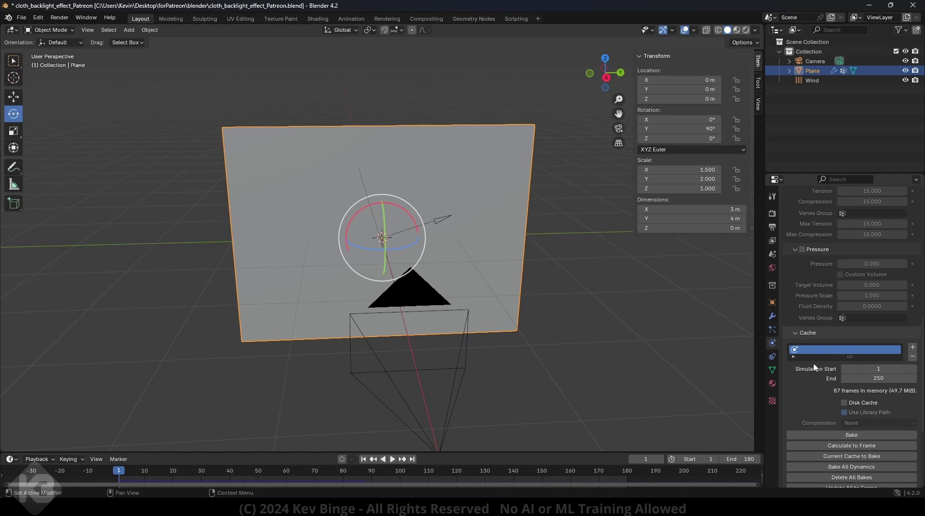
click(871, 378)
text(180)
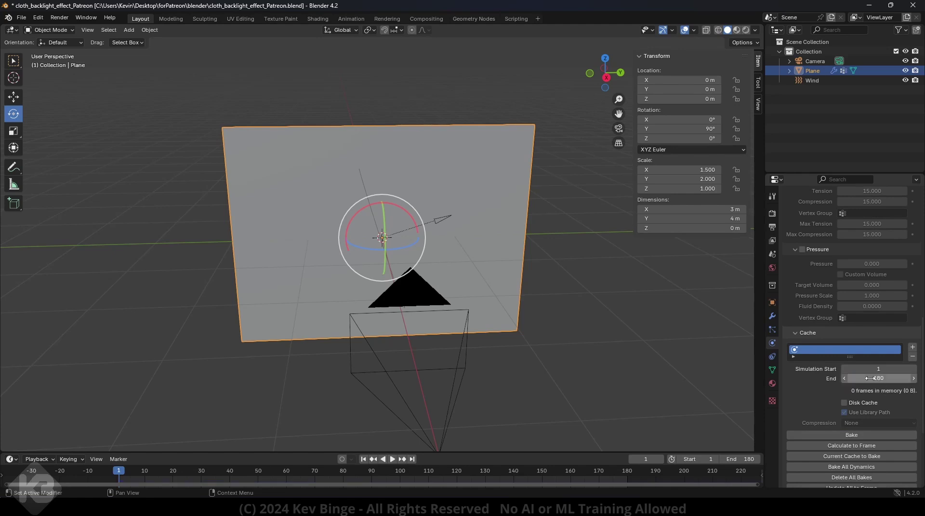
key(Return)
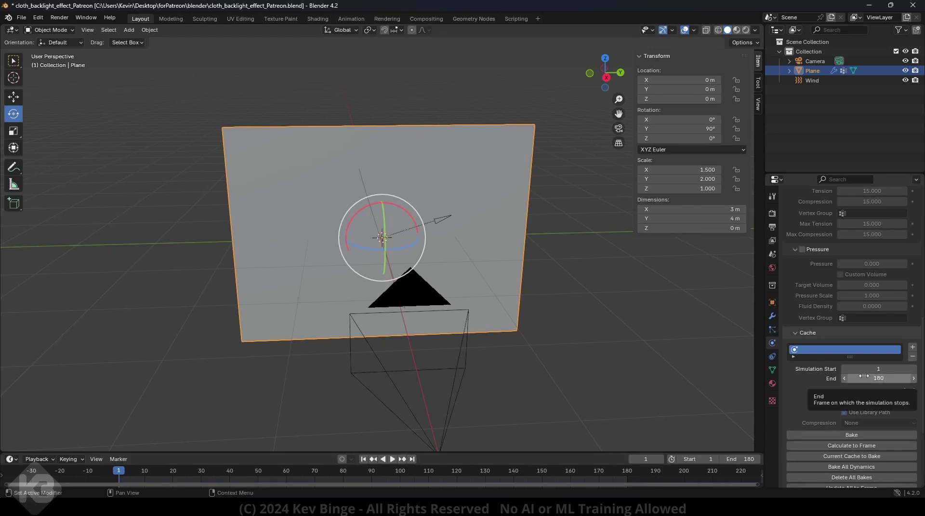
Step: Bake the plane's cloth simulation cache for frames 1 to 180
scroll(814, 413, down, 1)
scroll(811, 415, down, 1)
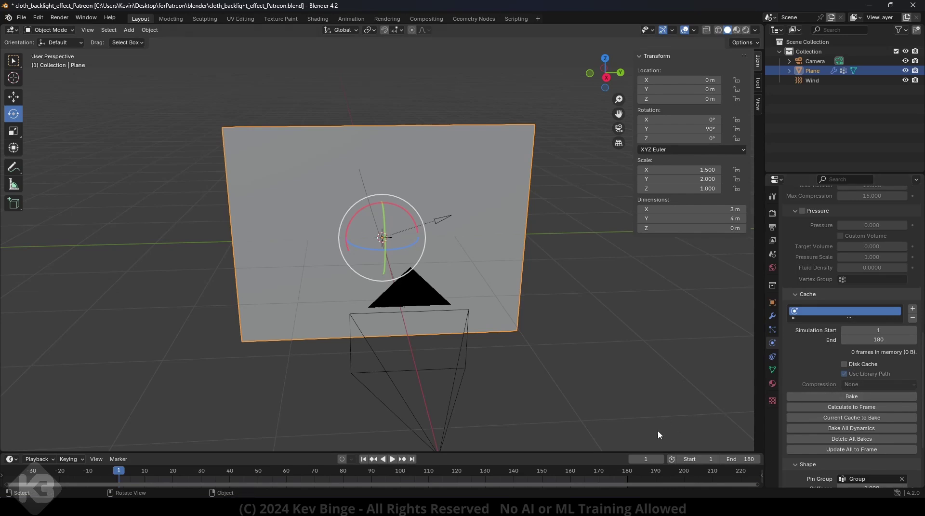
click(858, 395)
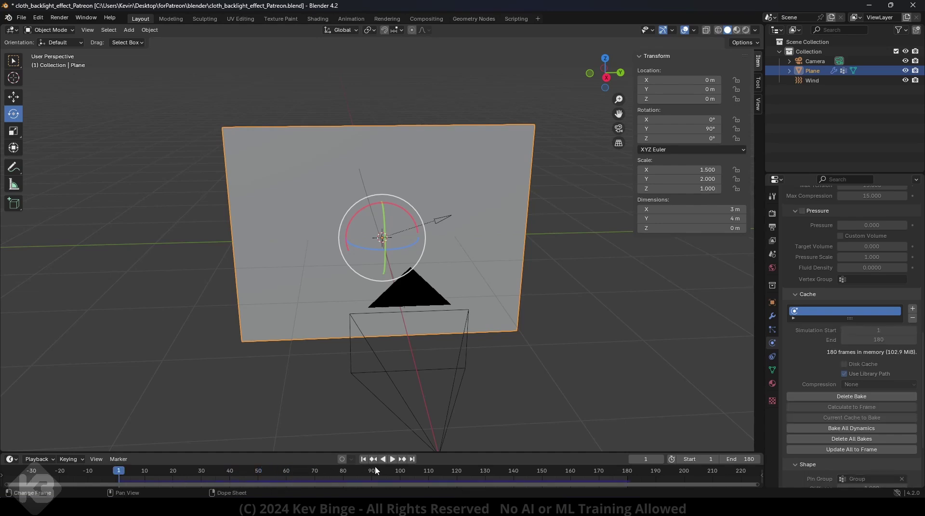
Step: Play back the baked cloth animation and scrub through the timeline, stopping at frame 62
click(392, 459)
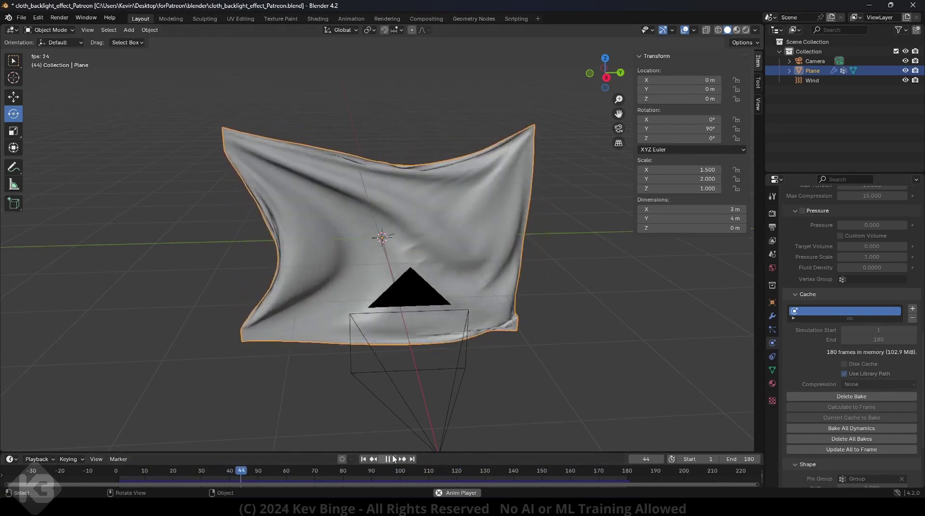
click(388, 459)
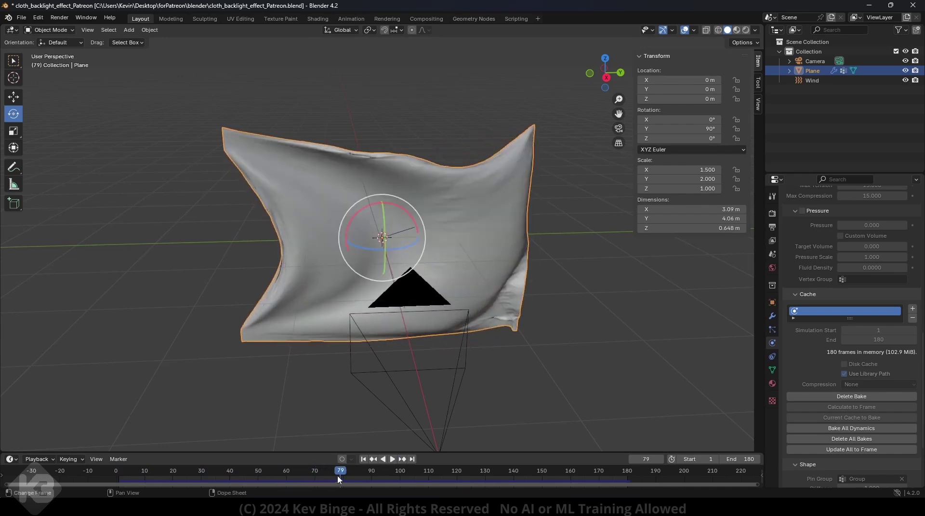
drag(338, 476, 307, 450)
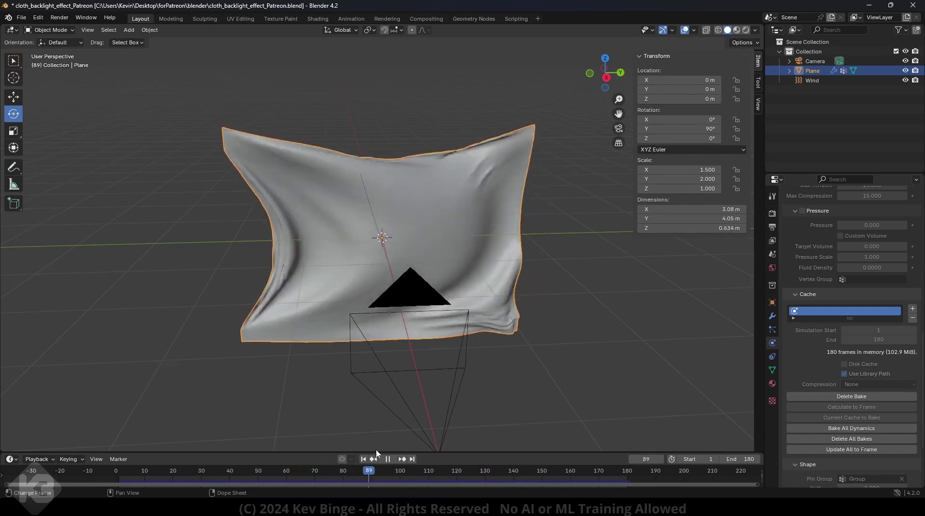
drag(554, 470, 295, 473)
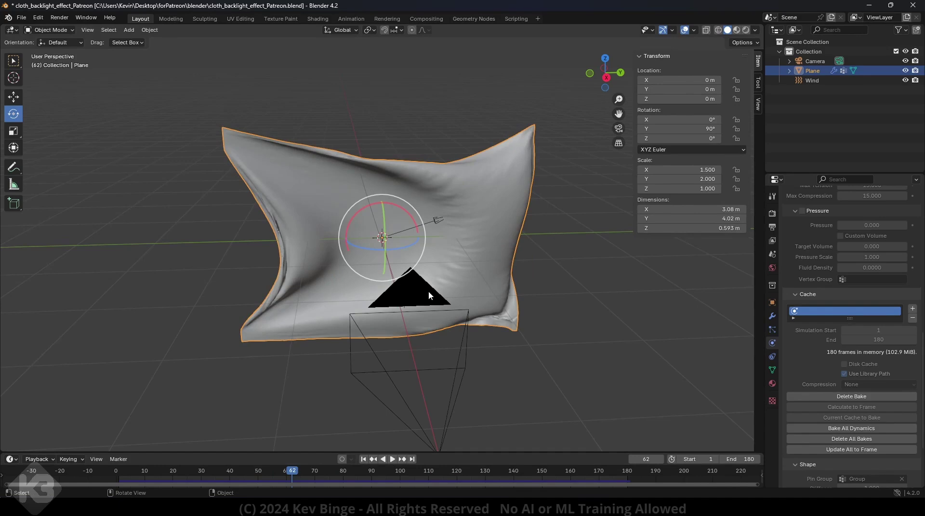
Step: Look through the camera and move it closer to the cloth, to an X location of about 3.31 m
key(KP_0)
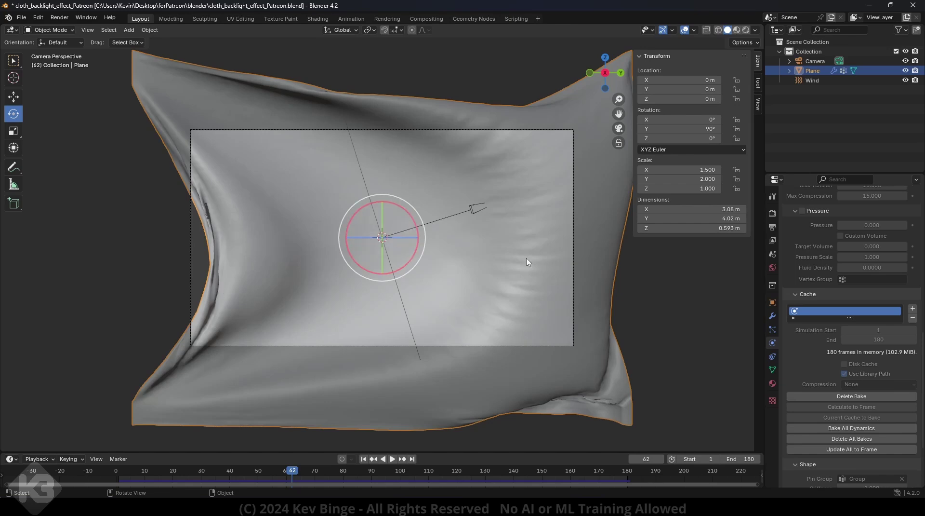
click(815, 61)
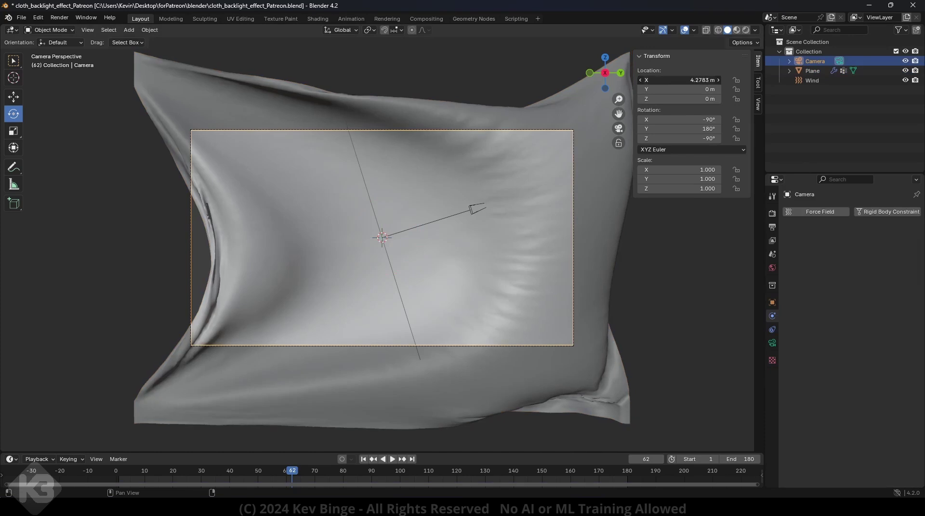
drag(680, 80, 631, 80)
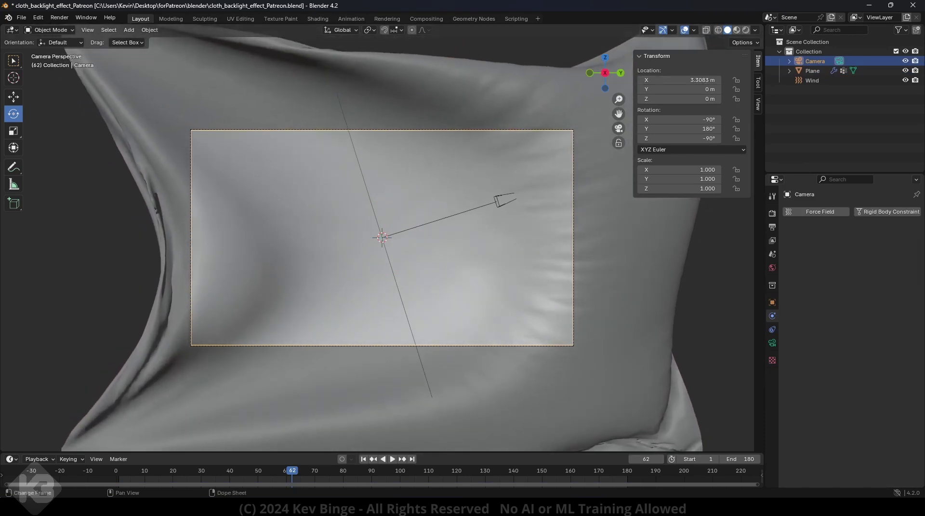
Step: Return the timeline to frame 3 and save the file, leaving the camera view
mouse_move(140, 475)
mouse_down()
mouse_move(461, 462)
mouse_move(629, 471)
mouse_move(124, 470)
mouse_up()
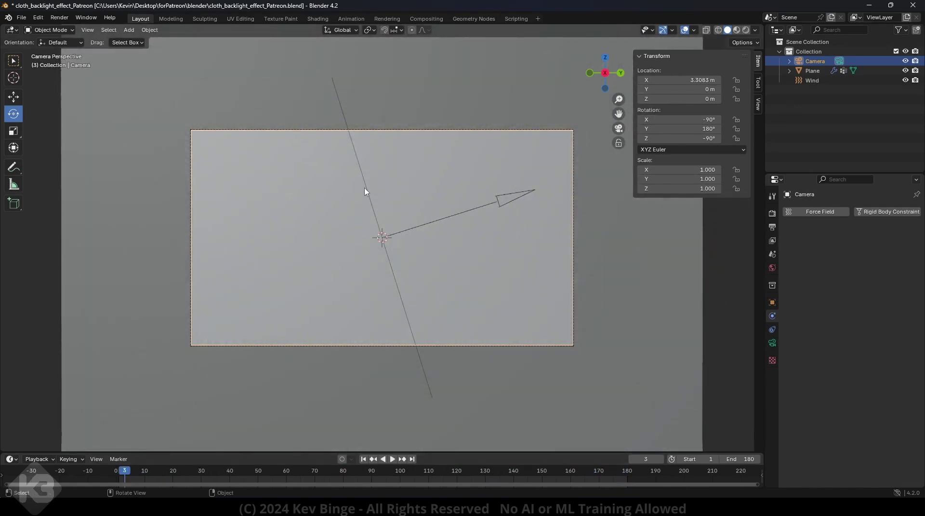
key(ctrl+s)
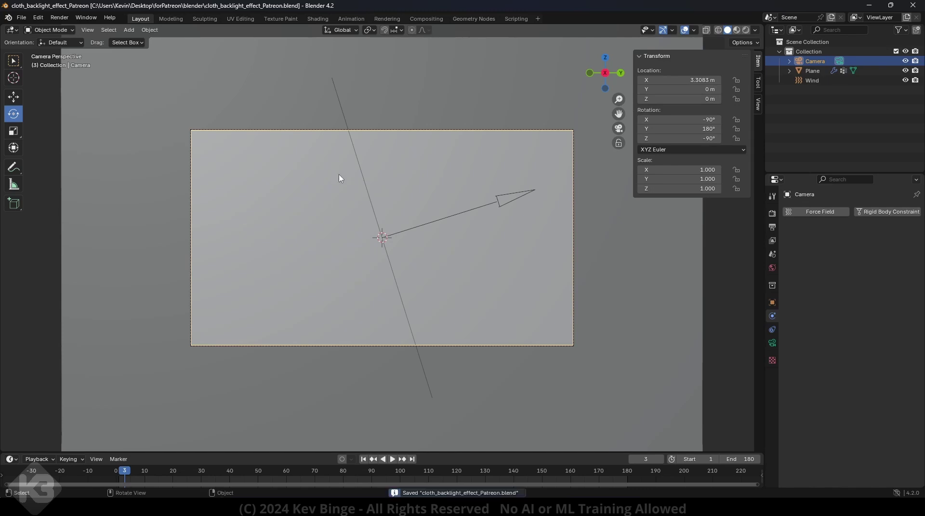
key(KP_0)
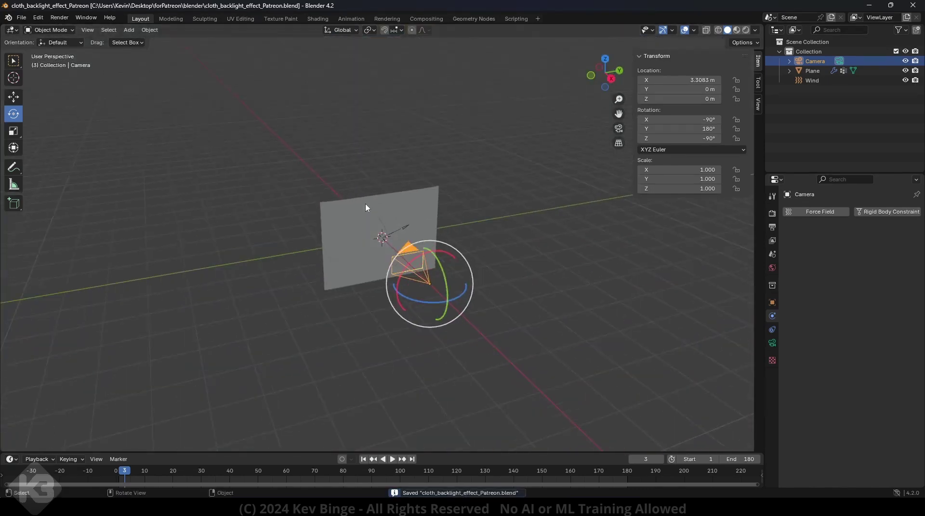
Step: Add a spot light to the scene at the world origin
middle_drag(366, 207, 385, 208)
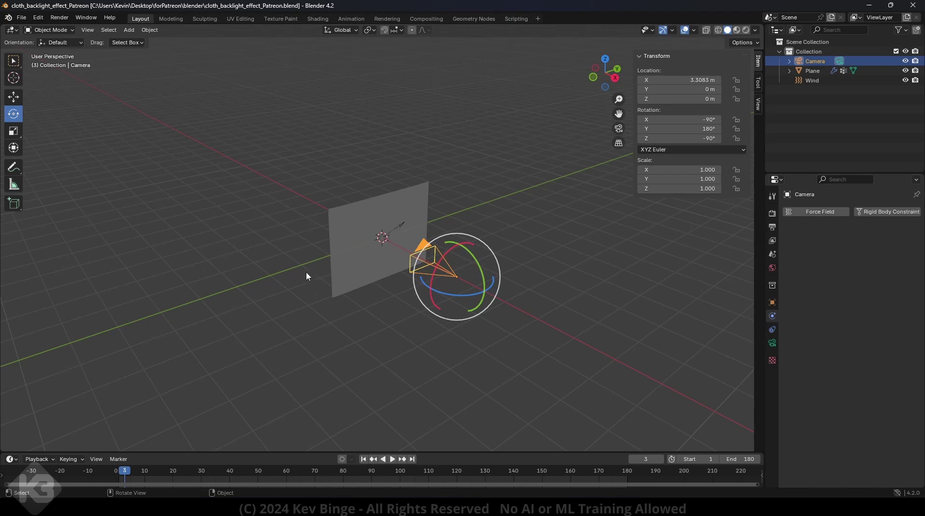
middle_drag(307, 276, 383, 293)
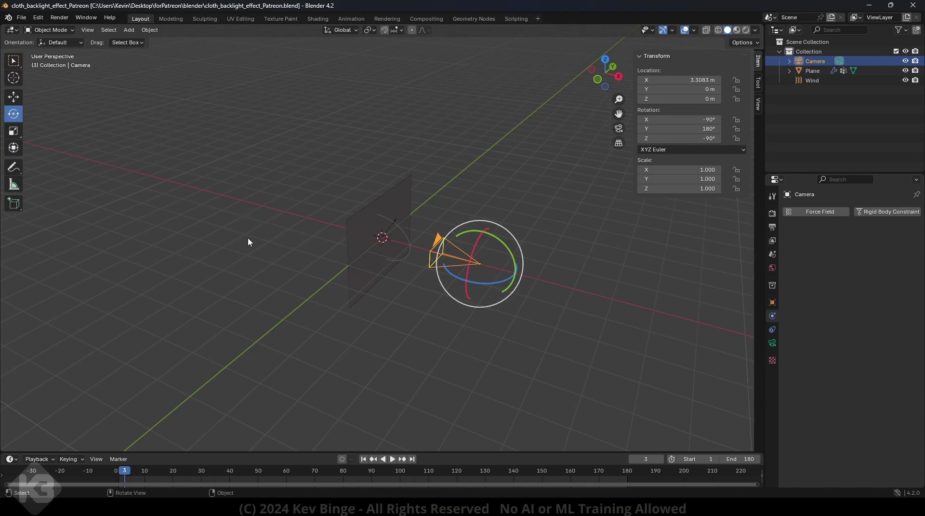
key(shift+a)
mouse_move(248, 230)
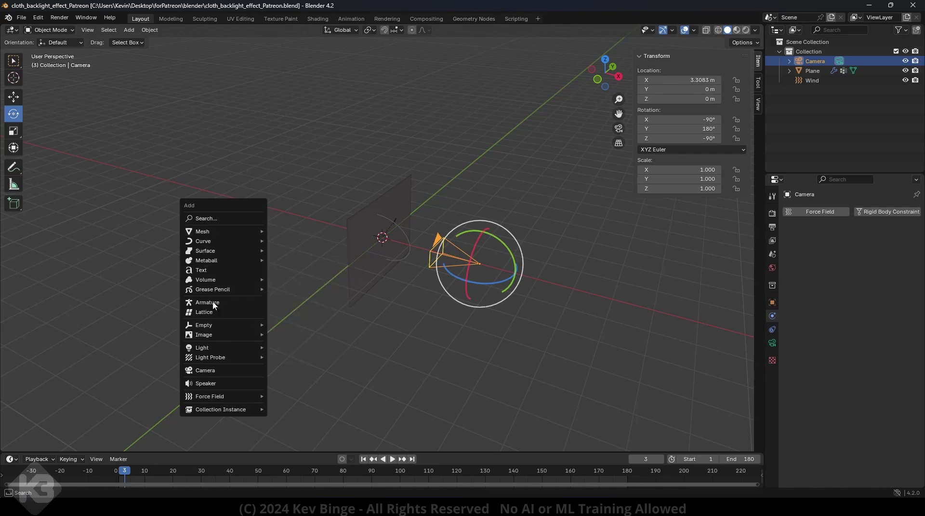
mouse_move(232, 346)
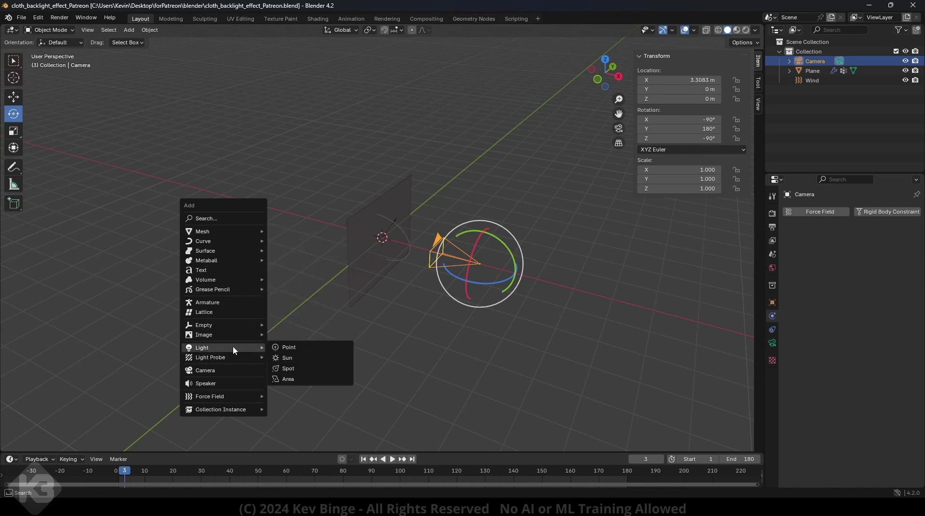
click(288, 372)
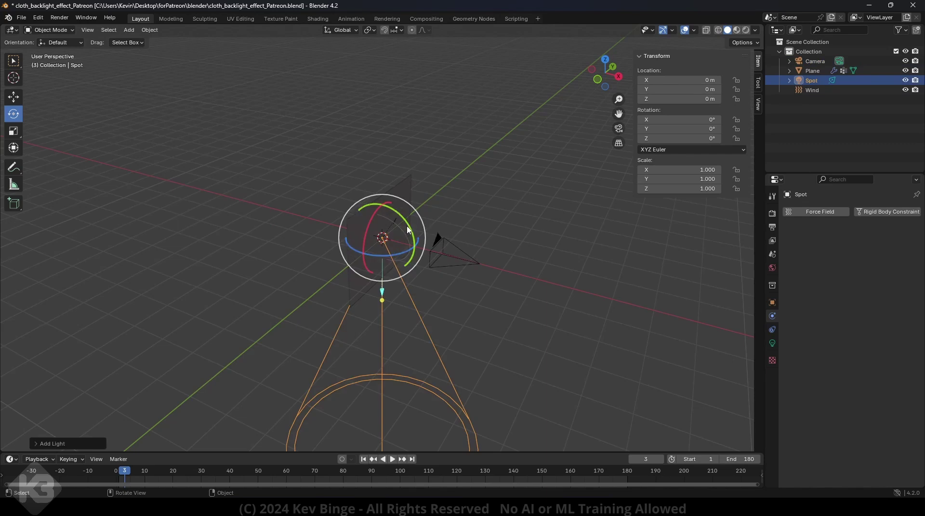
Step: Set the spot light's Y rotation to -90° and move it behind the plane to an X location of -6.36 m
drag(412, 226, 433, 245)
click(707, 128)
text(-)
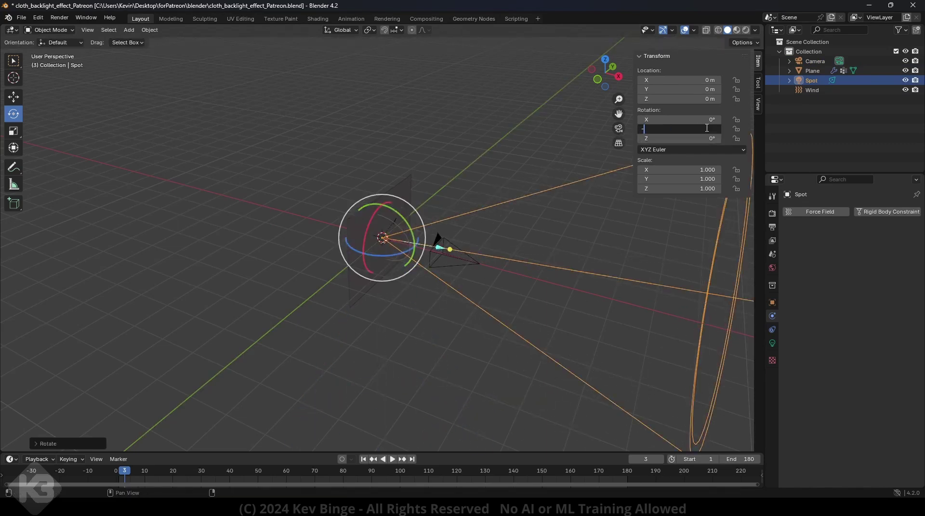
text(90)
key(Return)
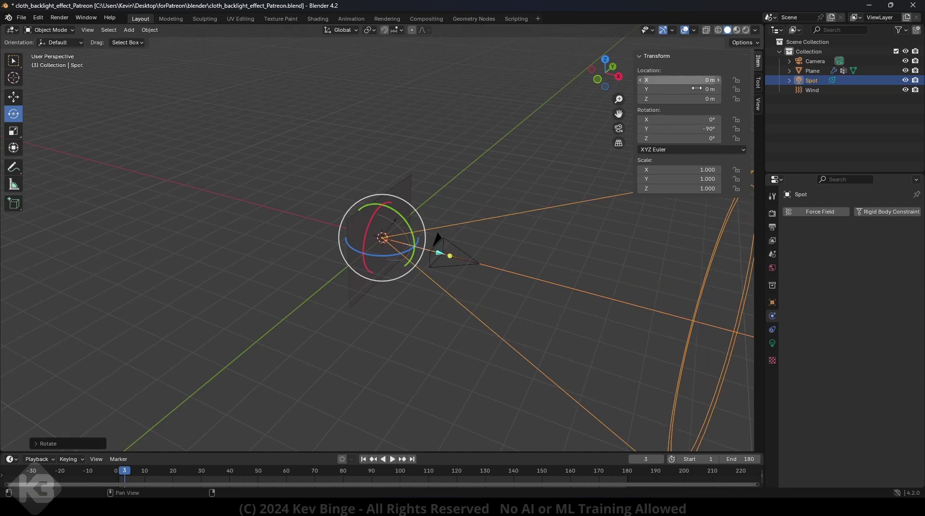
drag(694, 78, 651, 77)
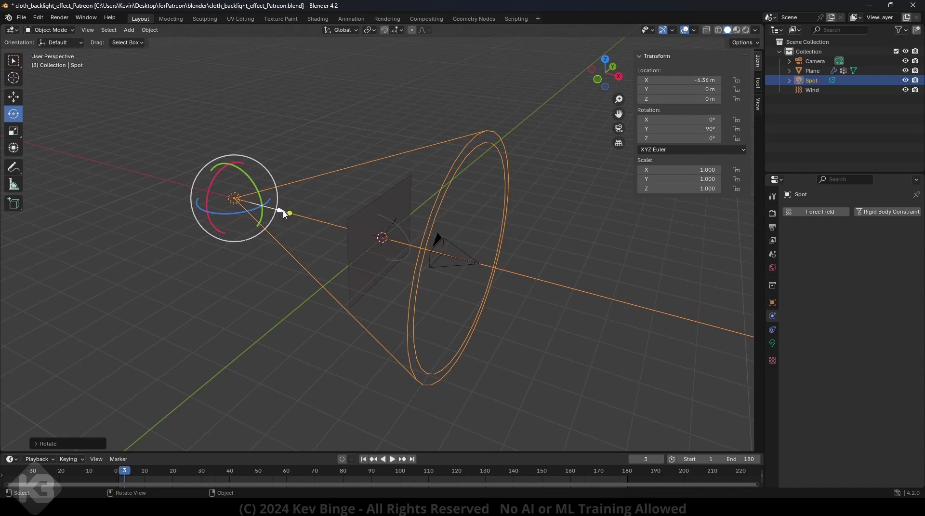
Step: Narrow the spot light's beam size to about 19.9° so its cone fits the plane
drag(284, 214, 272, 212)
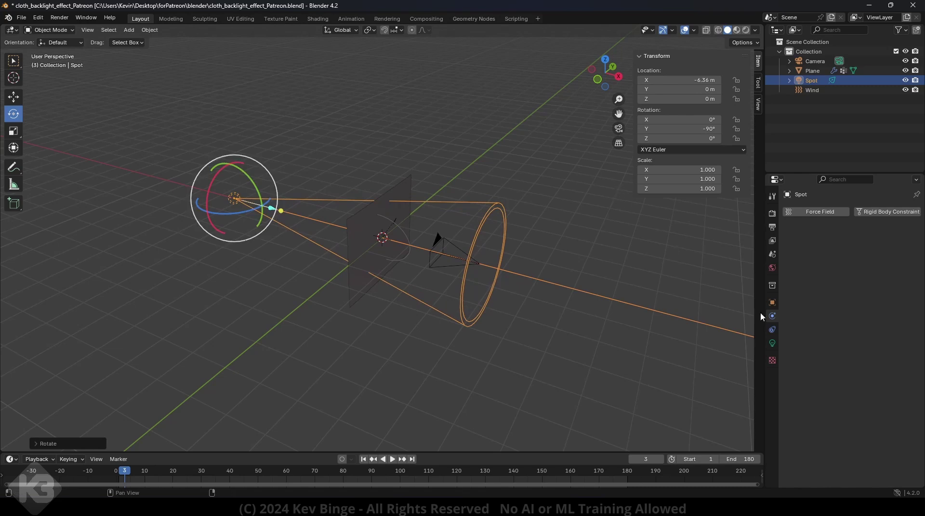
click(776, 343)
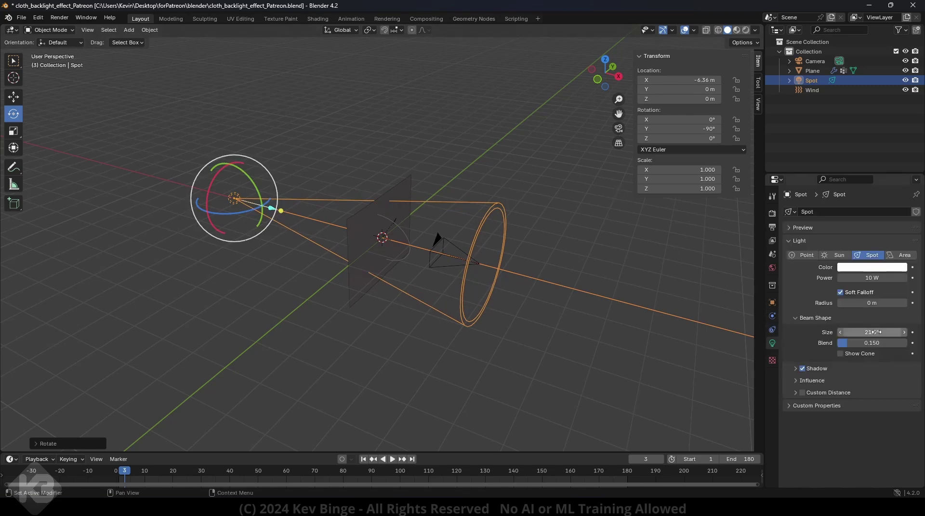
drag(874, 332, 877, 332)
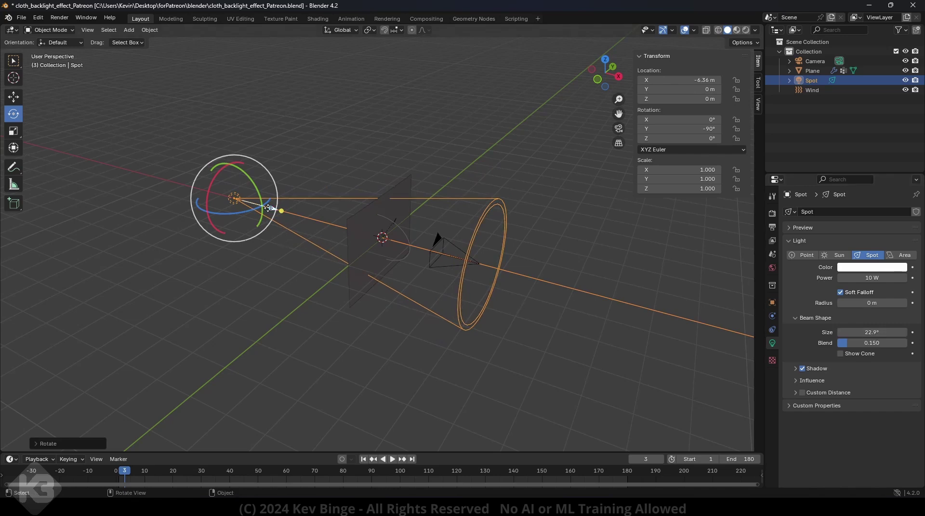
mouse_move(269, 208)
mouse_down()
mouse_move(248, 202)
mouse_move(269, 206)
mouse_up()
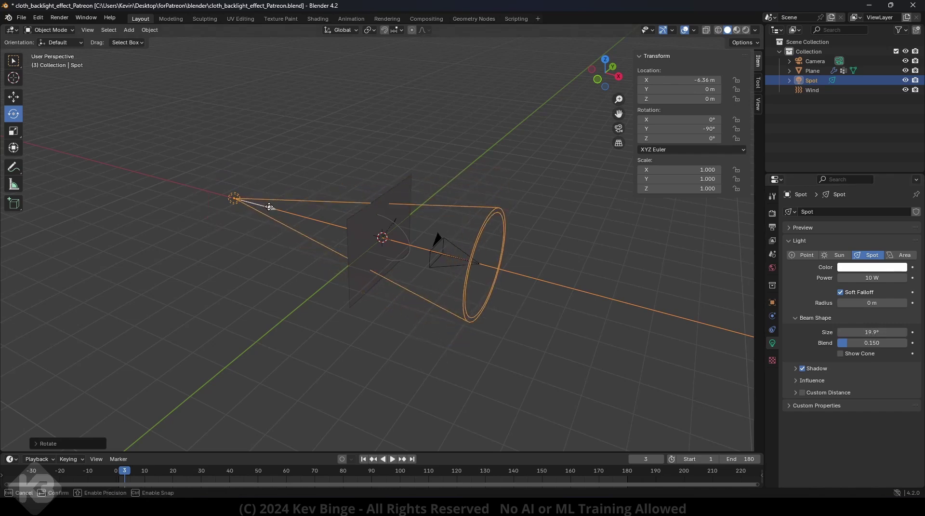
middle_drag(433, 287, 406, 284)
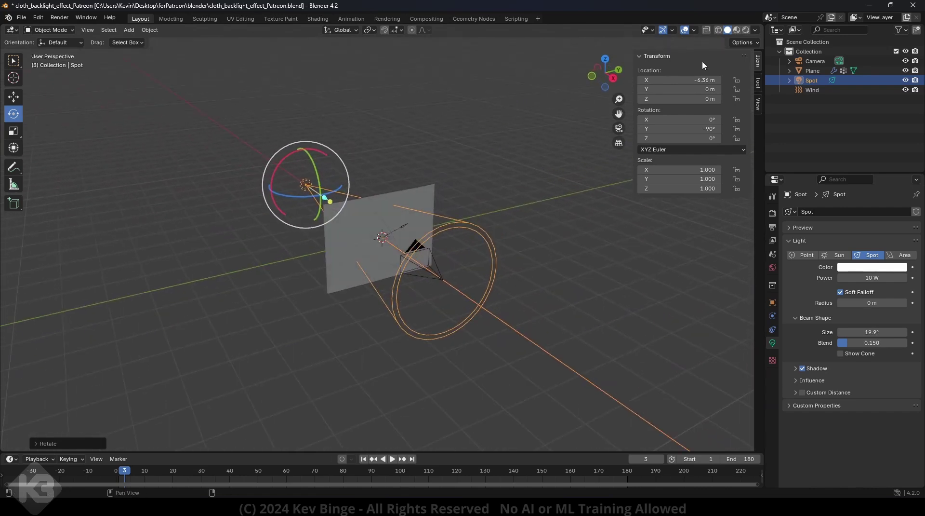
Step: Switch the viewport to rendered shading and set the render engine to Cycles
click(747, 30)
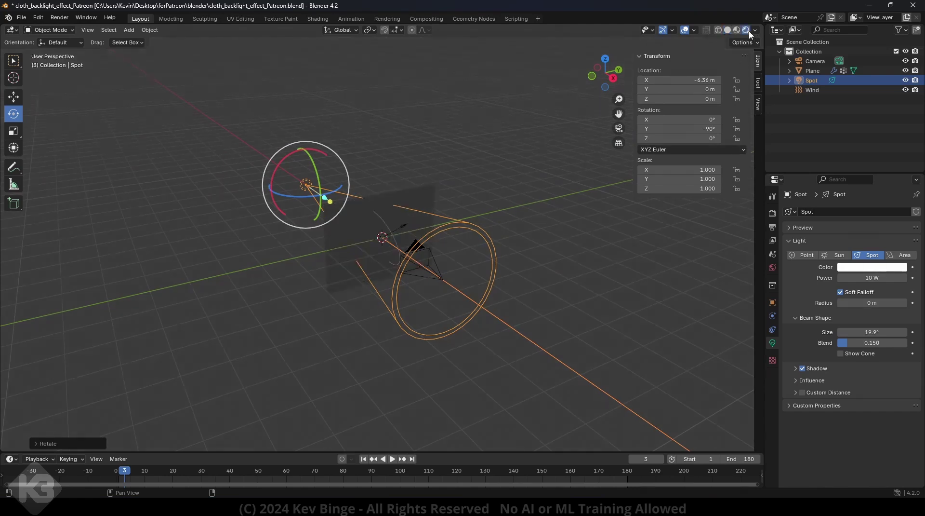
click(773, 213)
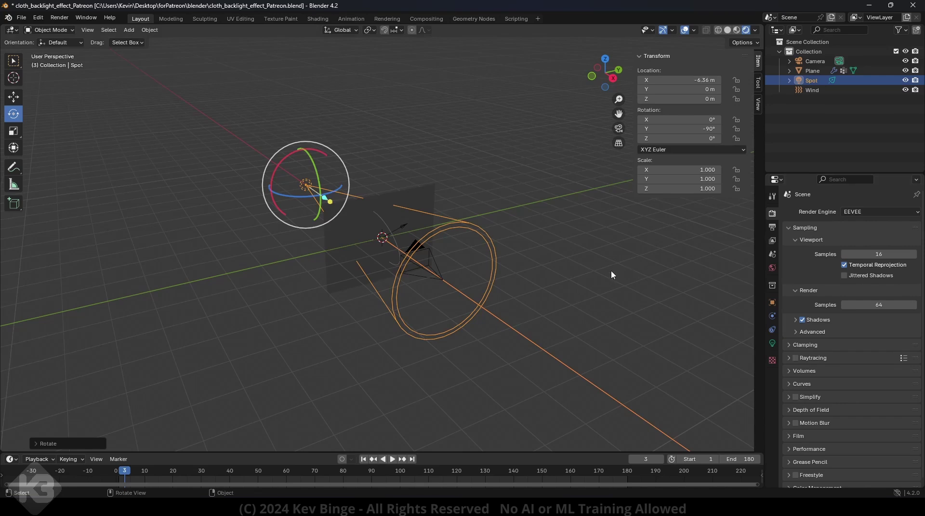
click(868, 212)
click(861, 240)
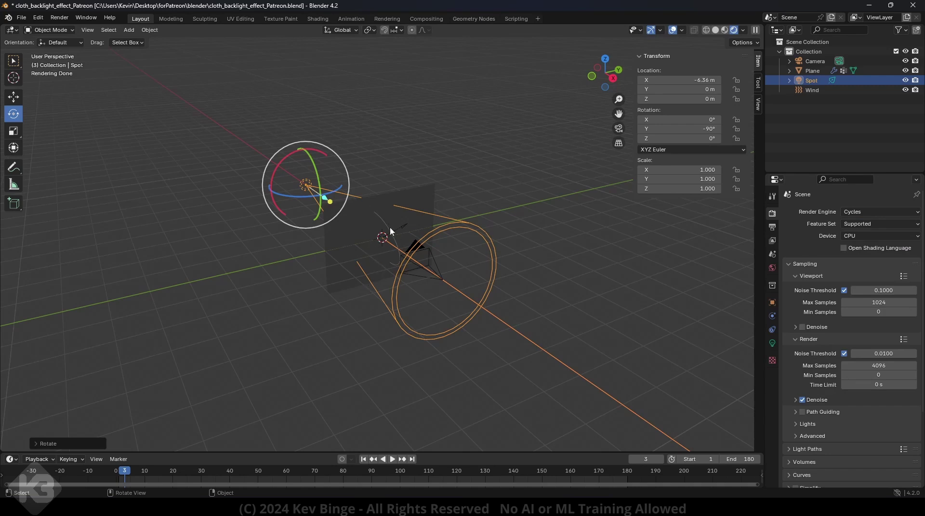
mouse_move(537, 240)
middle_down()
mouse_move(511, 228)
mouse_move(523, 230)
middle_up()
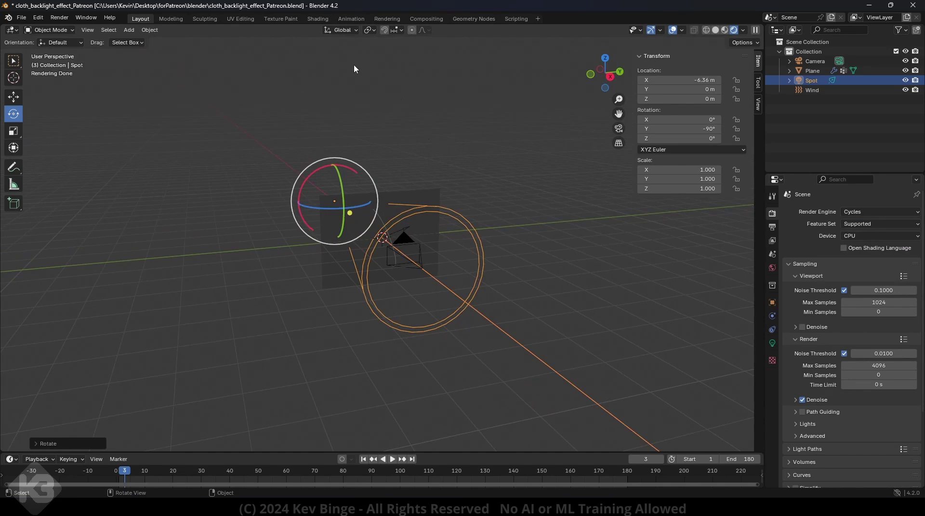
Step: Go to the Shading workspace and show its viewport in rendered shading
click(319, 18)
middle_drag(402, 176, 397, 156)
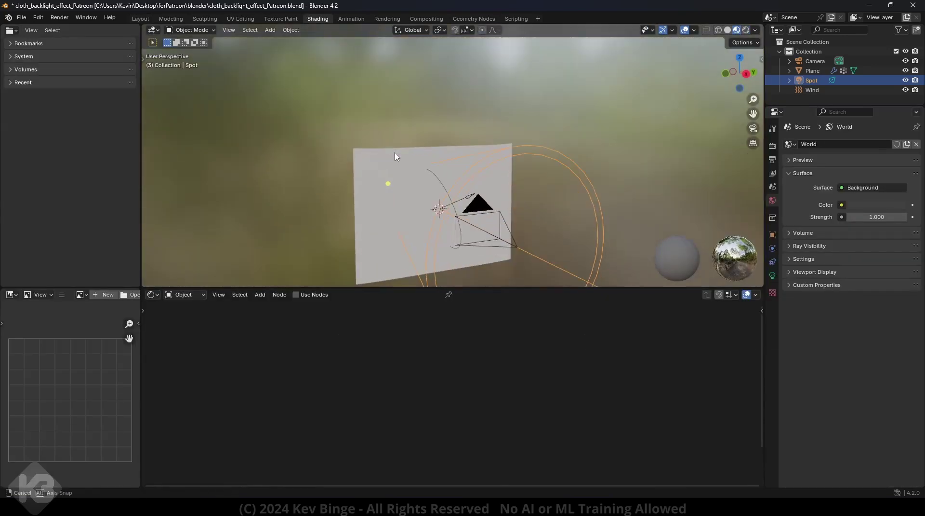
click(746, 31)
drag(555, 157, 576, 155)
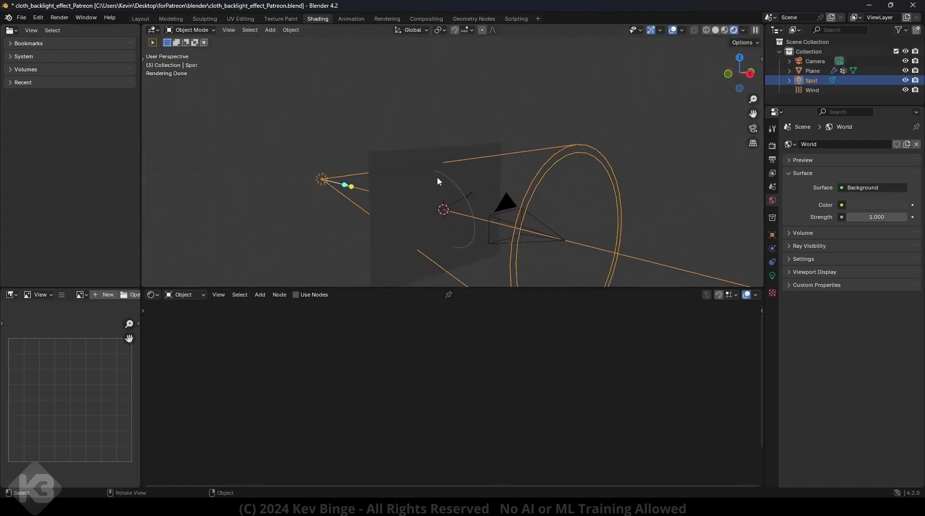
Step: Rename the plane to "cloth" and create a new material for it
click(393, 163)
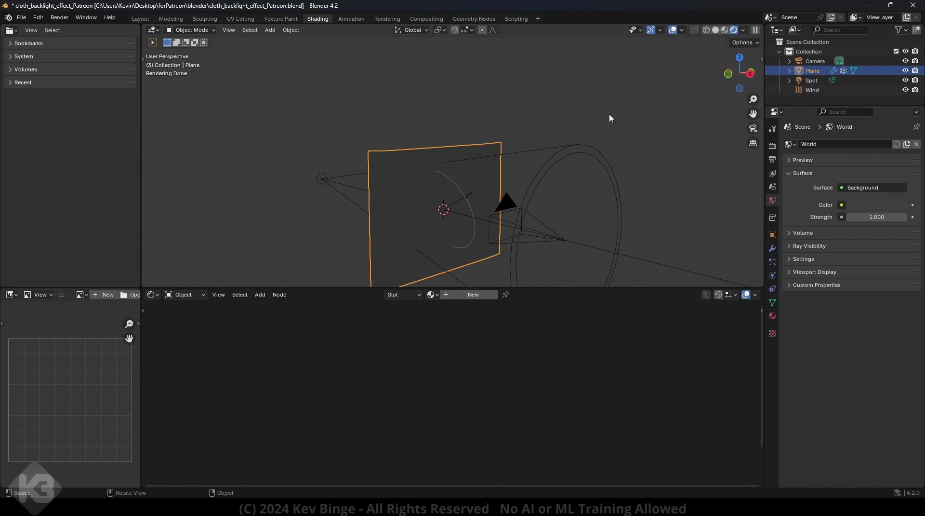
double_click(819, 72)
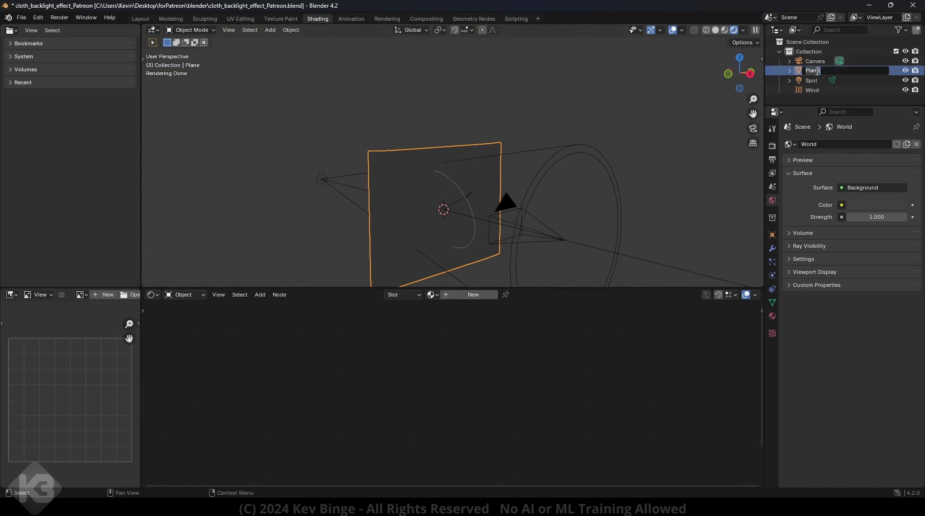
text(cloth)
key(Return)
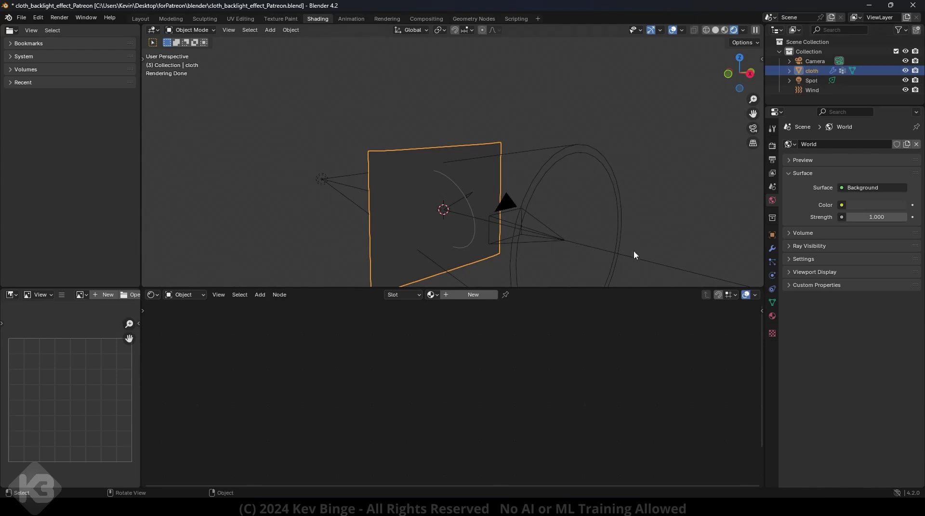
click(474, 295)
middle_drag(356, 327, 378, 353)
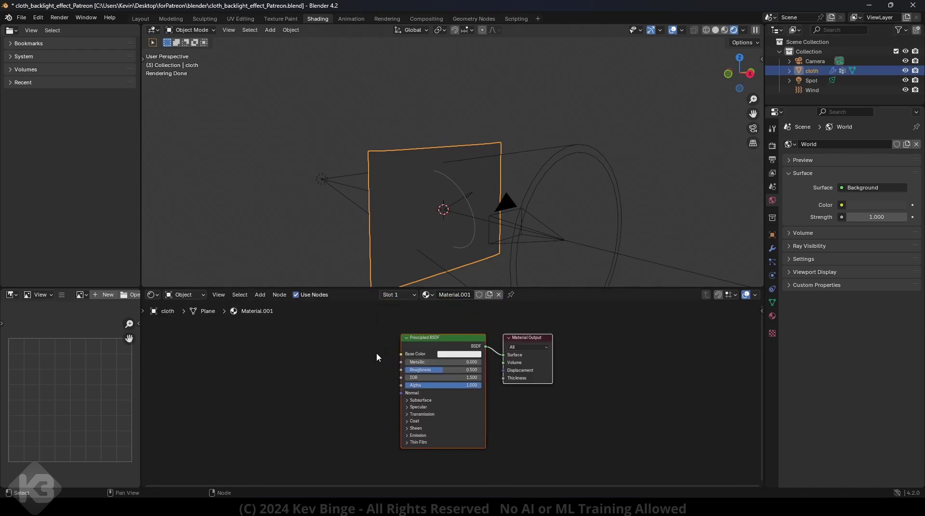
Step: Set the cloth material's transmission weight to 1.000 on the Principled BSDF node
scroll(427, 343, up, 5)
scroll(366, 356, up, 1)
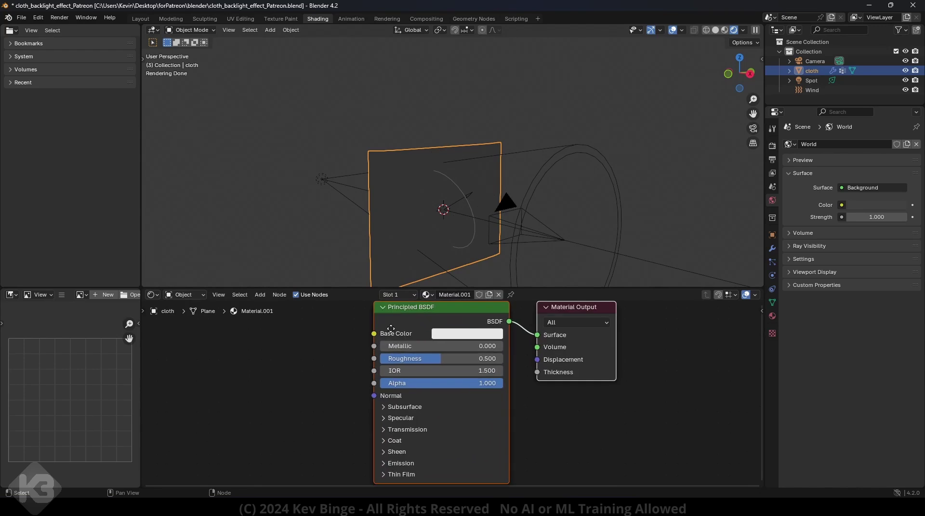
click(384, 429)
middle_drag(362, 414, 363, 387)
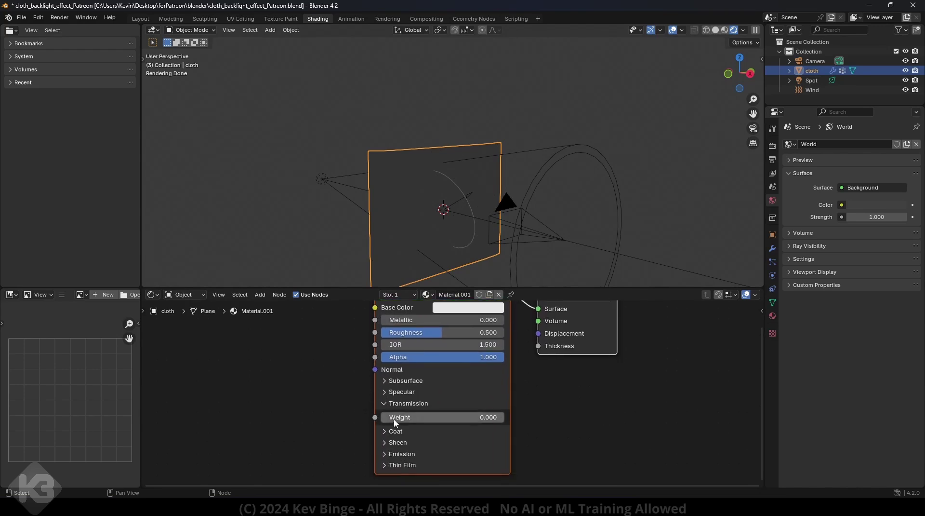
drag(395, 419, 518, 420)
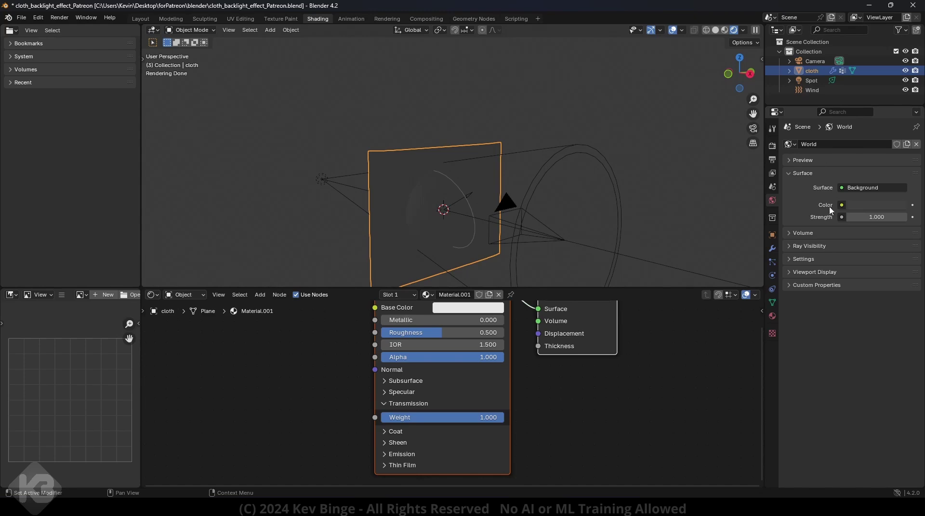
Step: Make the world background color black and reduce its strength to 0.000
click(860, 206)
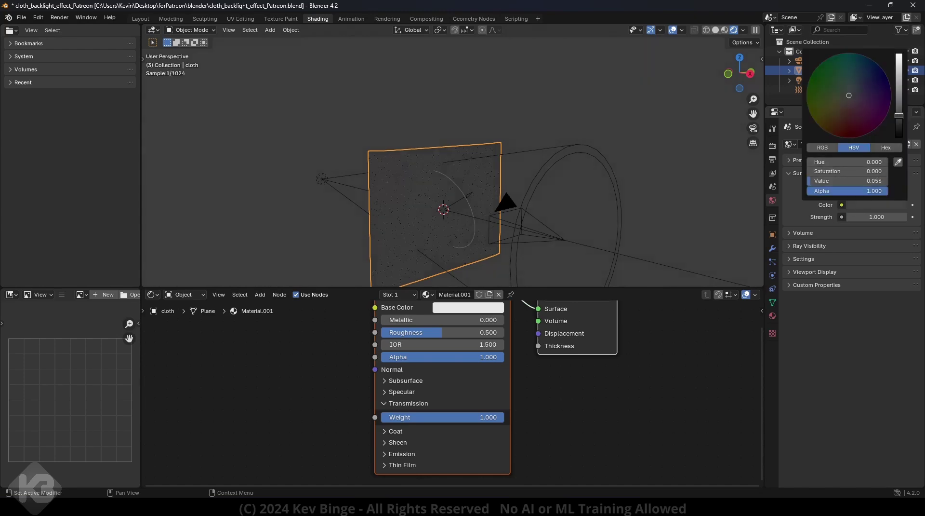
drag(900, 118, 904, 138)
drag(859, 219, 802, 220)
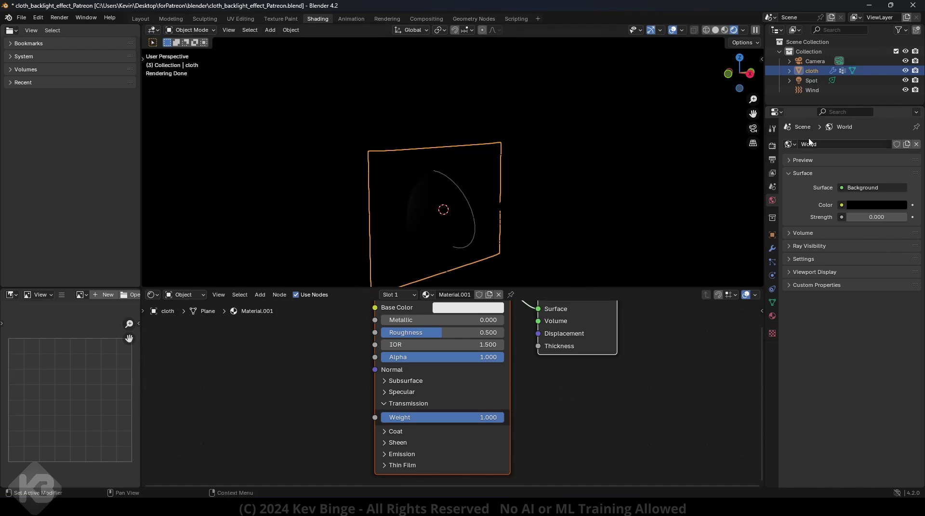
Step: Set the spot light's power to 150 W
click(812, 80)
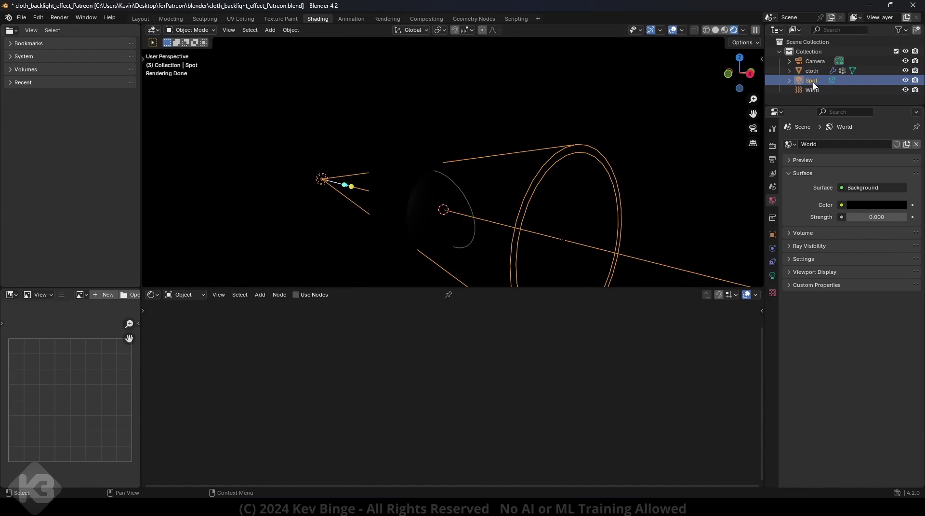
click(772, 275)
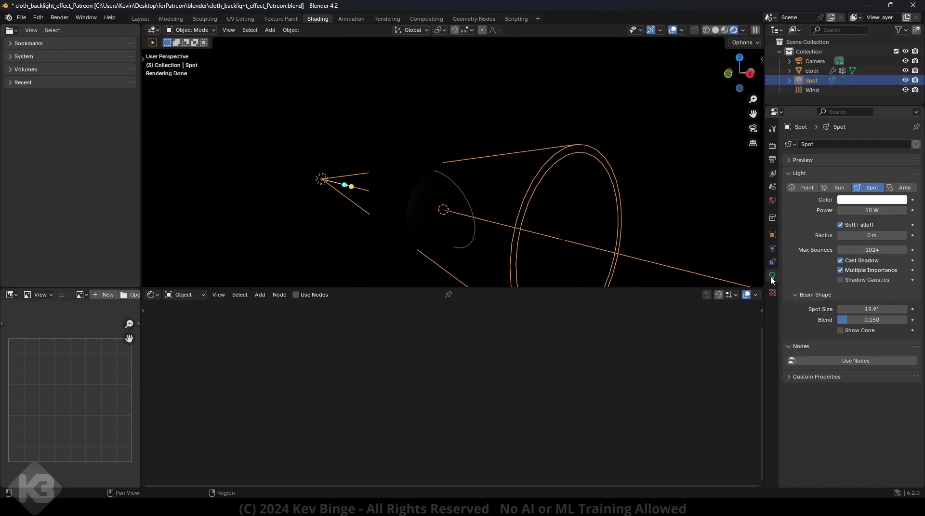
click(876, 211)
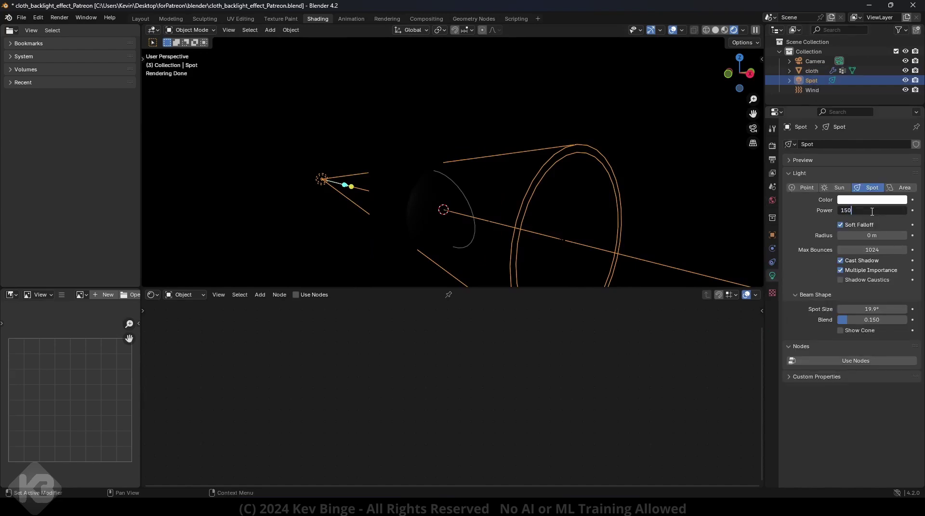
text(150)
key(Return)
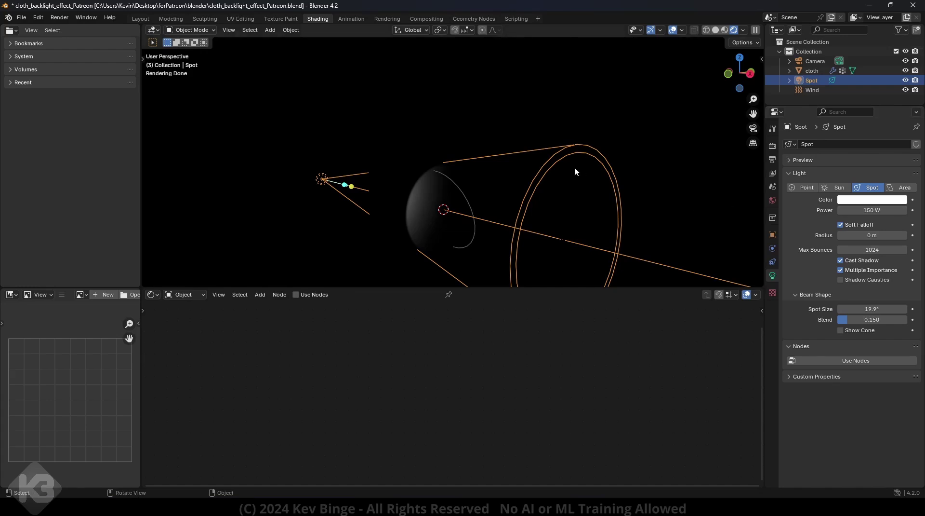
Step: Add a monkey mesh to the scene and scale it down to about half size
middle_drag(575, 167, 458, 220)
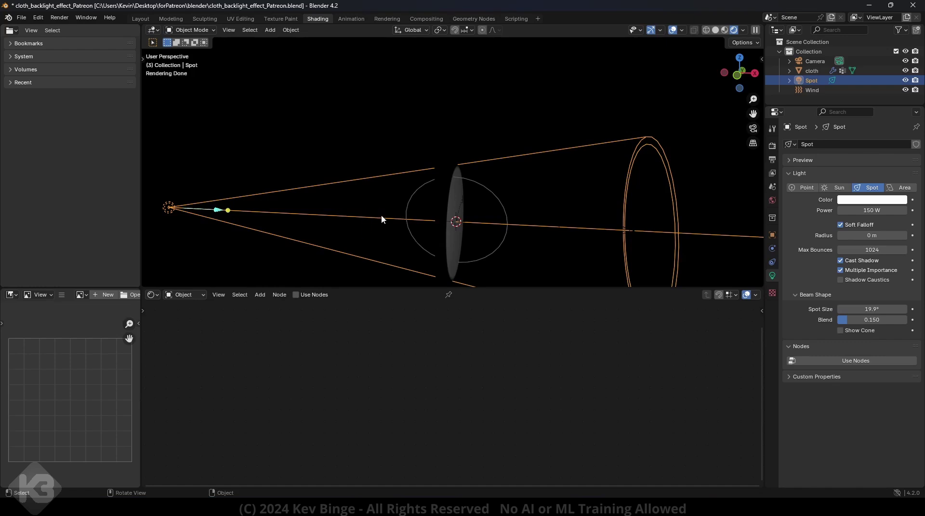
key(shift+a)
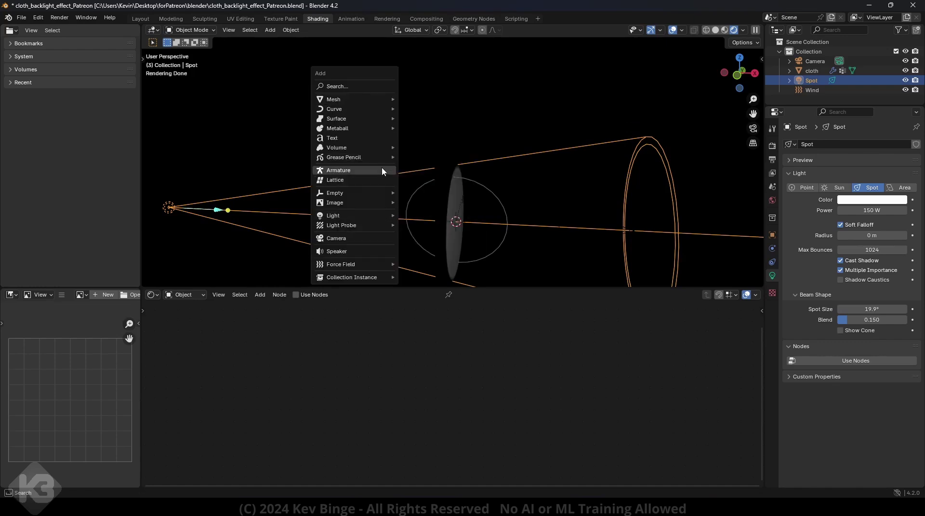
mouse_move(378, 100)
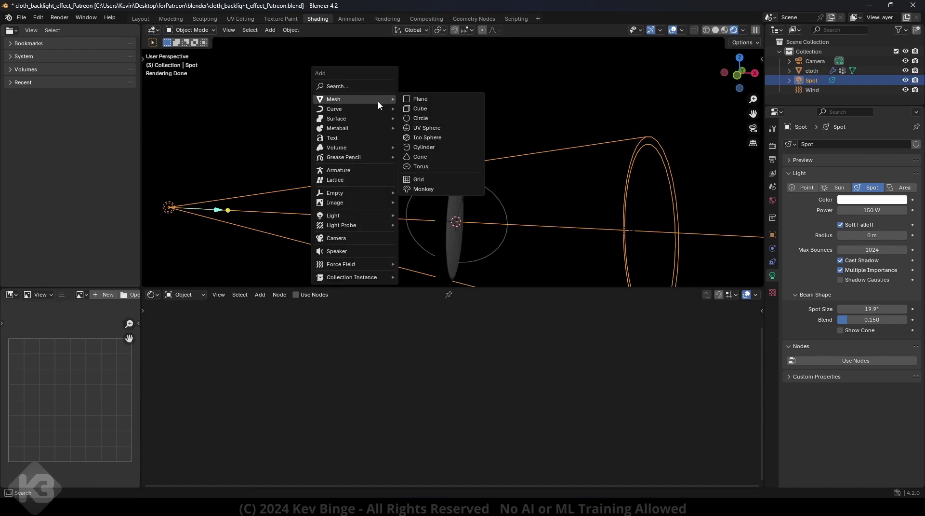
click(423, 190)
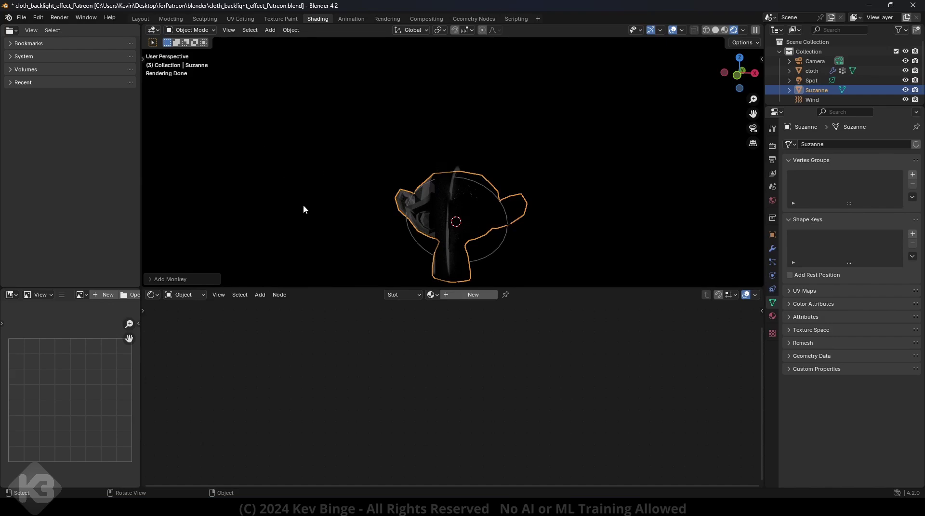
key(s)
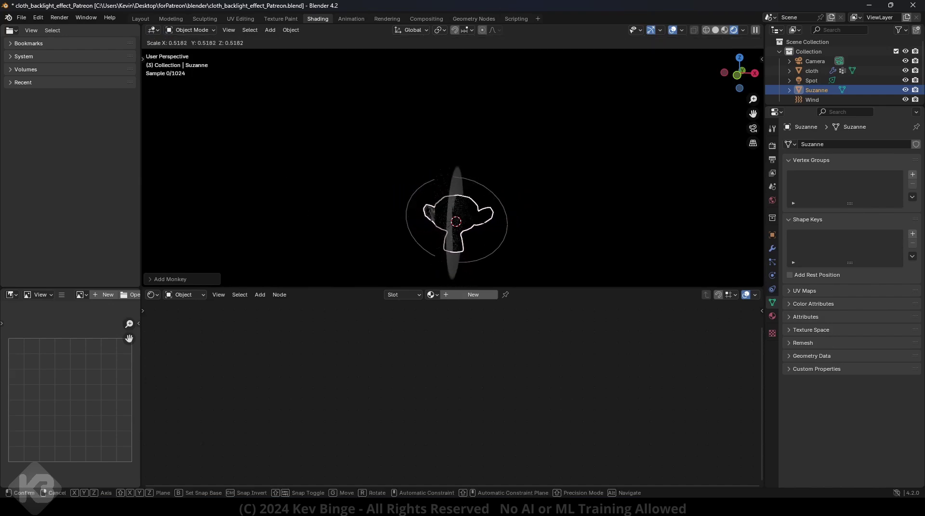
click(415, 224)
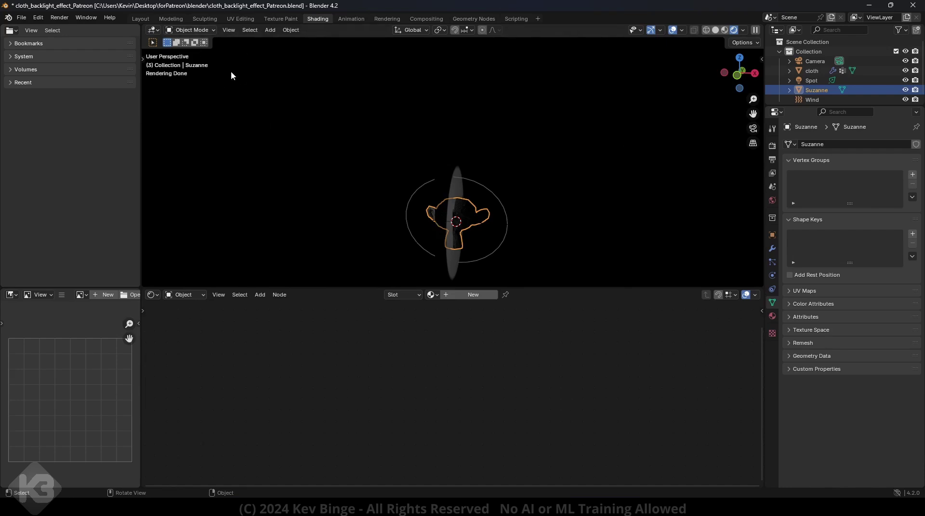
Step: Move the monkey head between the spot light and the cloth, and rotate it to line up with the light beam
click(143, 59)
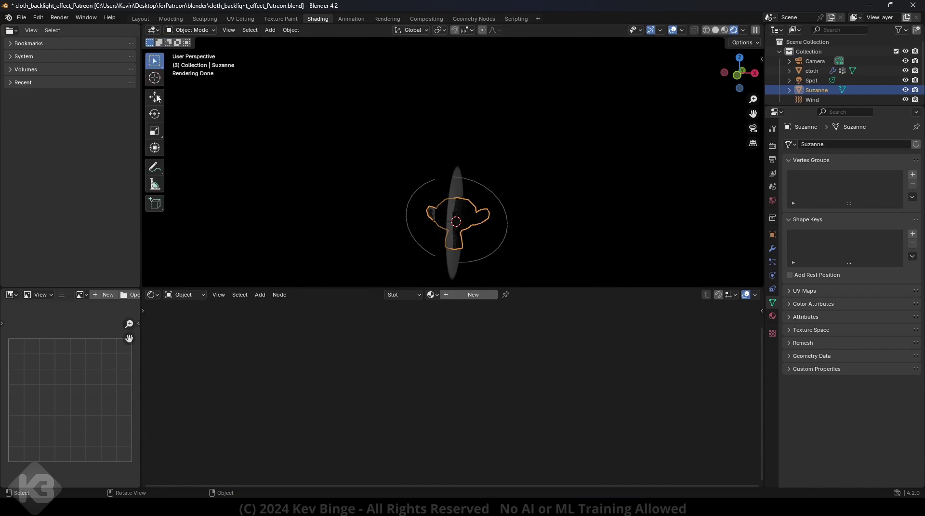
click(155, 98)
drag(497, 228, 387, 232)
click(155, 115)
drag(543, 200, 543, 199)
mouse_move(543, 198)
middle_down()
mouse_move(452, 188)
mouse_move(470, 189)
mouse_move(461, 180)
mouse_move(457, 190)
mouse_move(481, 188)
mouse_move(460, 185)
mouse_move(476, 190)
mouse_move(392, 211)
middle_up()
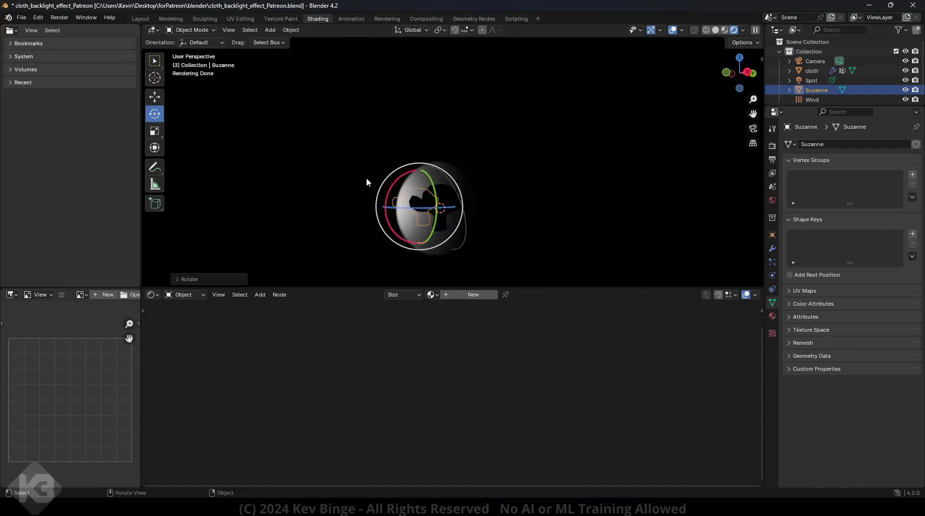
Step: Raise the cloth material's roughness to 1.000
click(405, 193)
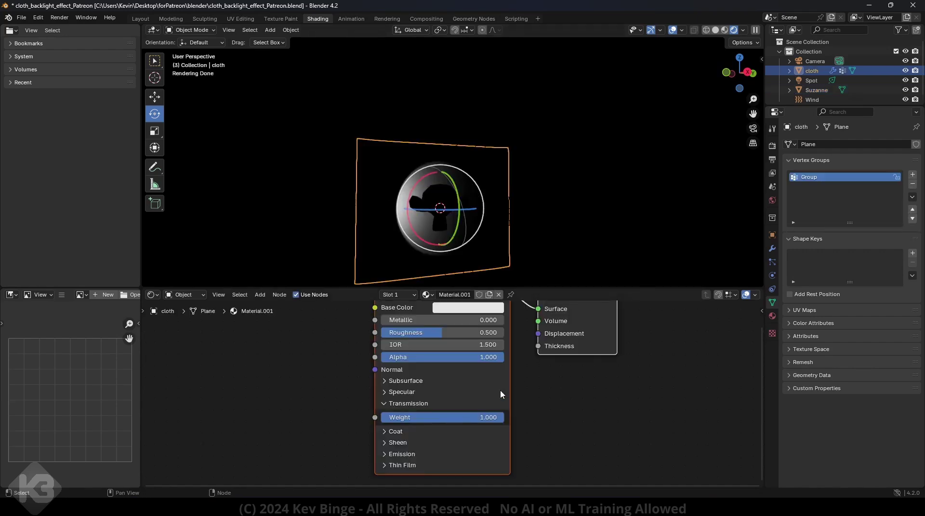
middle_drag(358, 356, 372, 375)
drag(452, 362, 521, 362)
mouse_move(567, 221)
middle_down()
mouse_move(494, 219)
mouse_move(552, 226)
middle_up()
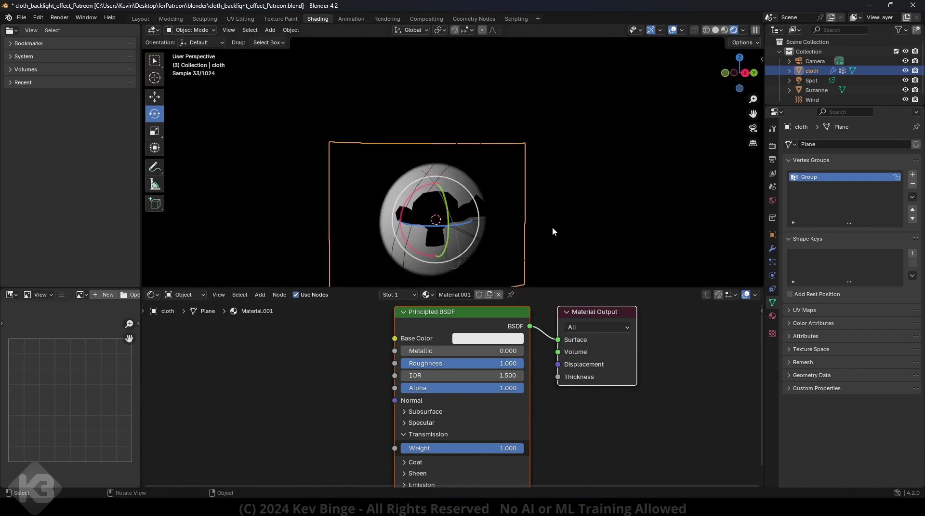
Step: Look through the camera and increase the spot light's radius to about 0.18 m to soften the shadow
key(KP_0)
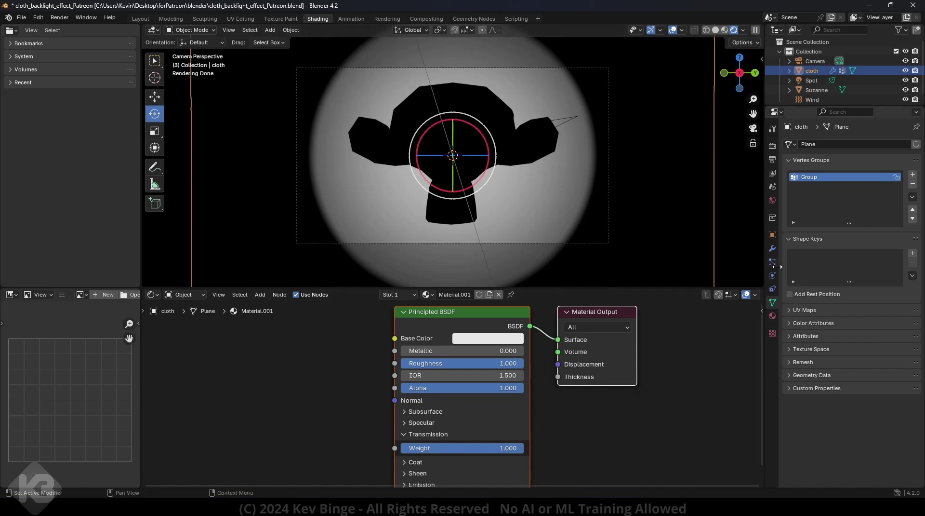
click(812, 80)
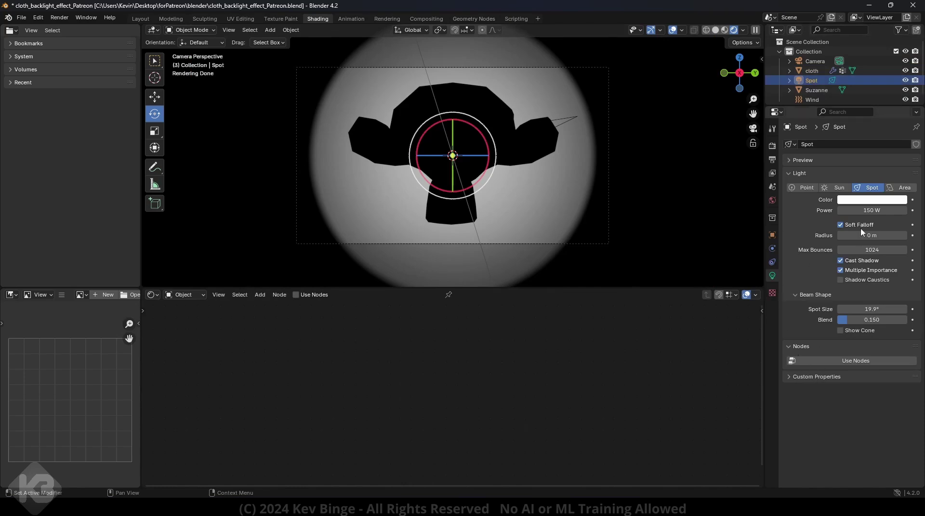
drag(861, 233, 888, 233)
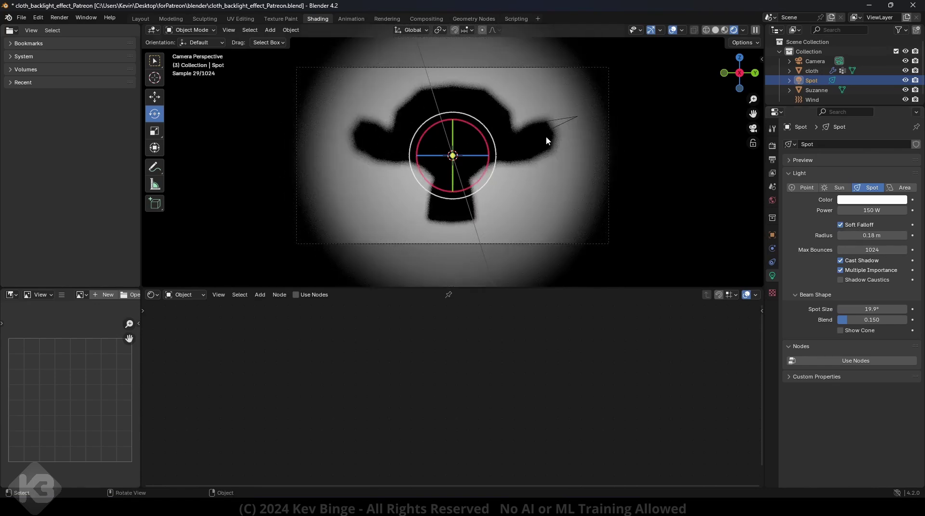
Step: Slide the monkey head along X close to the cloth, and back toward the spot light, to compare the shadows
middle_drag(546, 138, 603, 143)
scroll(603, 143, down, 5)
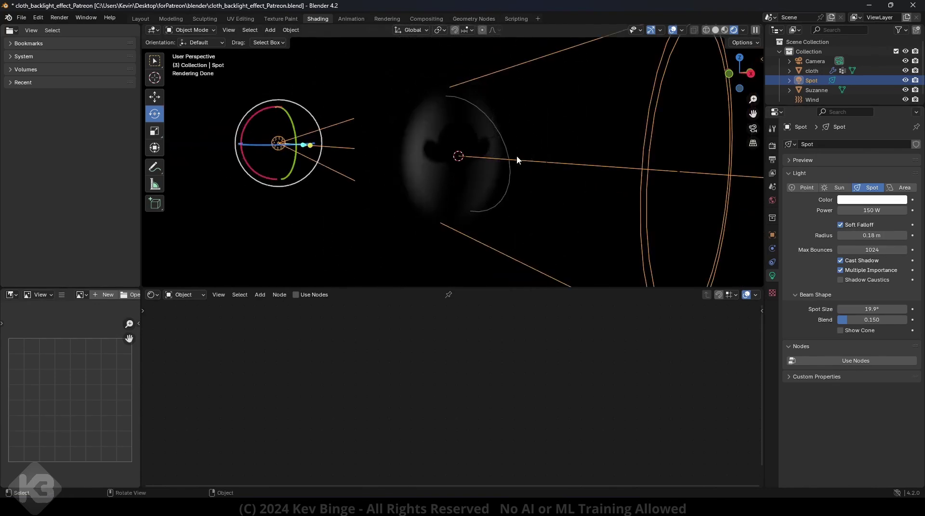
middle_drag(518, 159, 458, 142)
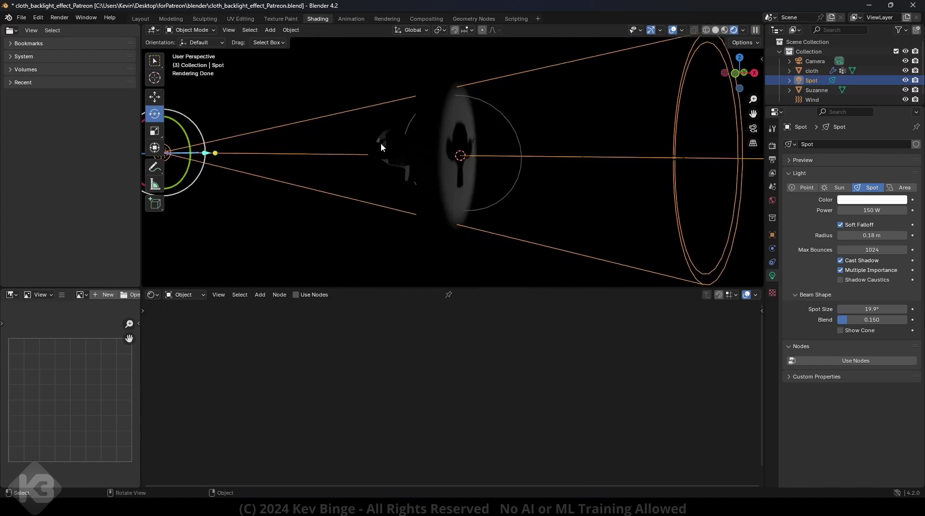
click(381, 146)
click(155, 97)
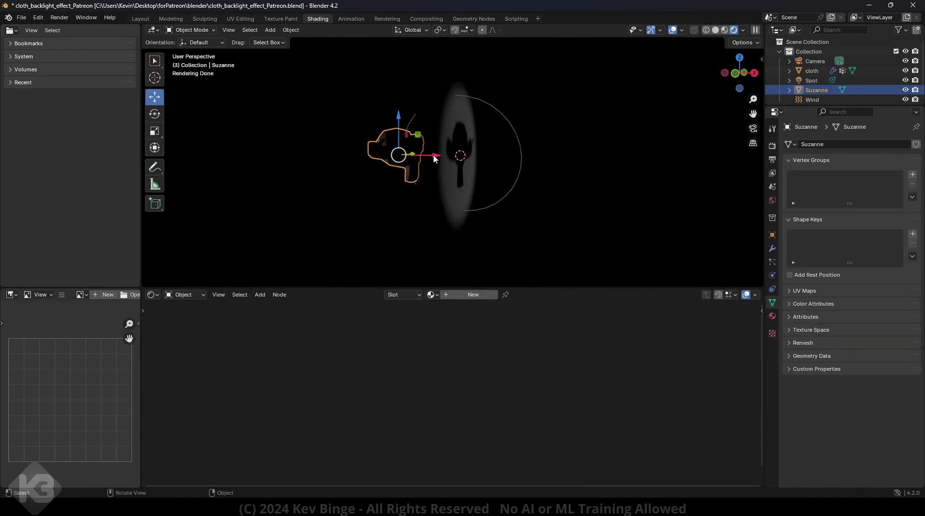
drag(435, 159, 467, 157)
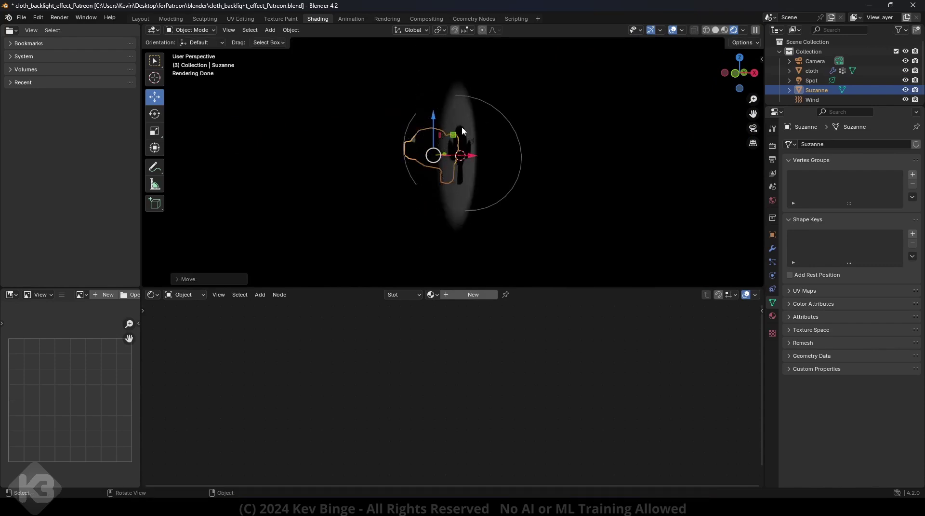
drag(473, 157, 362, 153)
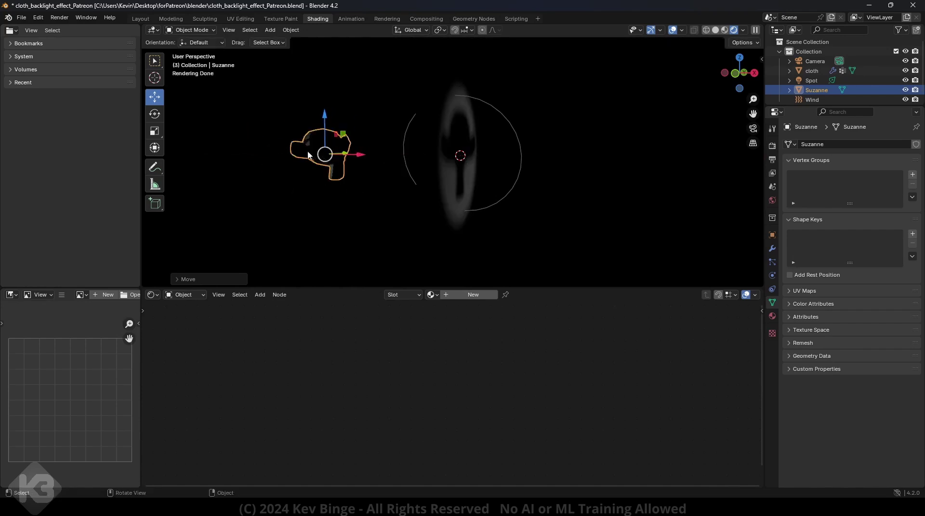
Step: Place the monkey head about midway between the spot light and the cloth, and check its shadow through the camera
click(487, 142)
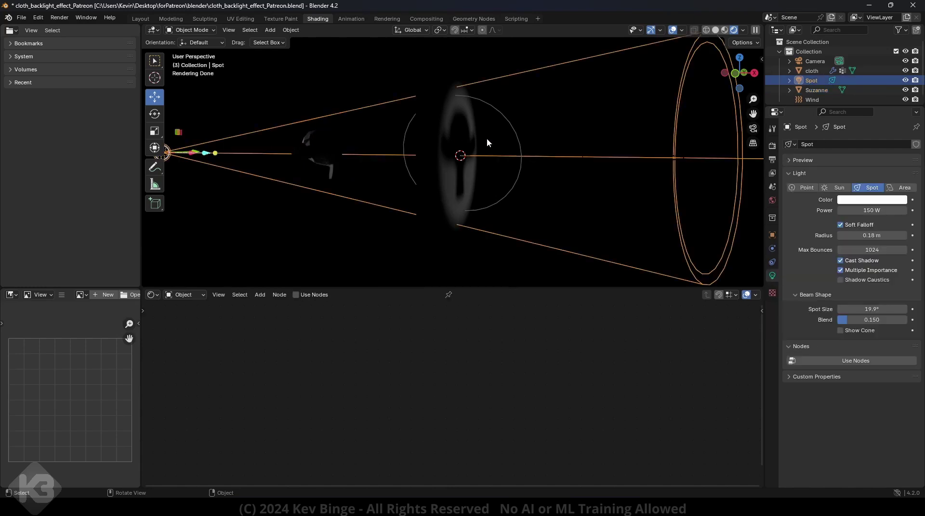
click(331, 143)
drag(357, 153, 403, 150)
middle_drag(503, 158, 416, 156)
key(KP_0)
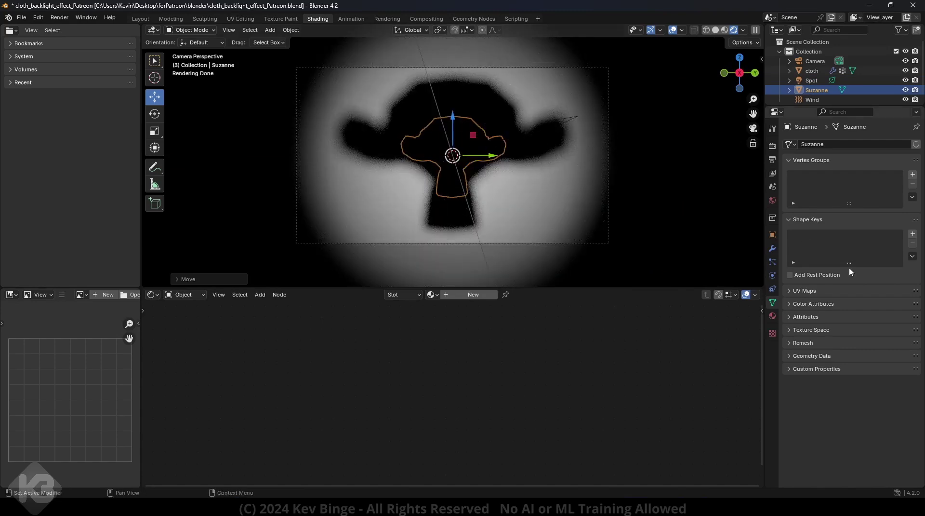
Step: Widen the spot light's beam size to about 24.8° so the light fills more of the camera frame
click(812, 80)
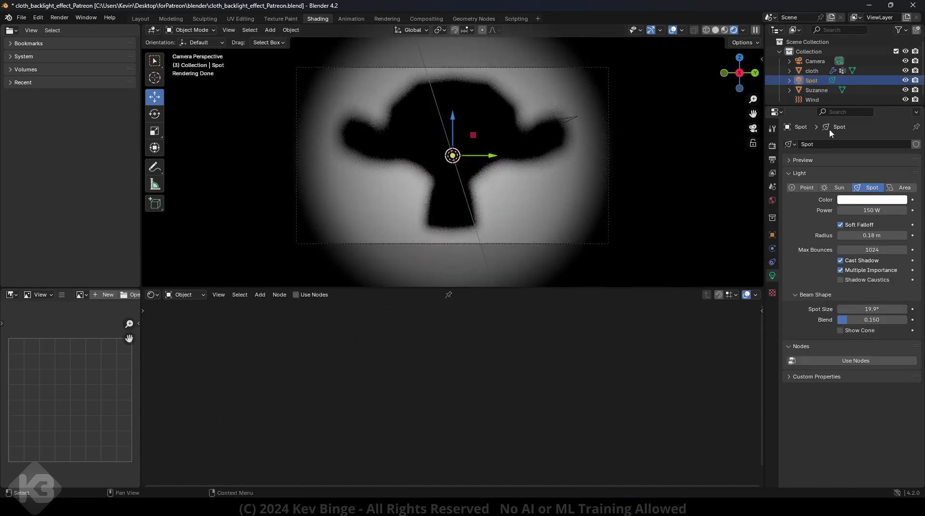
click(872, 309)
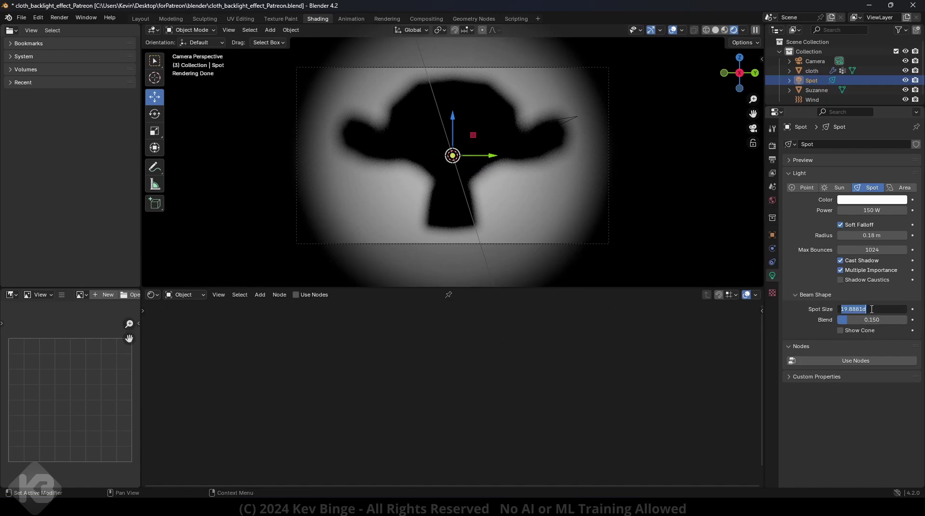
click(865, 406)
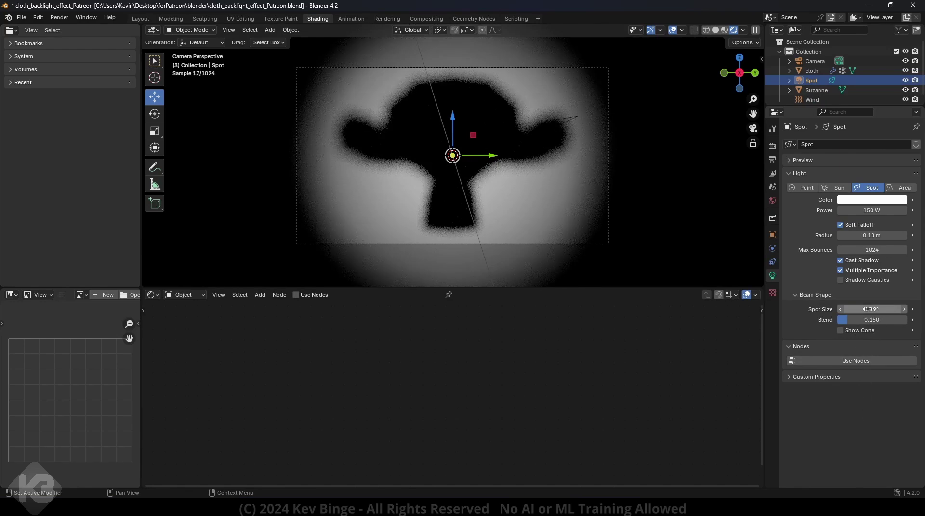
drag(873, 309, 907, 310)
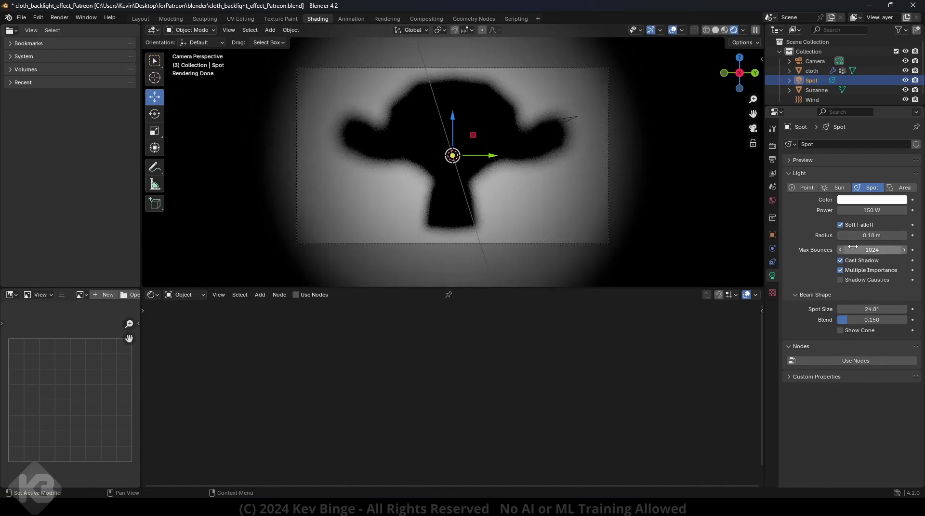
Step: Increase the spot light's radius to about 0.23 m and play the animation to preview the shadow on the moving cloth
mouse_move(872, 236)
mouse_down()
mouse_move(887, 235)
mouse_move(877, 235)
mouse_up()
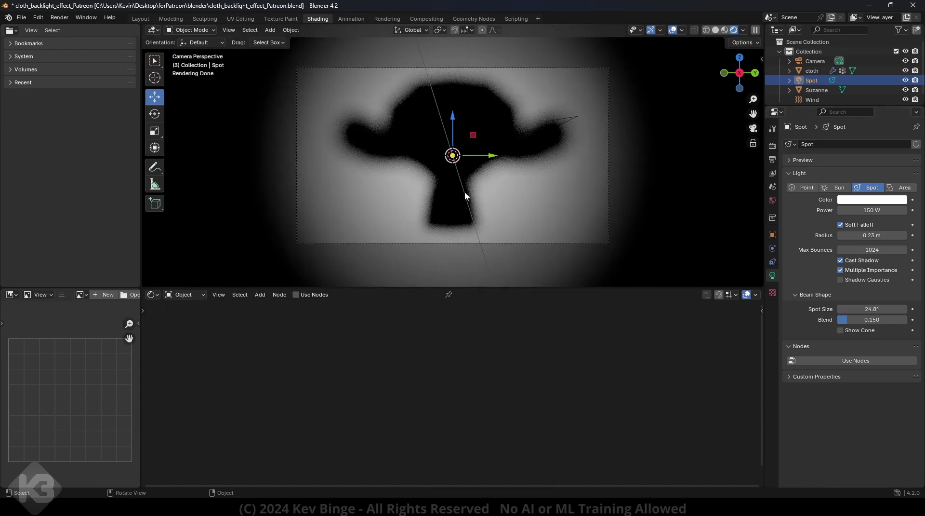
key(space)
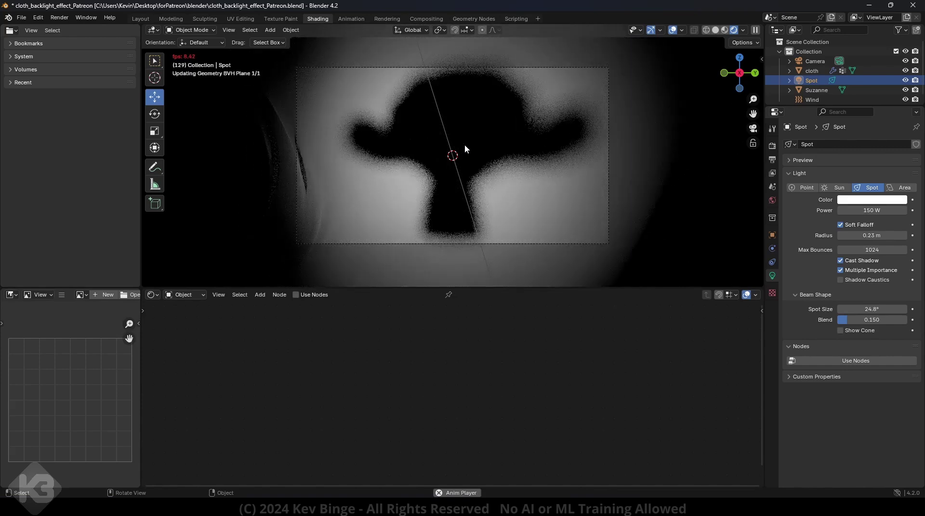
Step: Set the base color of the cloth's Principled BSDF to a saturated crimson red and play the animation to preview it
key(space)
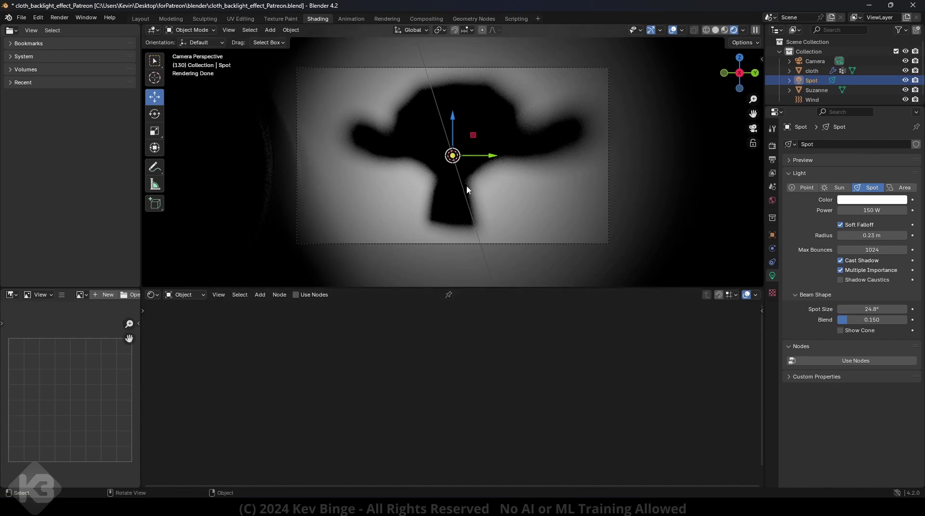
click(387, 197)
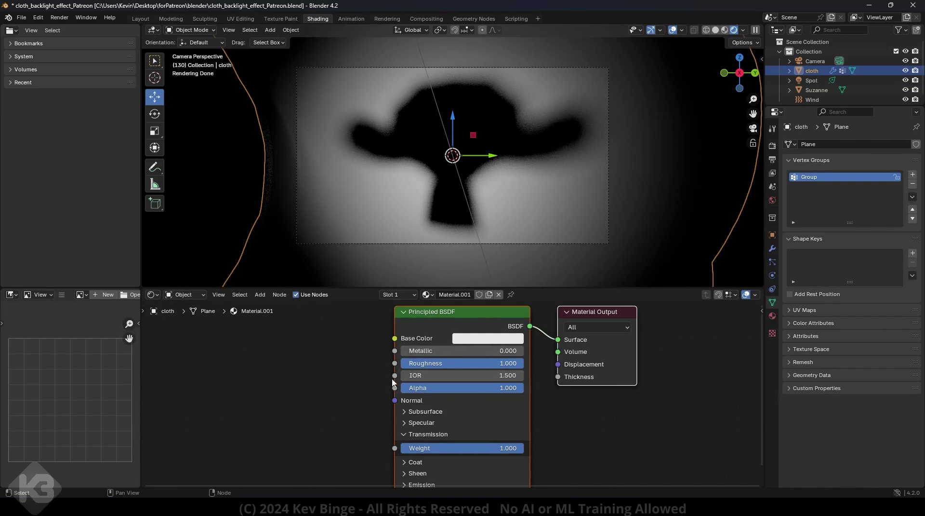
middle_drag(366, 381, 380, 347)
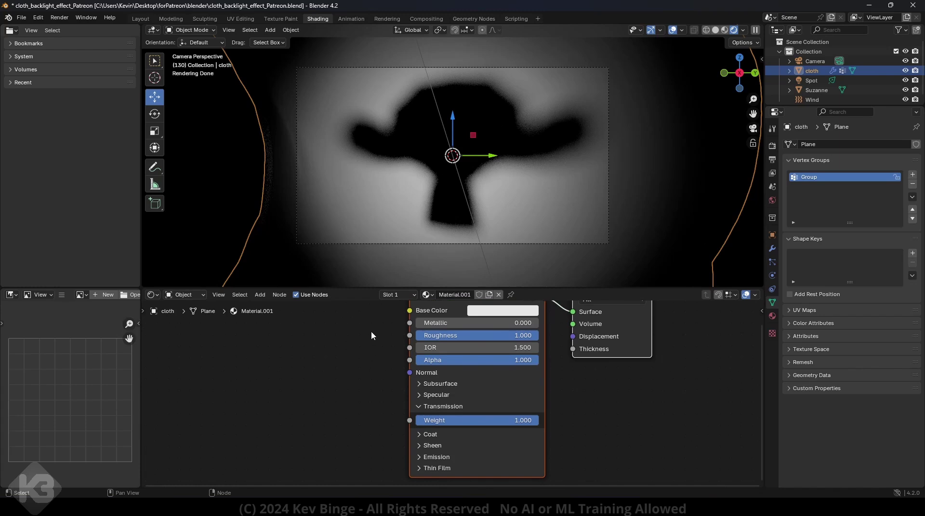
middle_drag(371, 331, 382, 359)
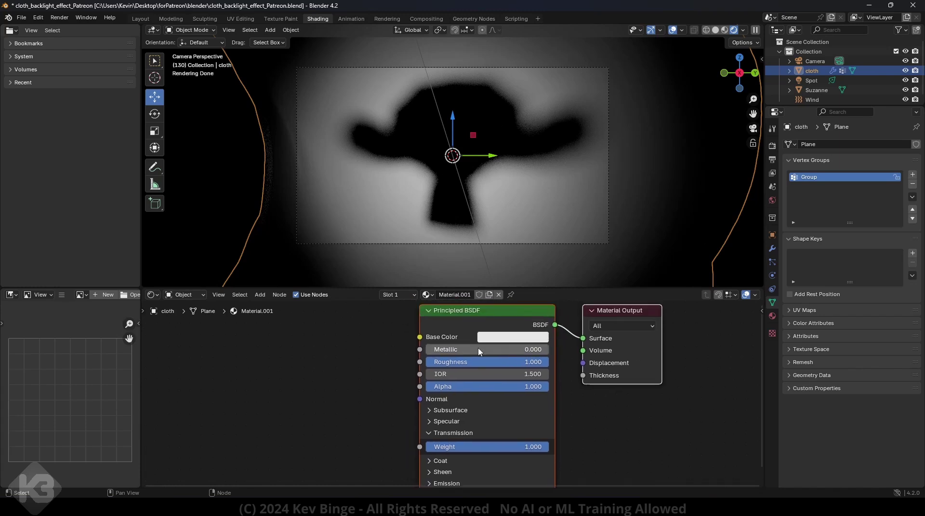
click(513, 336)
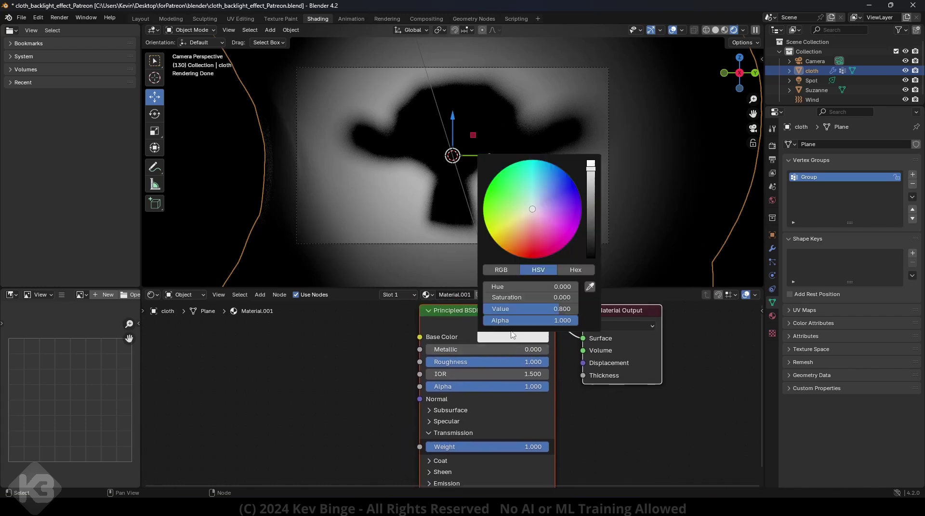
click(574, 218)
drag(567, 235, 541, 250)
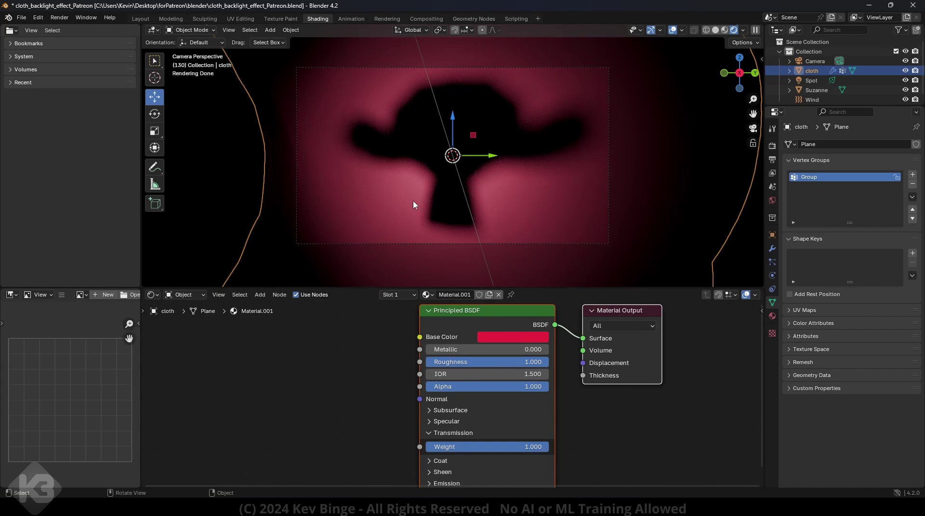
shift+scroll(414, 415, down, 3)
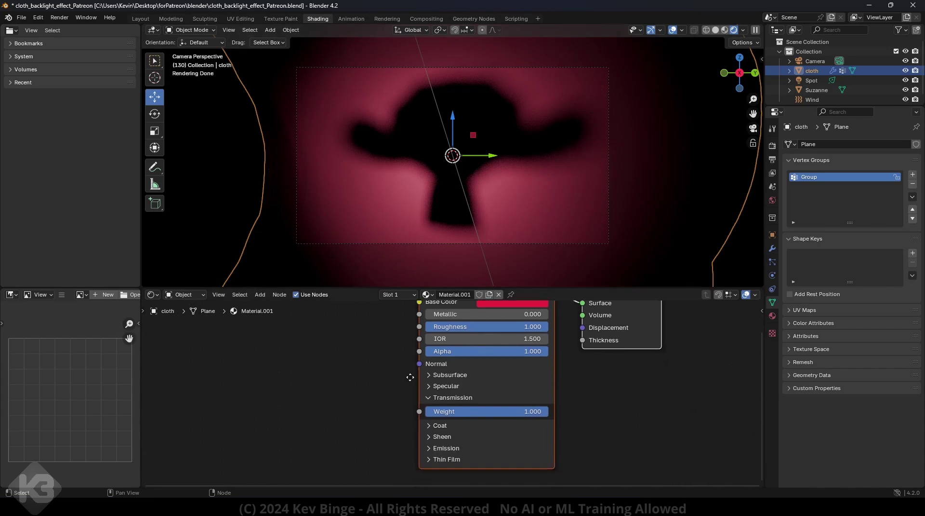
key(space)
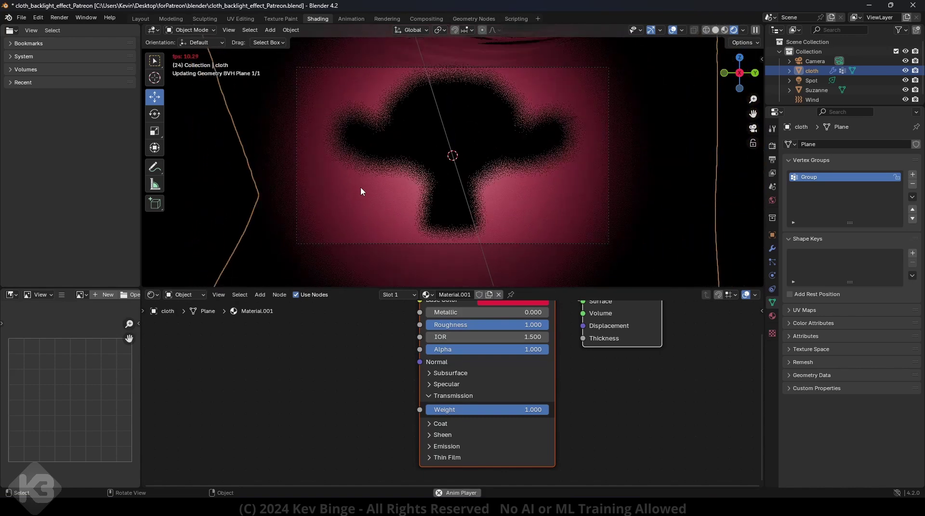
key(space)
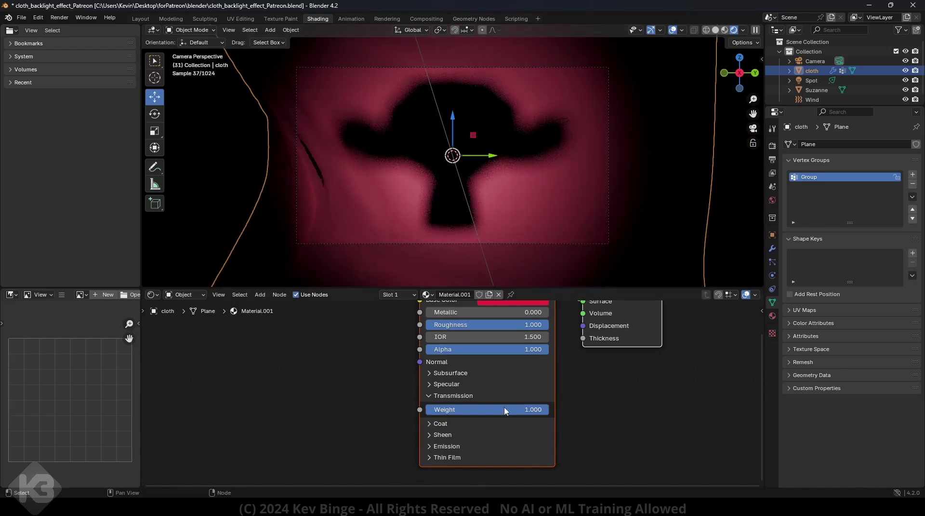
Step: Set the cloth material's sheen weight to 1.000 and sheen roughness to about 0.132, and preview the result in playback
click(441, 435)
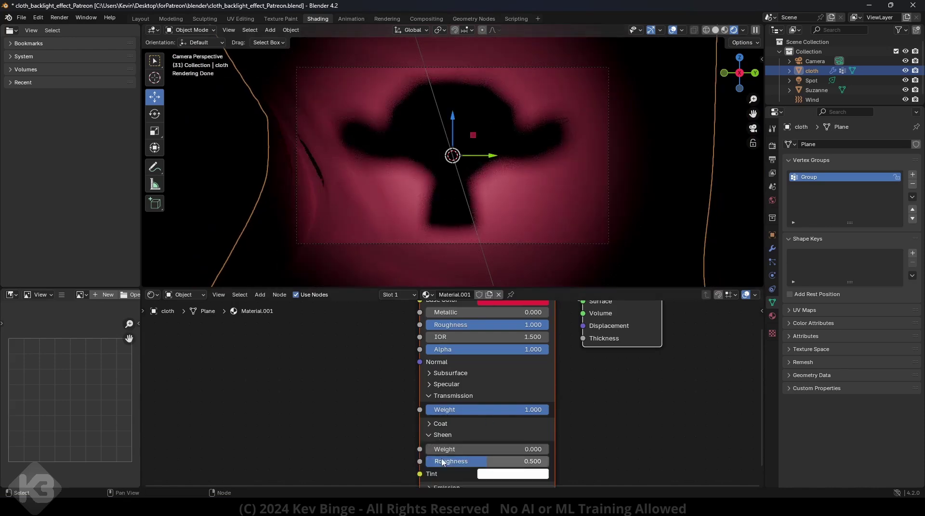
drag(442, 449, 549, 449)
drag(487, 461, 442, 460)
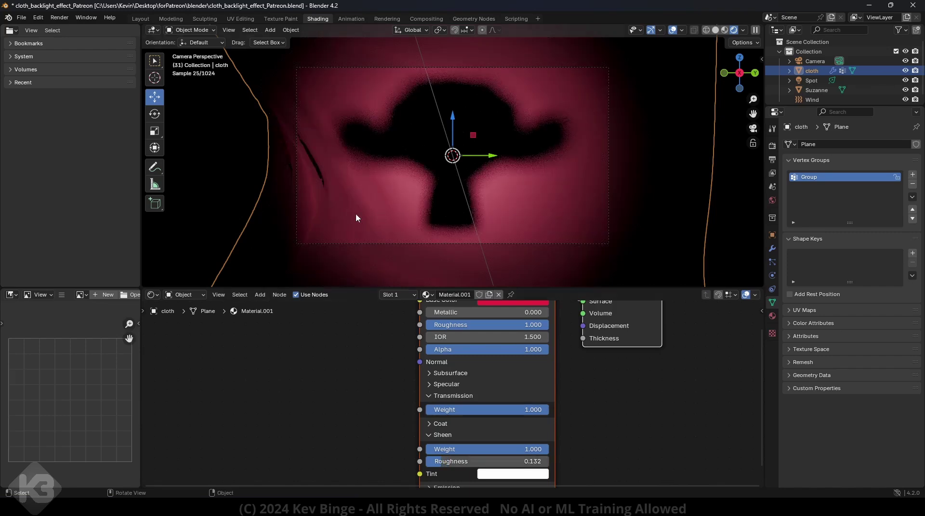
key(space)
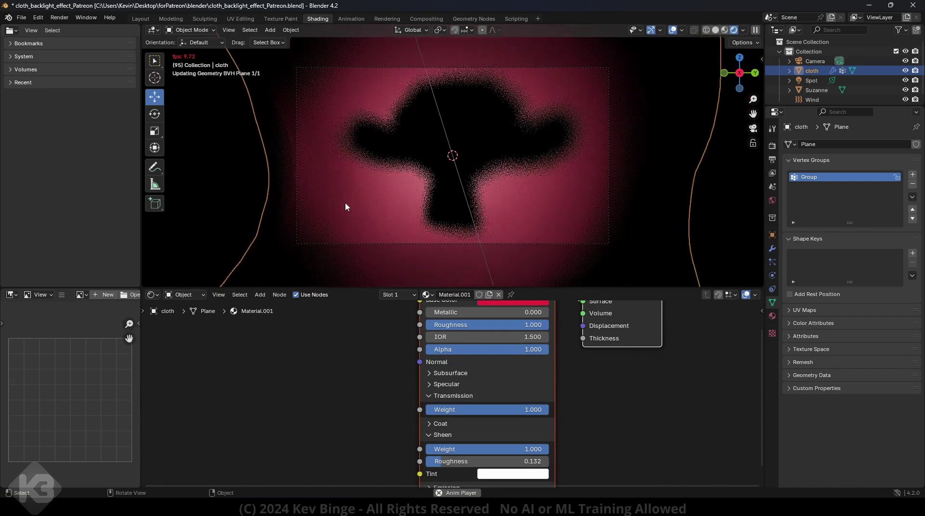
key(space)
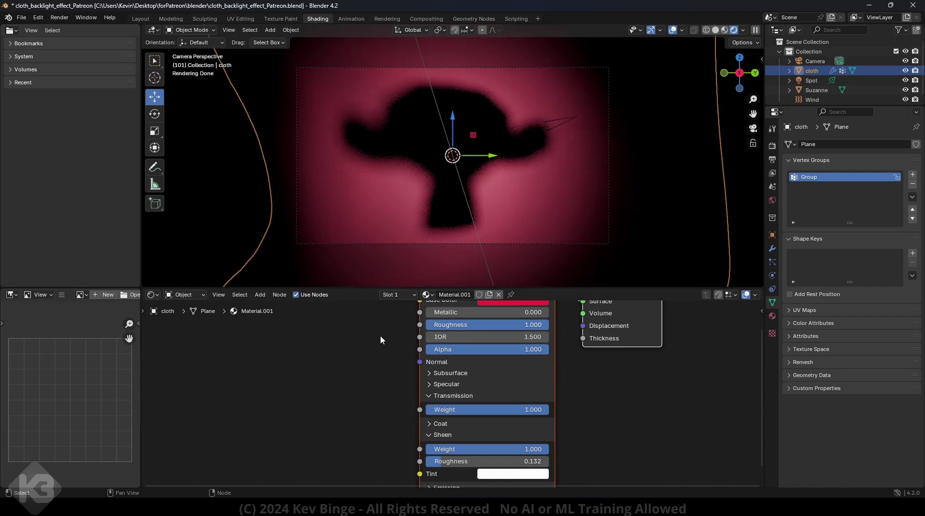
Step: Lower the cloth material's main roughness to about 0.750 and play the animation to check the light through the folds
middle_drag(380, 335, 388, 351)
mouse_move(541, 344)
mouse_down()
mouse_move(501, 344)
mouse_move(526, 343)
mouse_up()
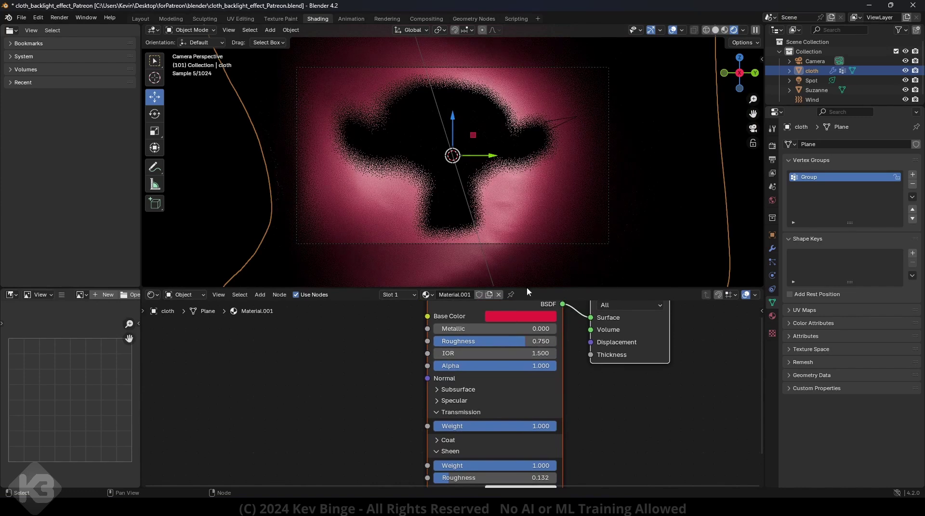
key(space)
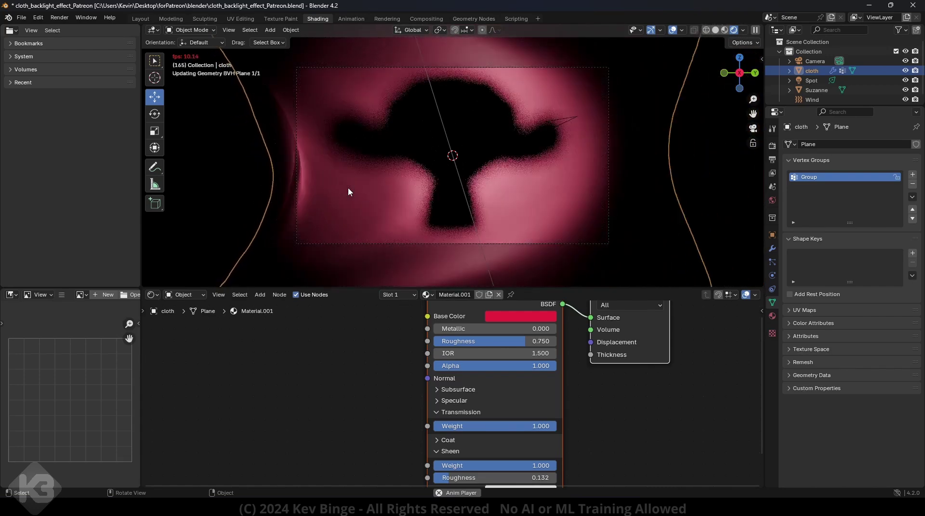
key(space)
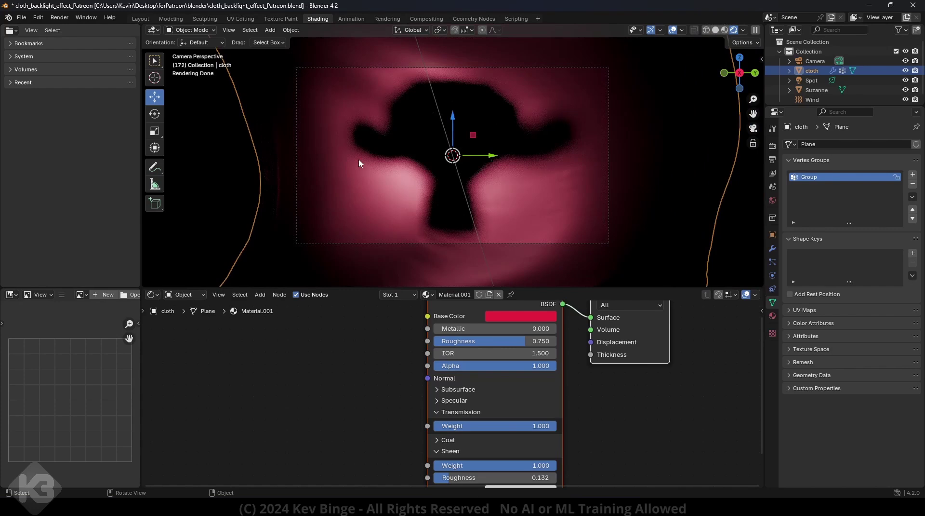
Step: Leave the camera view and add an area light to the scene
middle_drag(359, 159, 384, 172)
scroll(383, 171, down, 9)
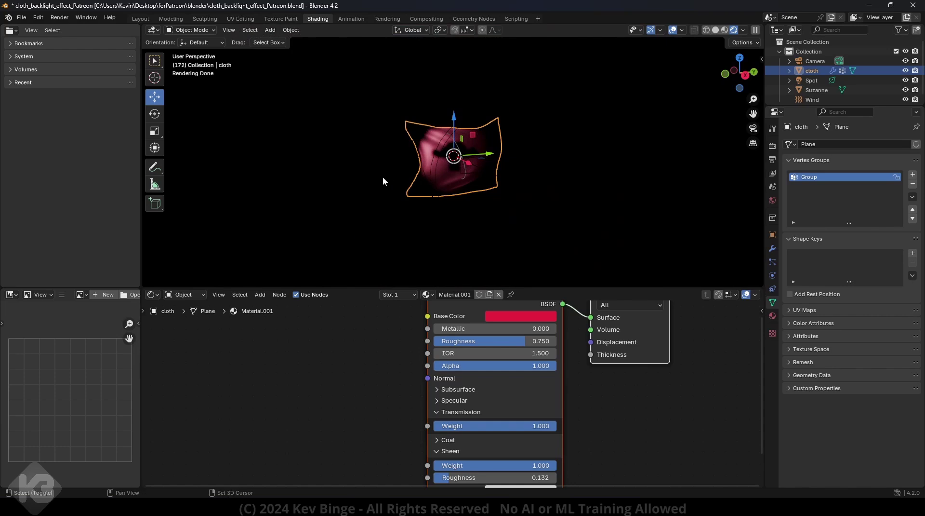
key(shift+a)
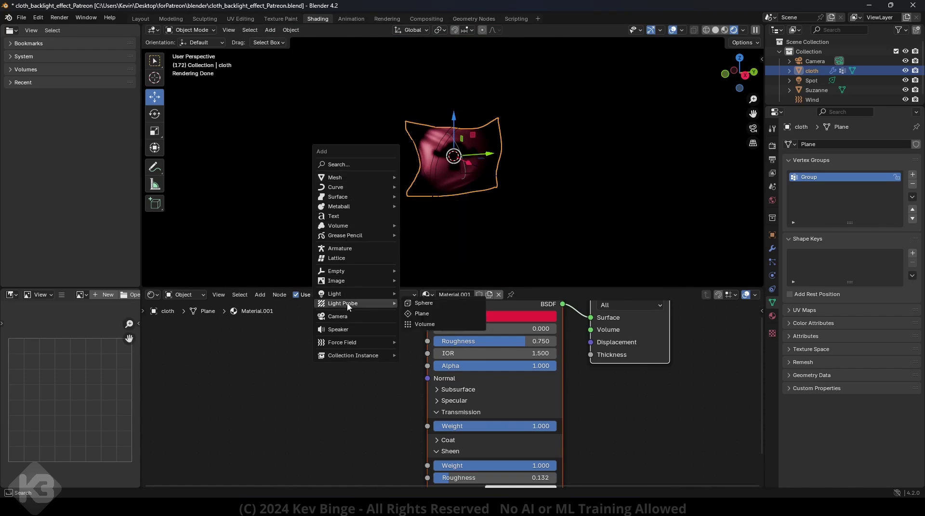
mouse_move(352, 298)
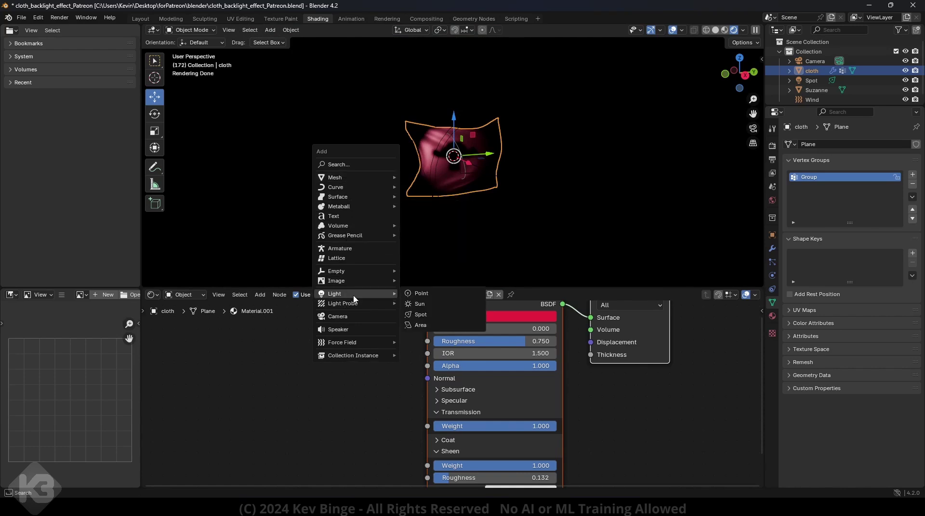
click(422, 325)
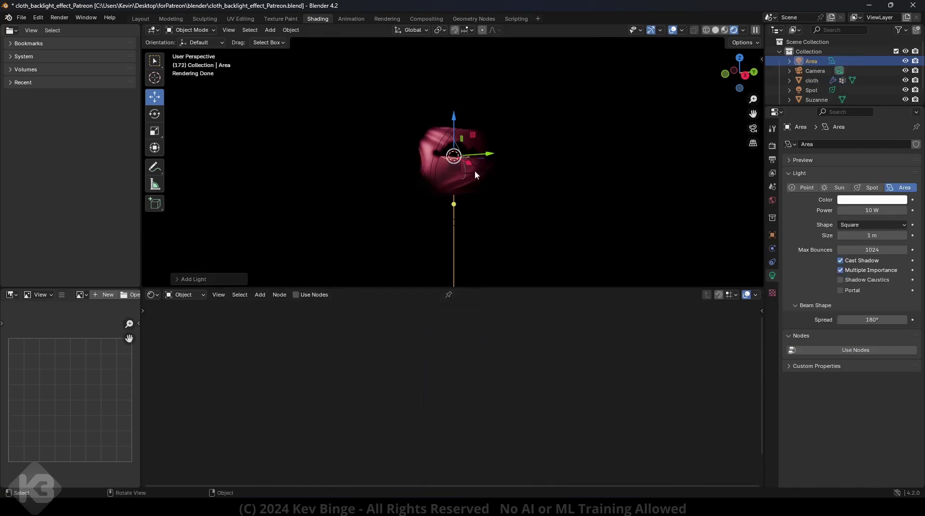
key(space)
click(449, 212)
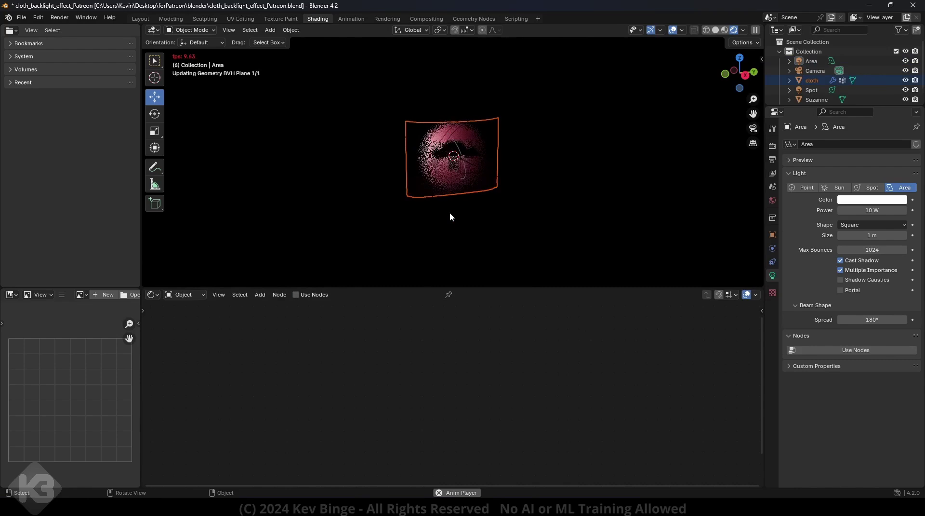
key(space)
drag(474, 168, 482, 171)
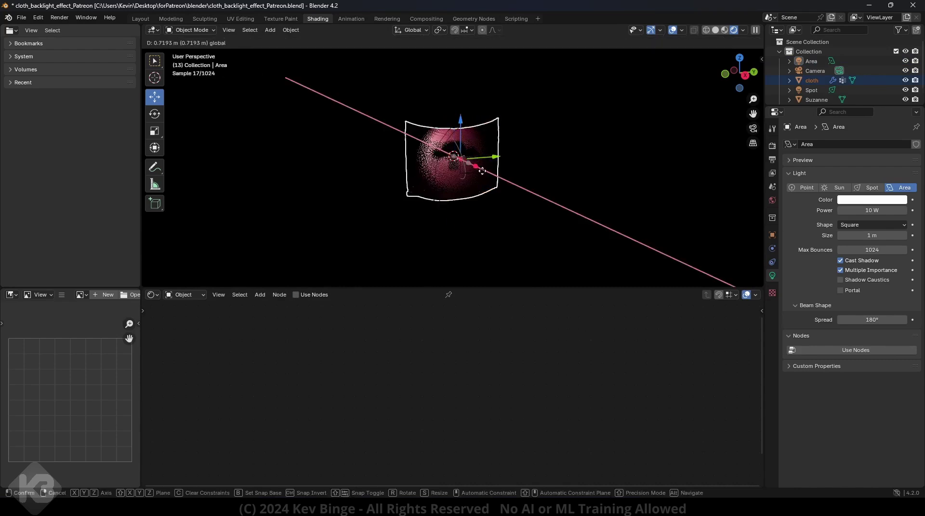
click(482, 170)
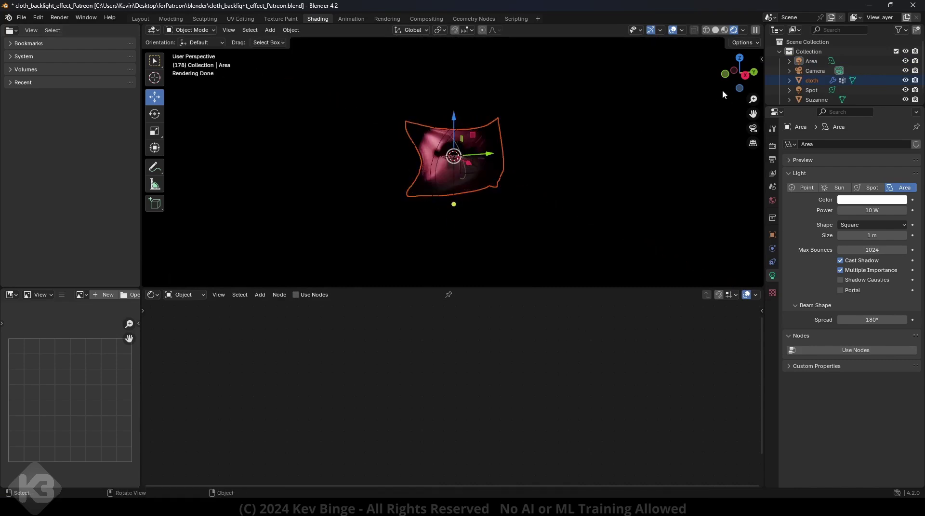
scroll(825, 102, down, 1)
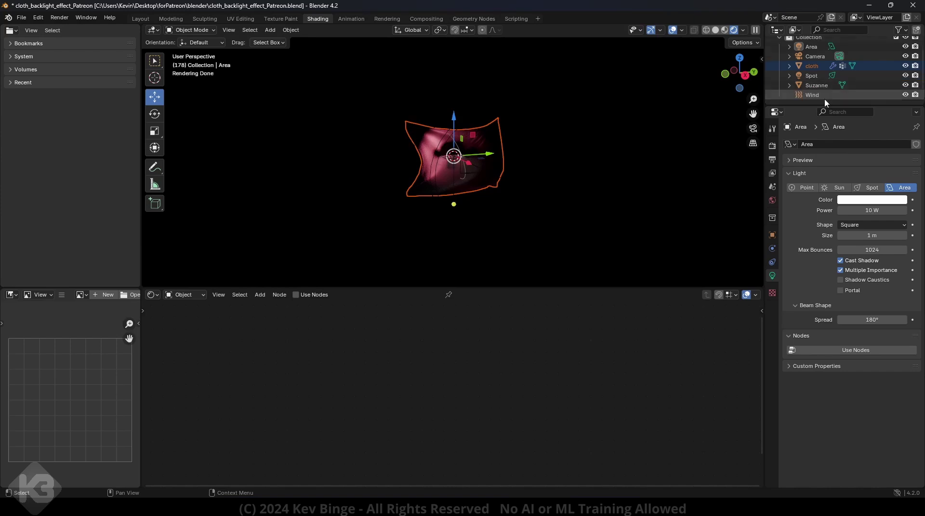
scroll(822, 90, up, 1)
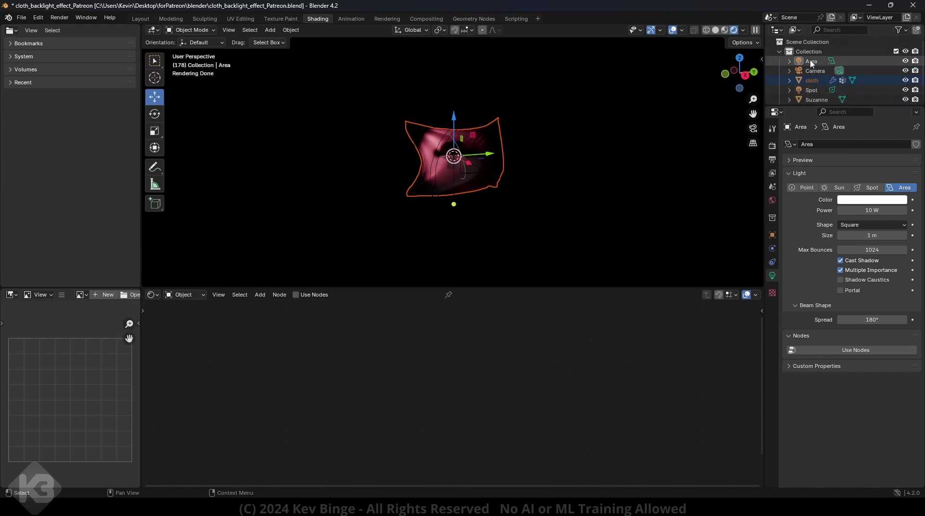
Step: Move the area light along Y to one side of the cloth and rotate it to face the cloth
click(811, 61)
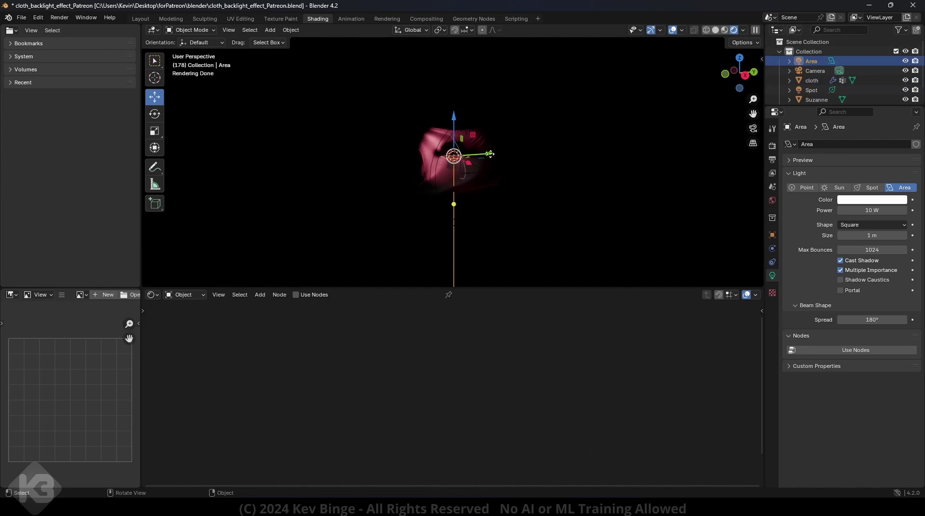
drag(490, 154, 421, 157)
click(155, 114)
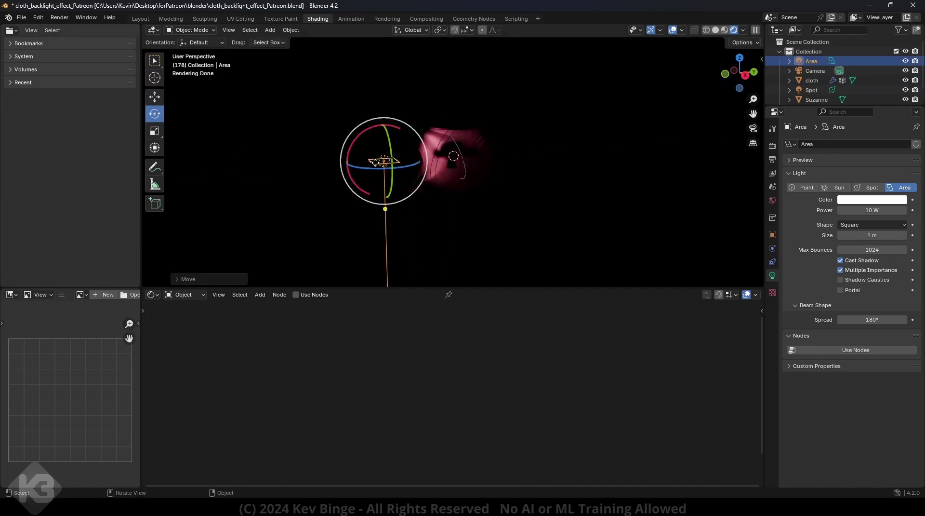
drag(362, 135, 378, 214)
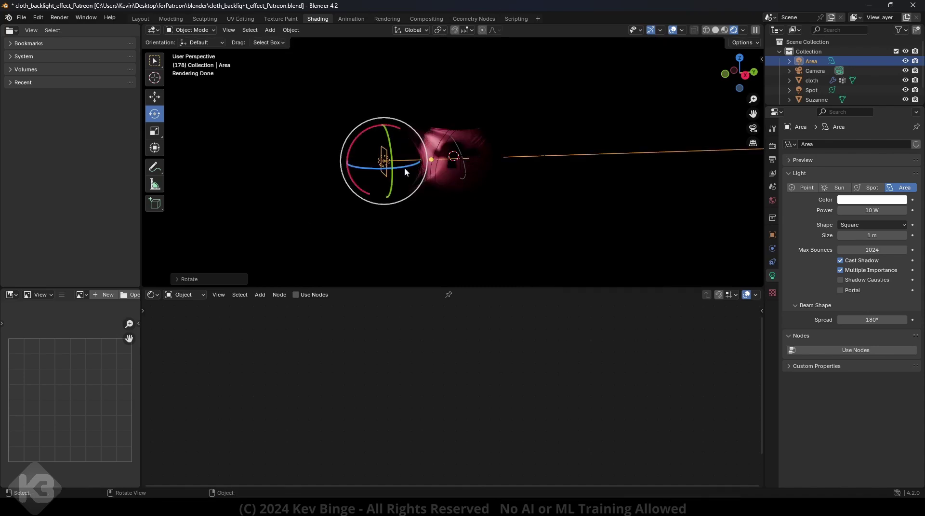
drag(405, 172, 434, 154)
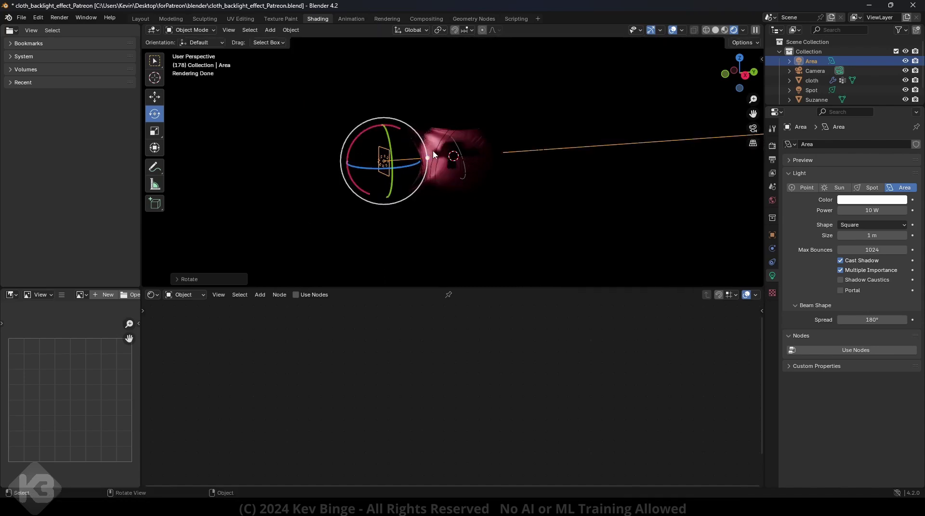
Step: Move the area light along X toward the camera side so it sits in front of the cloth
middle_drag(444, 109, 368, 130)
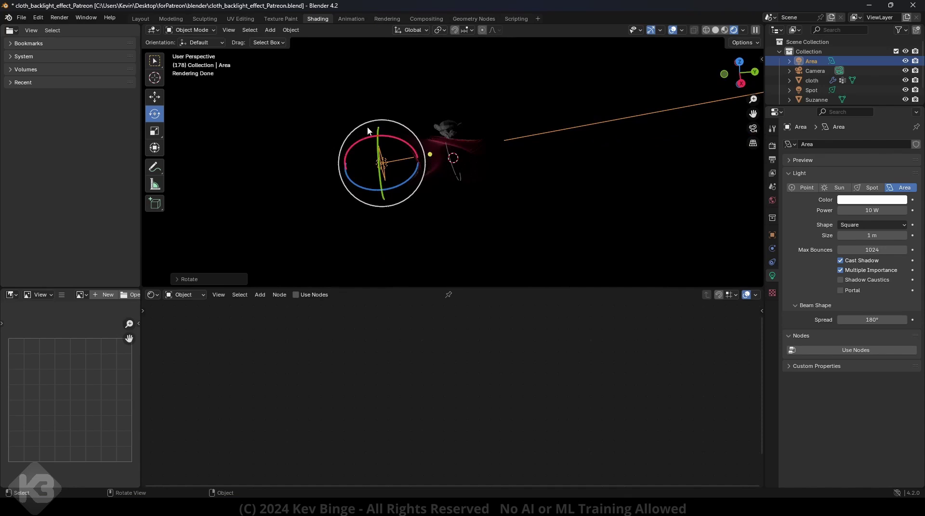
click(155, 97)
drag(382, 194, 382, 205)
scroll(437, 153, up, 6)
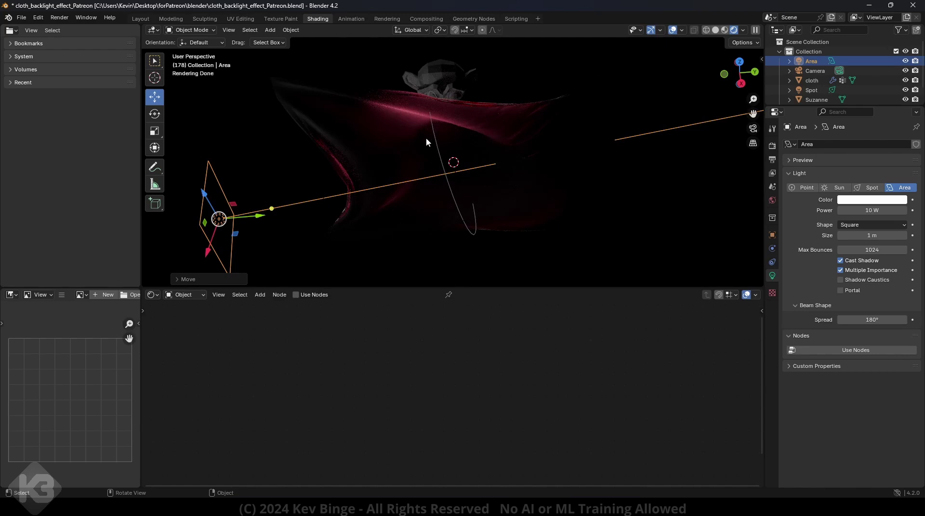
scroll(426, 137, down, 2)
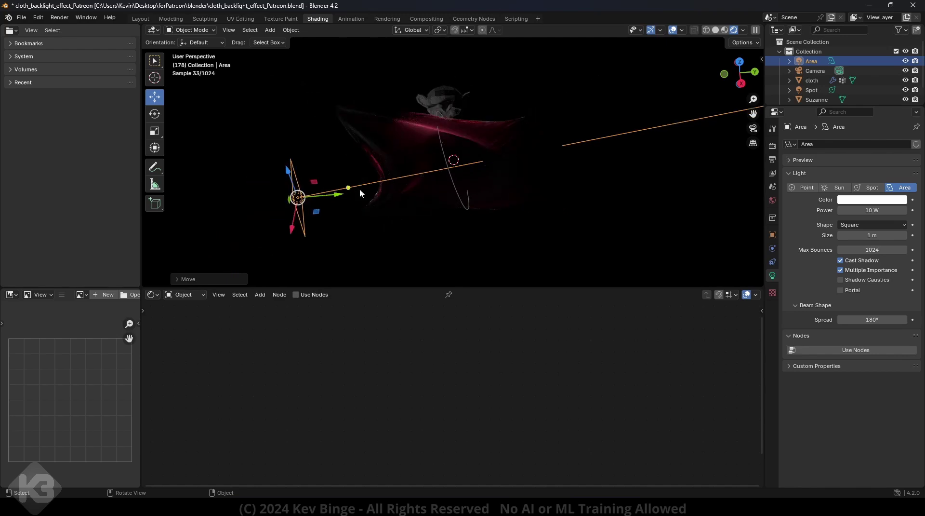
Step: Set the area light's power to 150 W and check its effect on the cloth through the camera
click(870, 210)
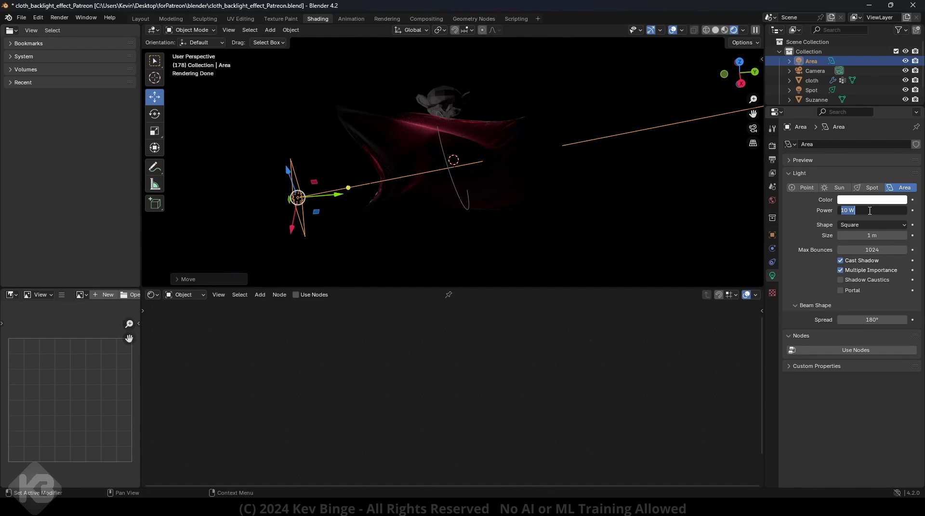
text(150)
key(Return)
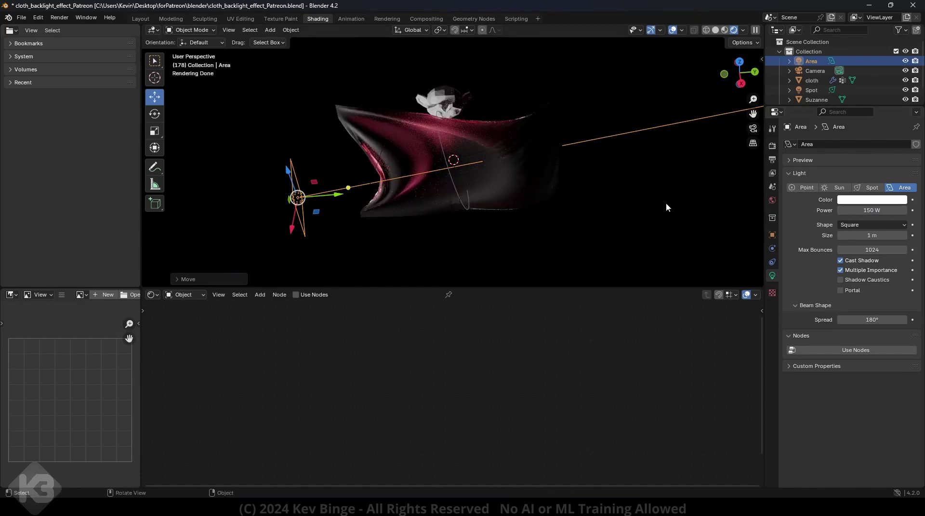
key(KP_0)
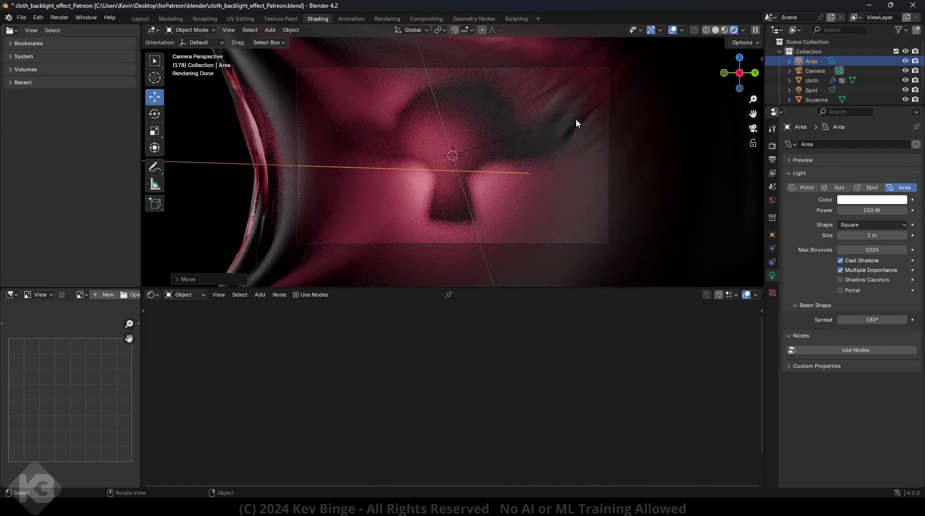
Step: Change the area light's color to bright turquoise and play the animation to check the colored light on the cloth
click(870, 200)
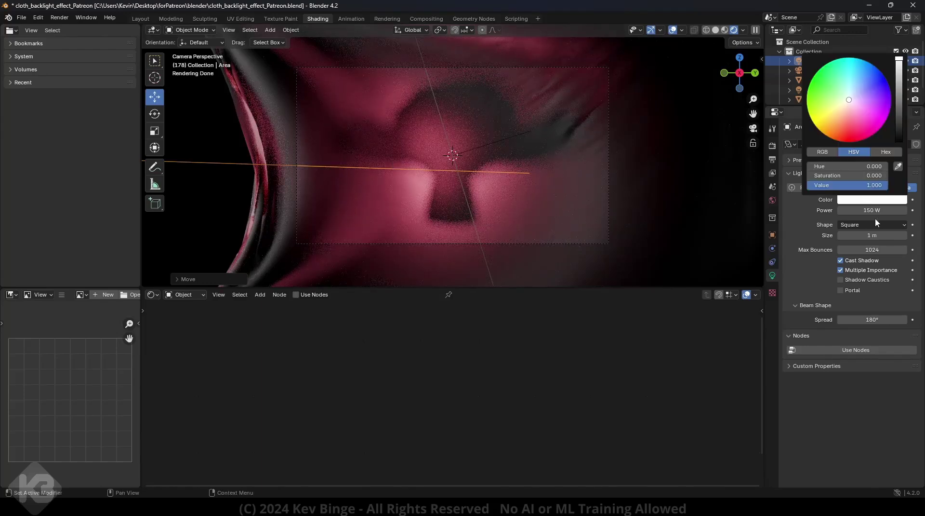
click(874, 129)
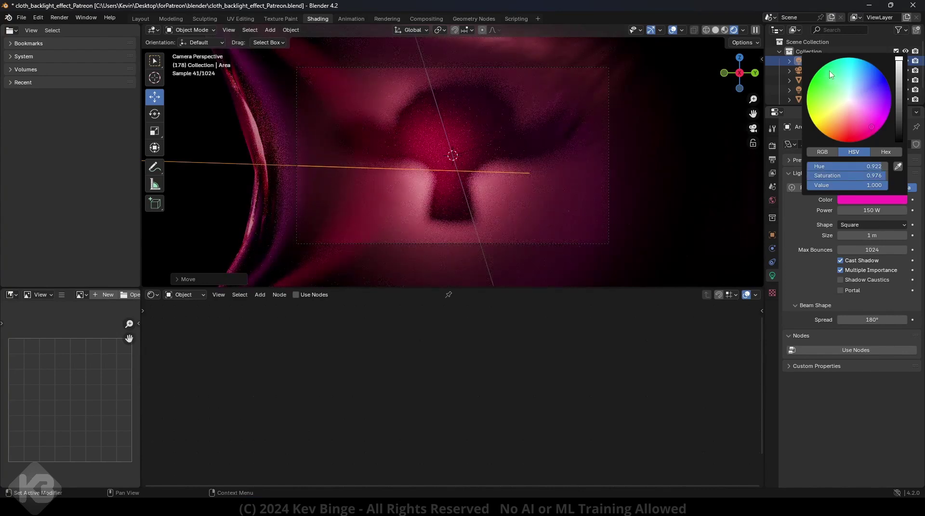
drag(830, 71, 847, 66)
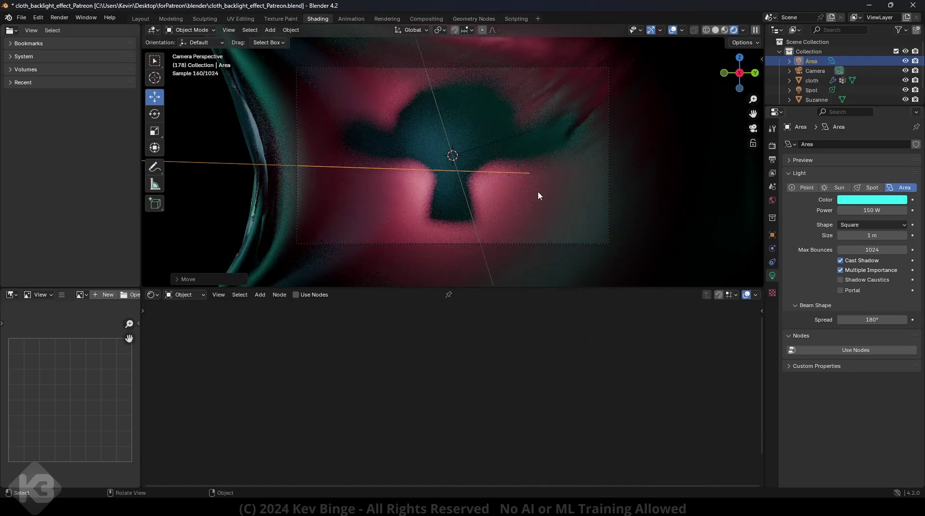
key(space)
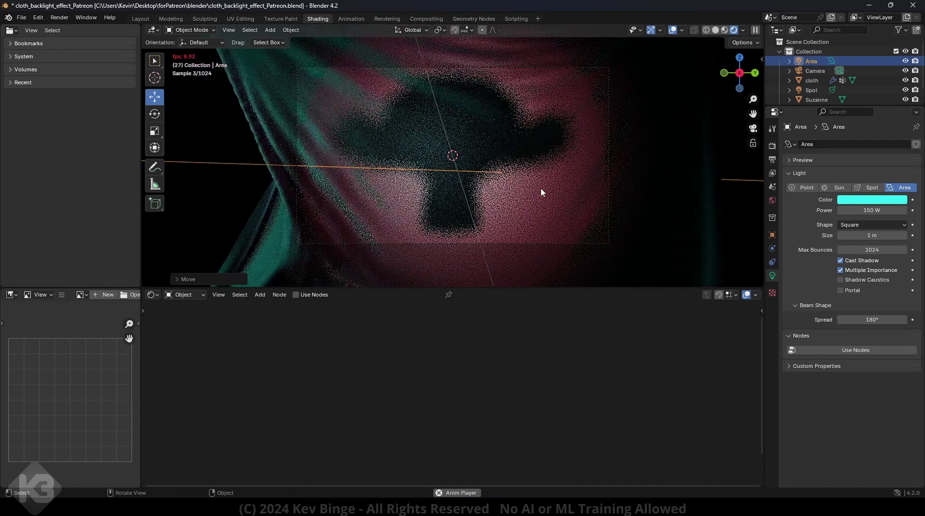
key(space)
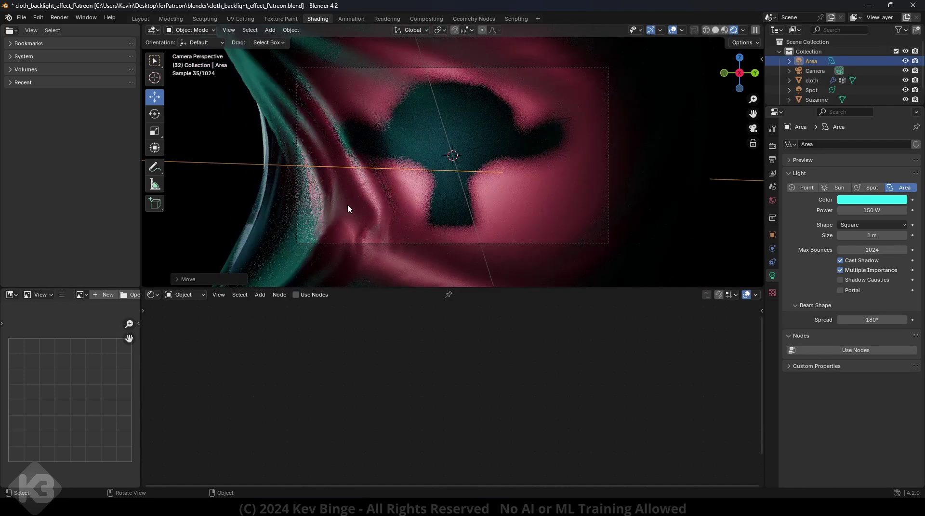
key(space)
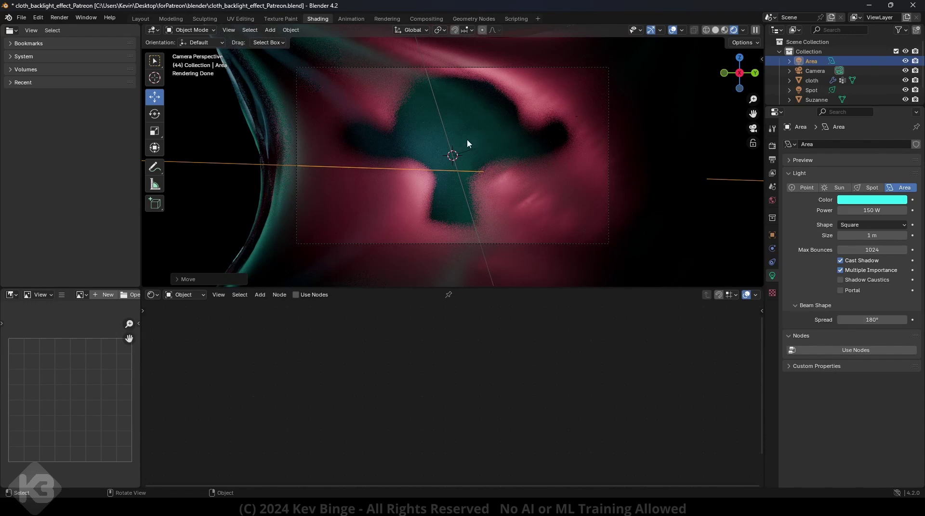
Step: Set the spot light's power to 500 W, spot size to 18.6°, blend to 1.000 and radius to 0.26 m
click(812, 90)
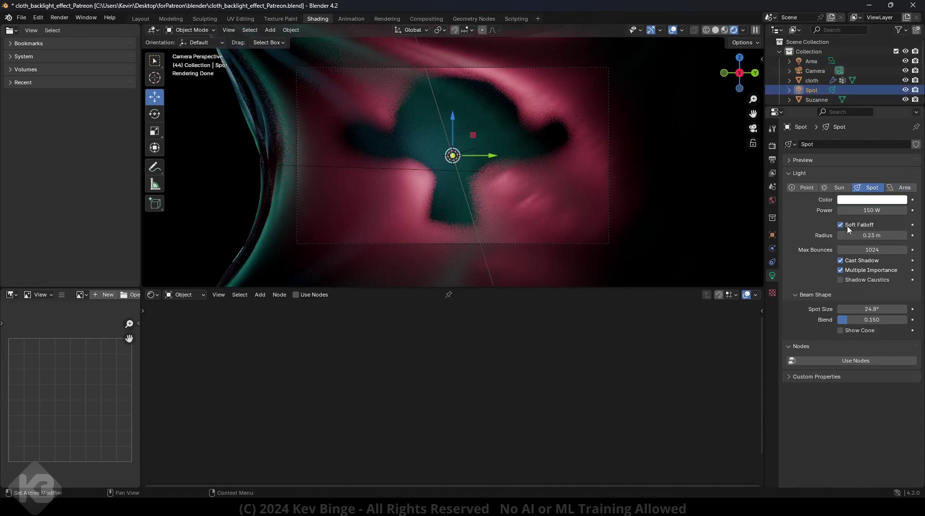
double_click(867, 210)
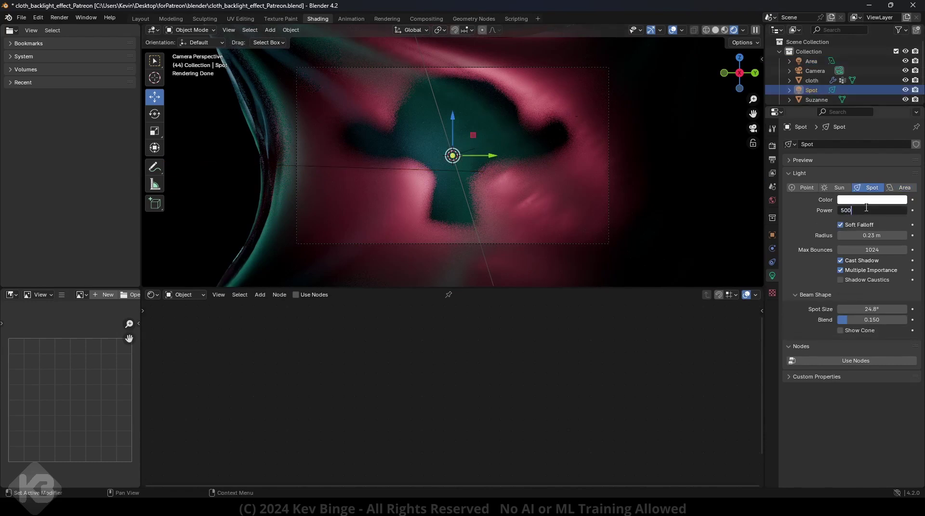
key(Return)
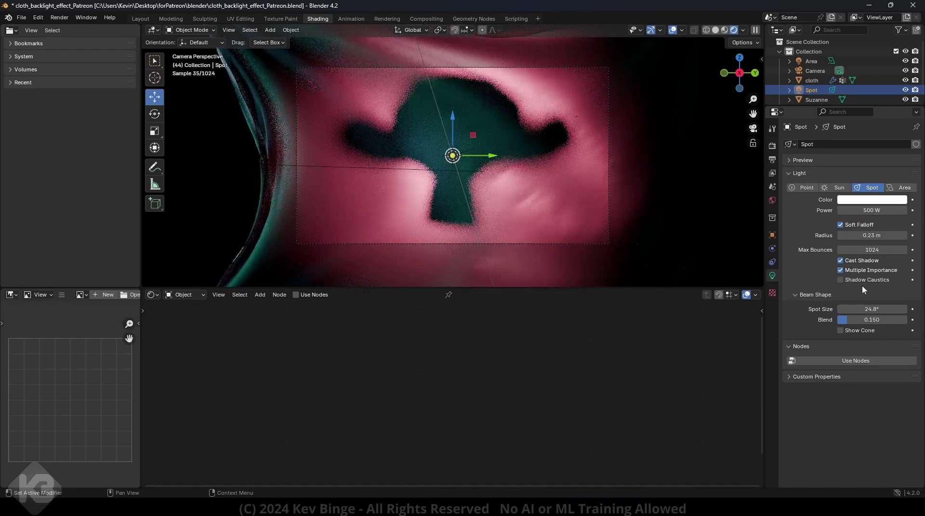
mouse_move(872, 309)
mouse_down()
mouse_move(831, 309)
mouse_move(908, 319)
mouse_move(905, 309)
mouse_move(887, 309)
mouse_up()
mouse_move(870, 236)
mouse_down()
mouse_move(884, 236)
mouse_move(864, 235)
mouse_move(873, 235)
mouse_up()
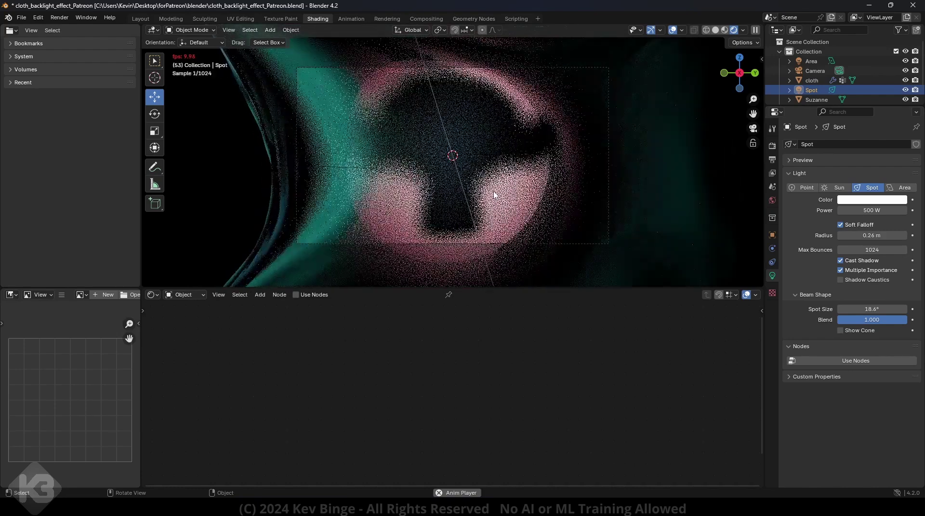
Step: Play back parts of the animation to review the narrower spotlight, and save the file
key(space)
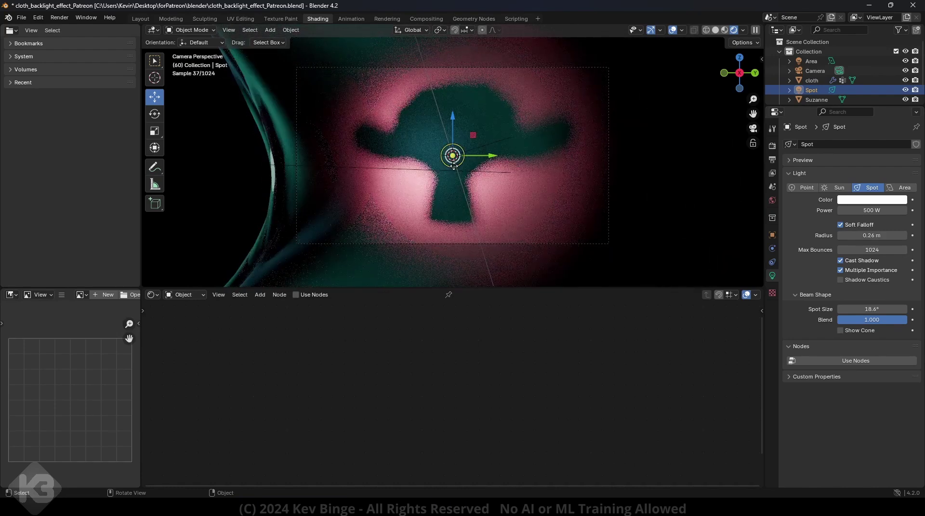
key(space)
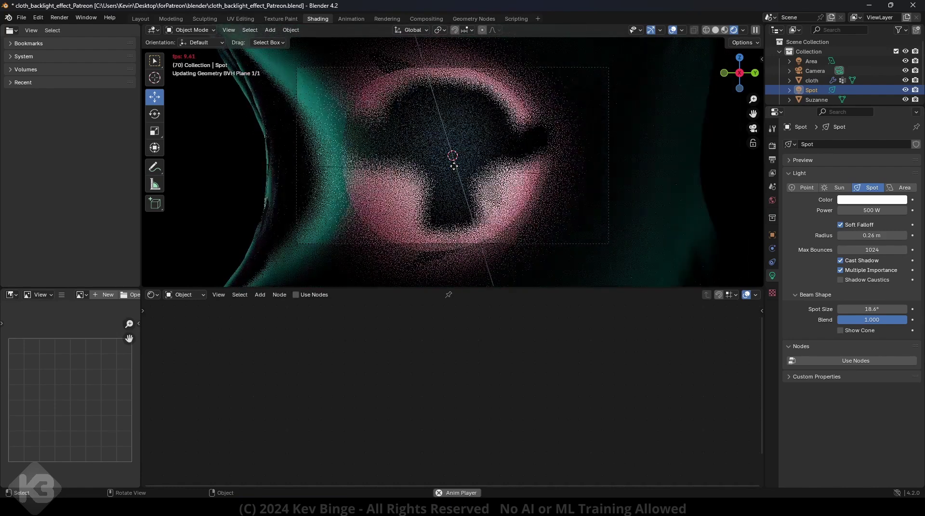
key(space)
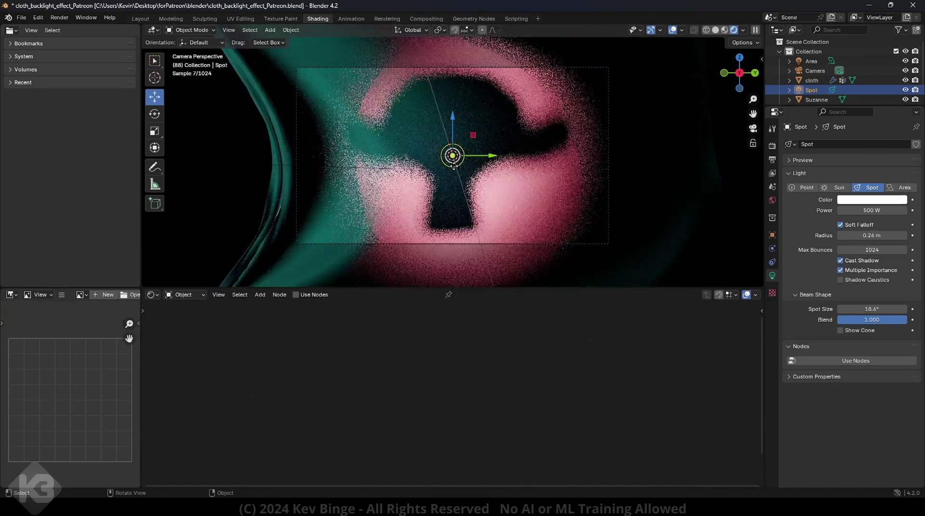
key(ctrl+s)
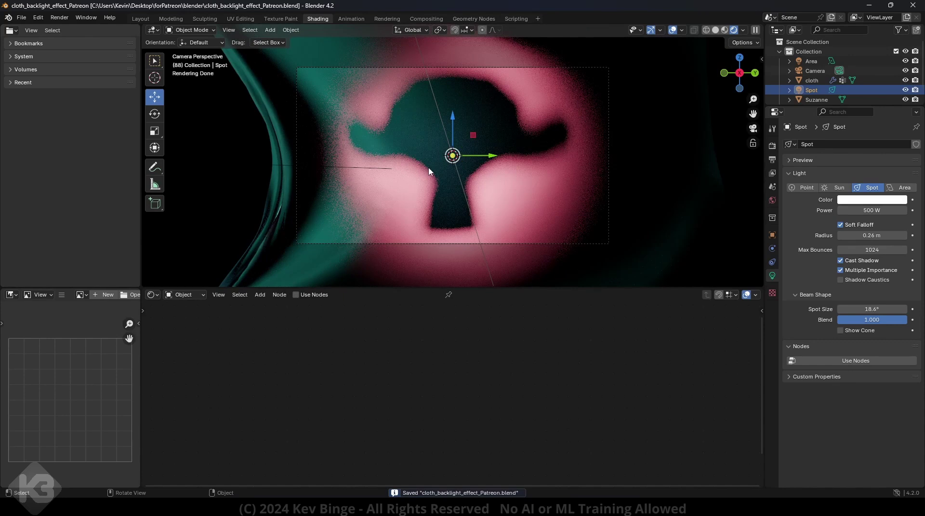
Step: Try several tints for the spot light behind the cloth and settle on a light pink color
click(377, 206)
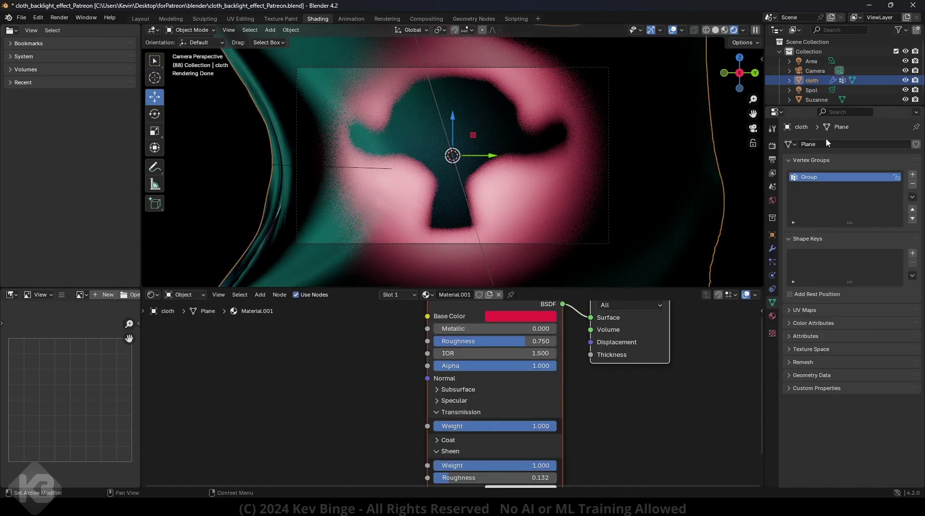
click(812, 90)
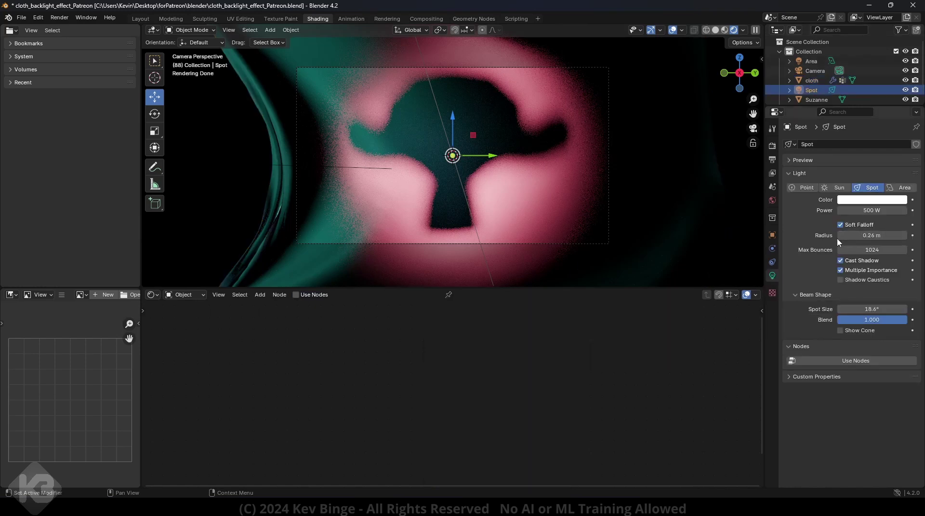
click(870, 201)
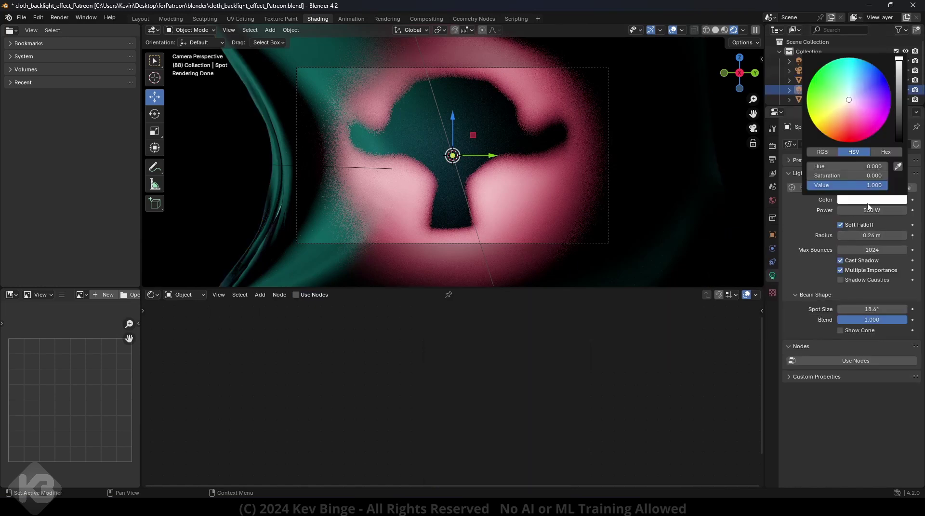
click(848, 114)
drag(848, 114, 840, 129)
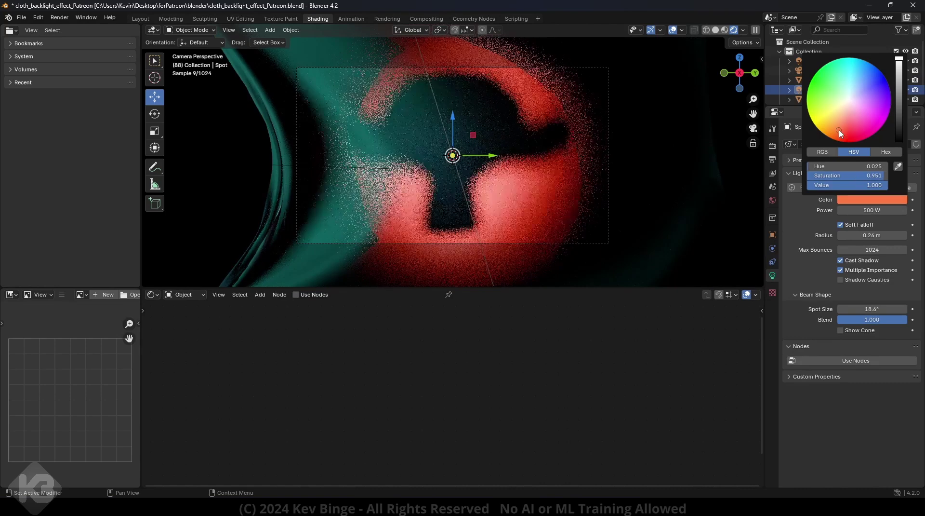
click(842, 121)
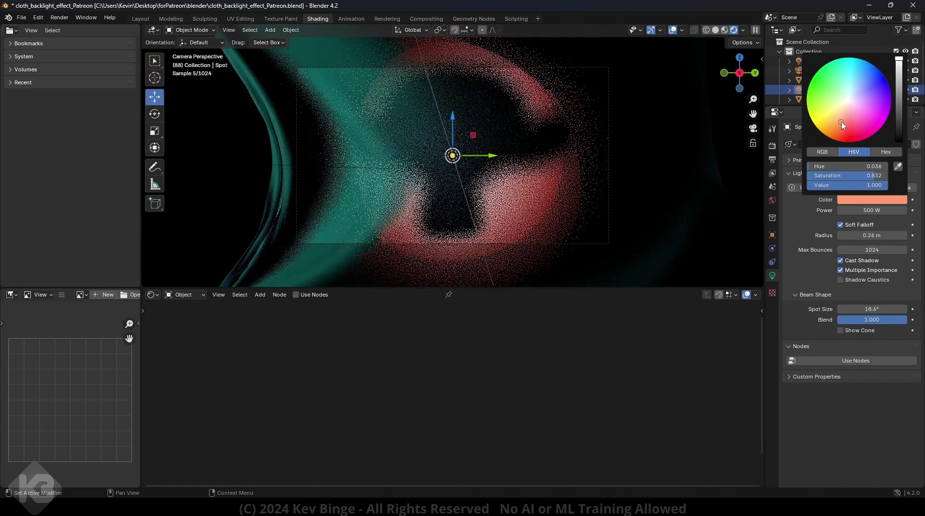
click(840, 95)
click(863, 98)
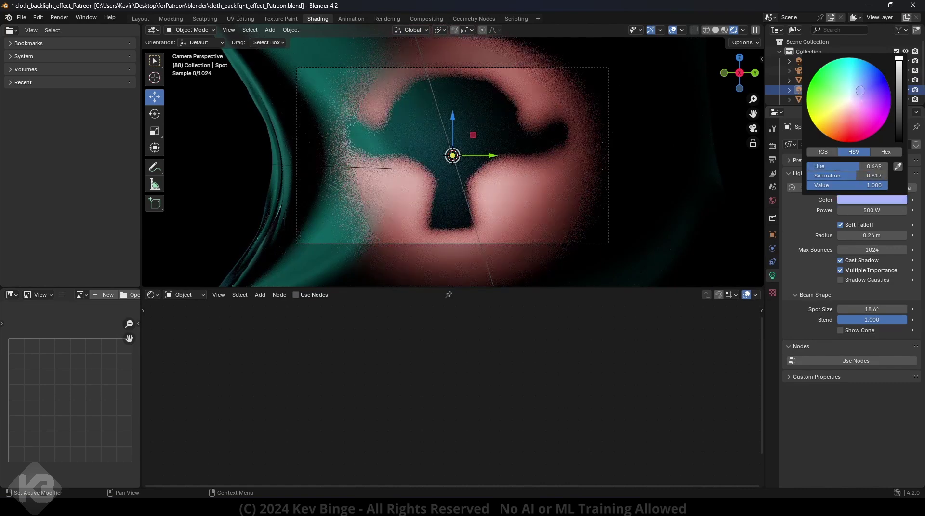
click(856, 115)
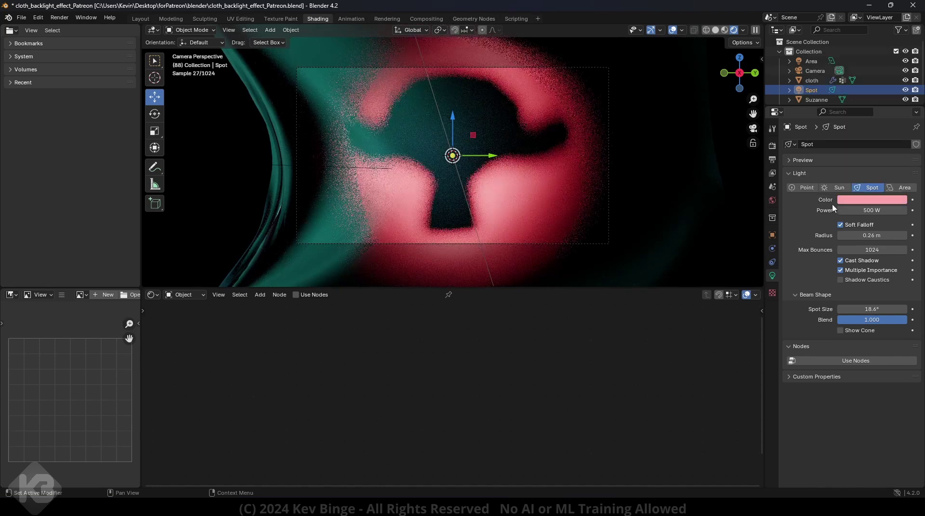
Step: Set the spot light's power to 150 W and play the animation to check the dimmer backlight
click(867, 210)
text(150)
key(Return)
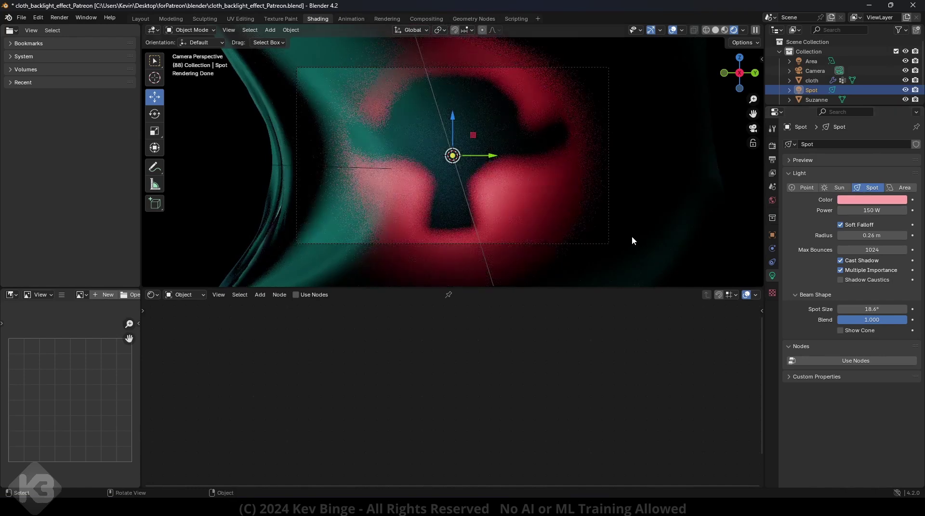
key(space)
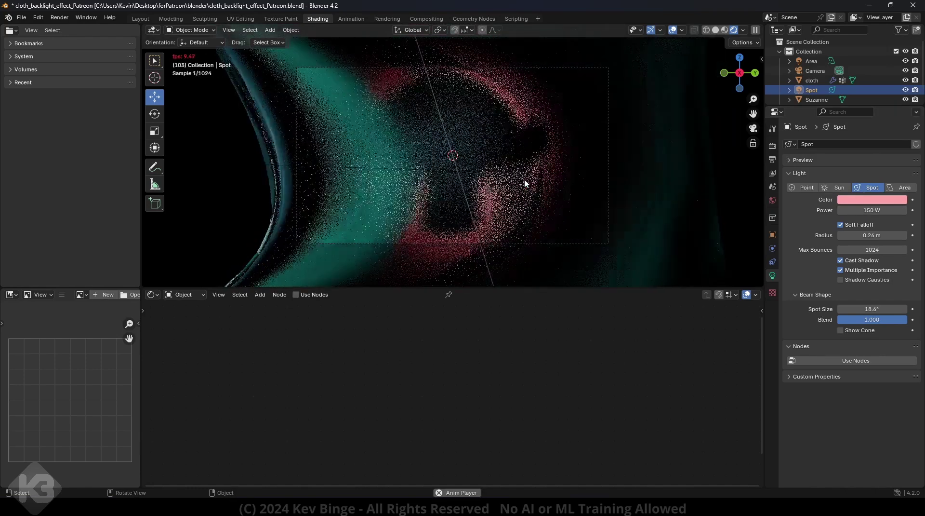
key(space)
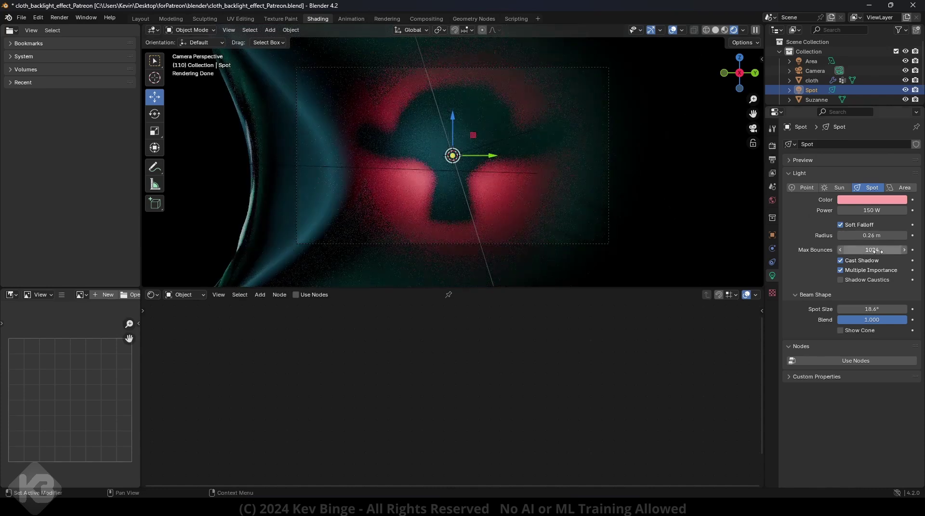
Step: Set the spot light's radius to 0.14 m and play the animation to check the silhouette's sharpness
drag(877, 235, 868, 236)
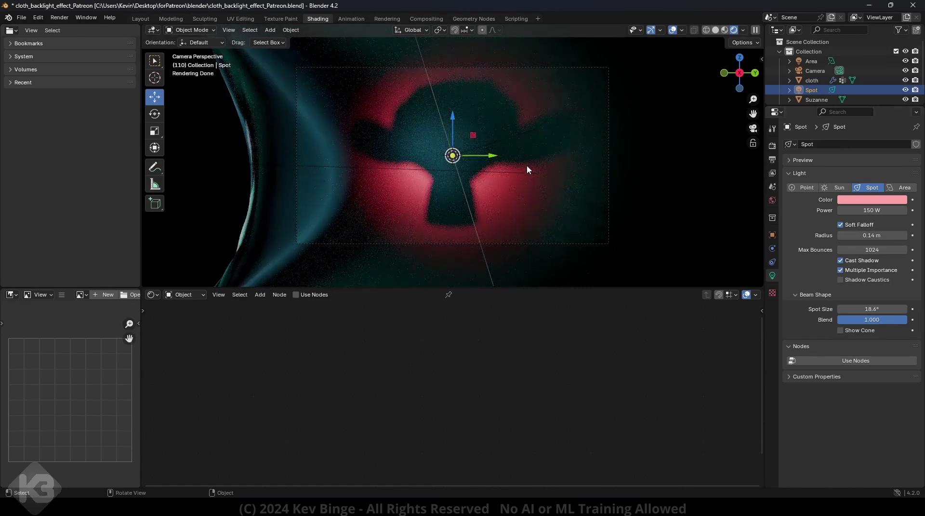
key(space)
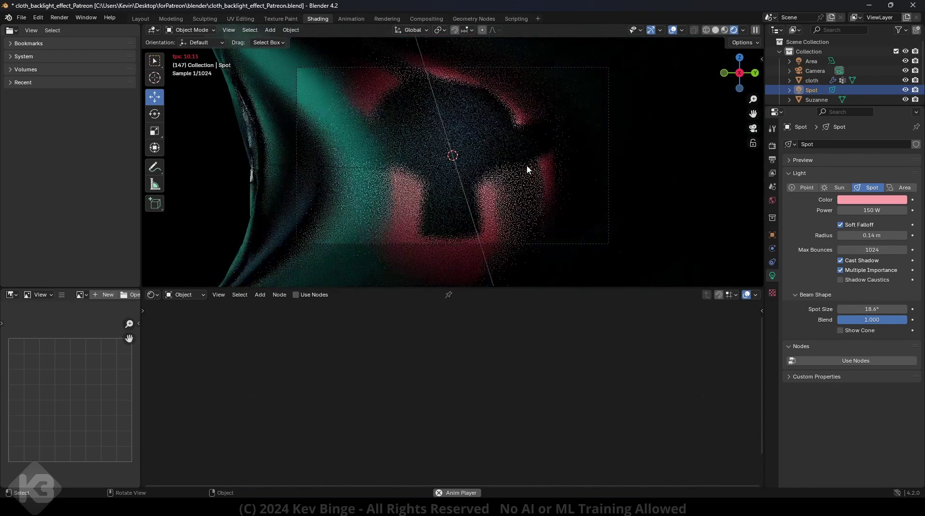
key(space)
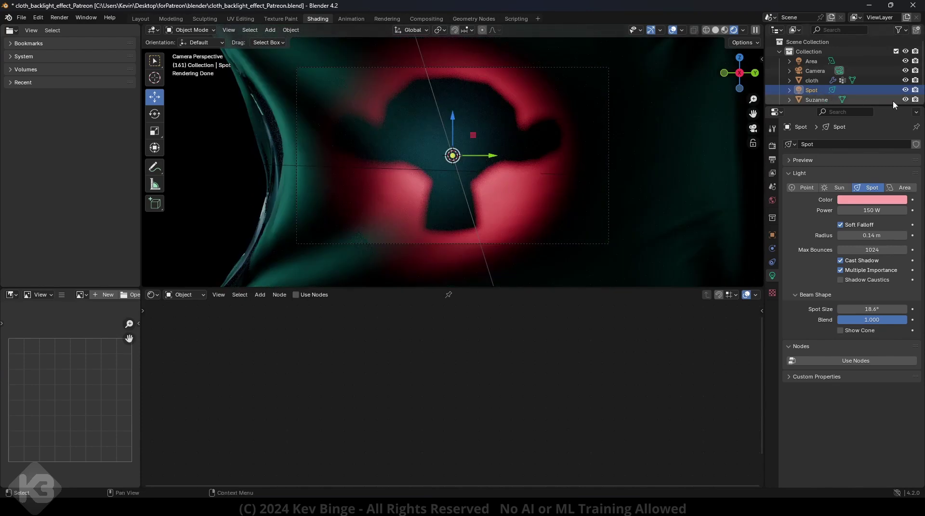
Step: Hide Suzanne in the viewport and render, and import an FBX character figure into the scene
click(906, 99)
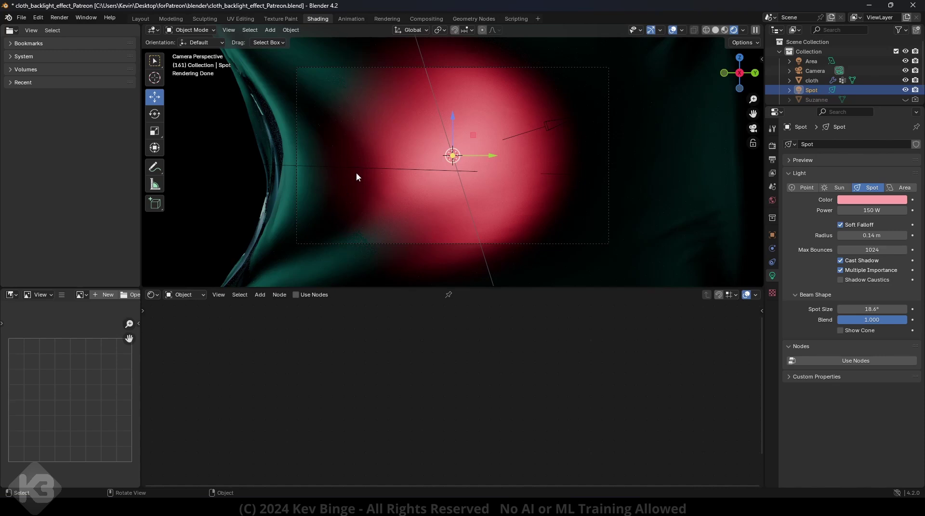
click(22, 17)
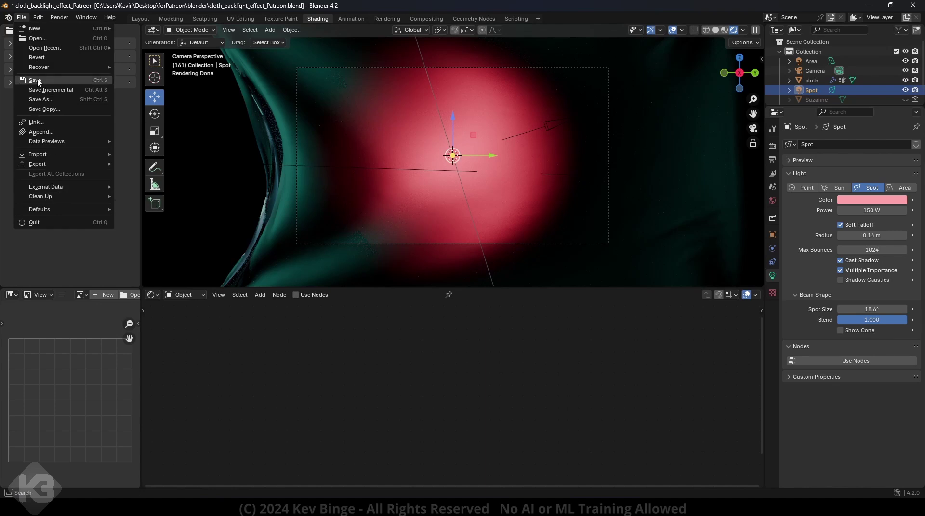
mouse_move(38, 69)
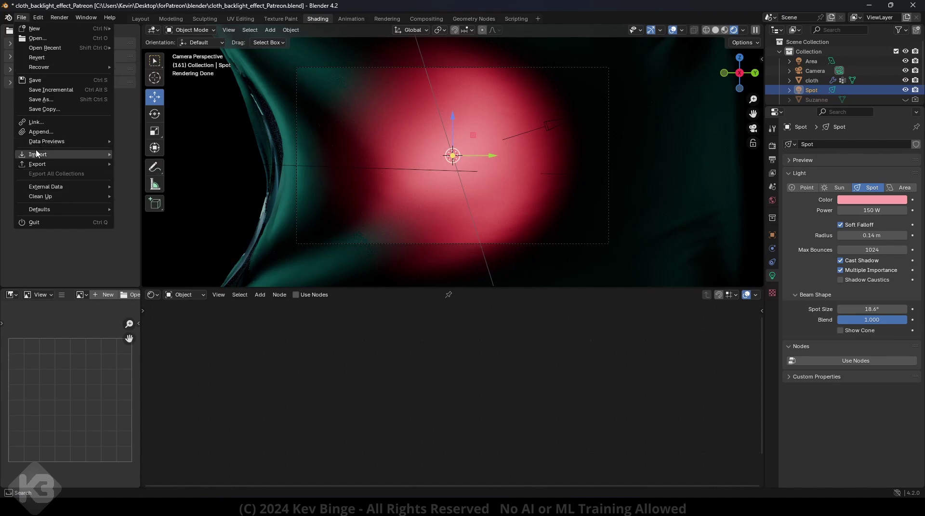
mouse_move(38, 157)
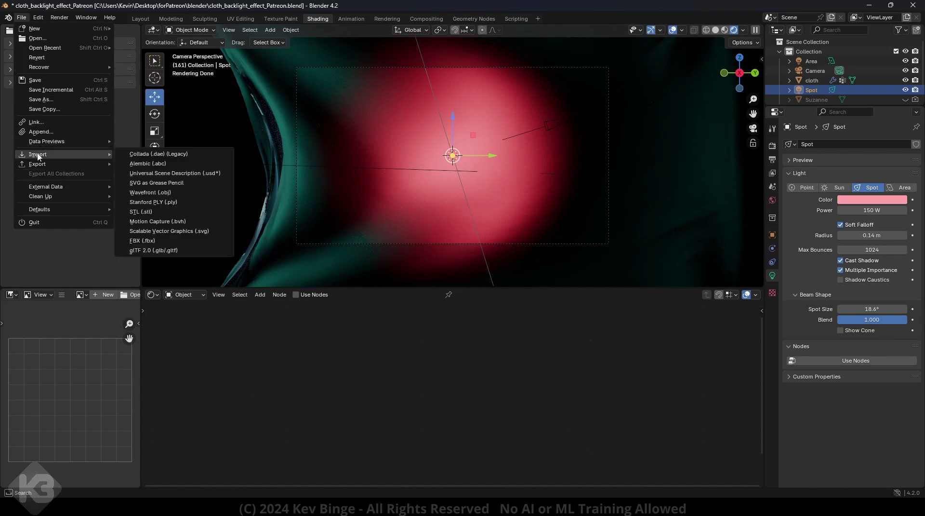
click(143, 241)
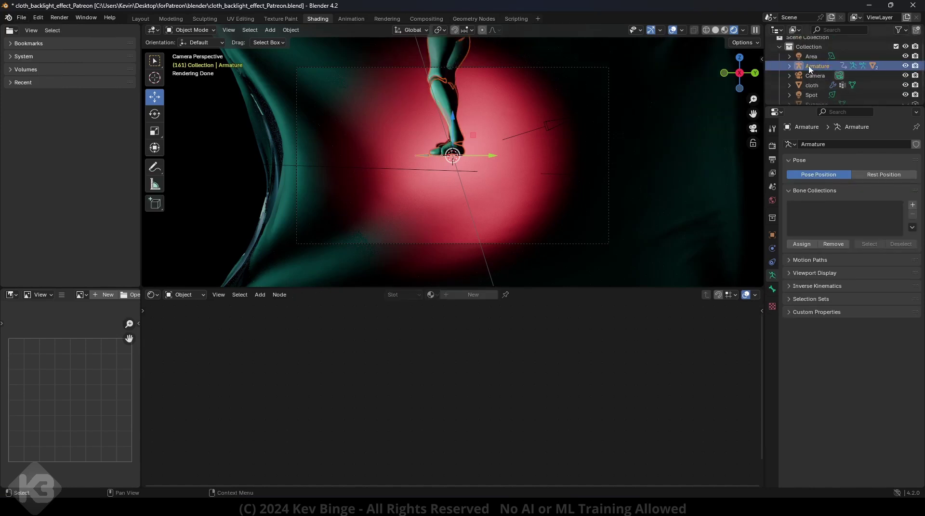
Step: View the scene from the side and move the imported armature along X until it stands behind the cloth
middle_drag(475, 138, 569, 140)
scroll(569, 140, down, 6)
scroll(568, 140, up, 3)
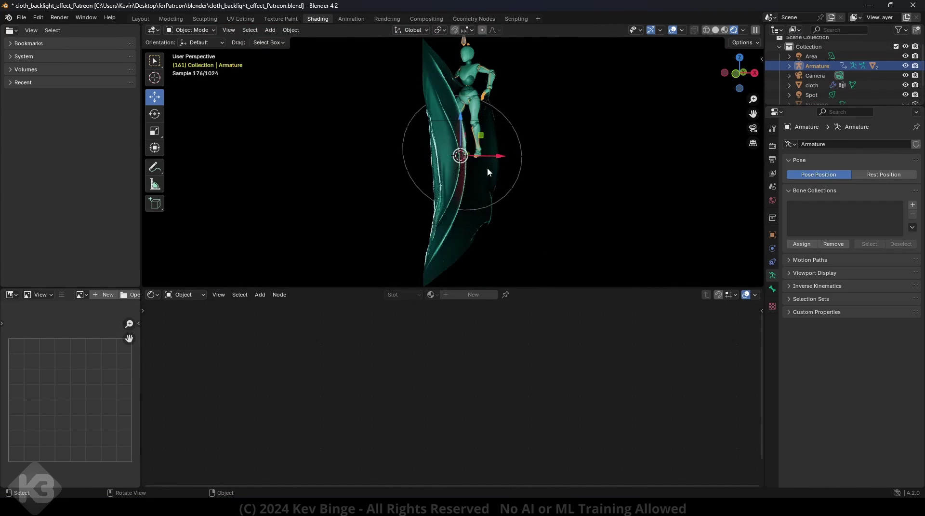
drag(501, 156, 443, 144)
Step: Rotate the armature around the global Z axis and return to the Move tool
click(155, 114)
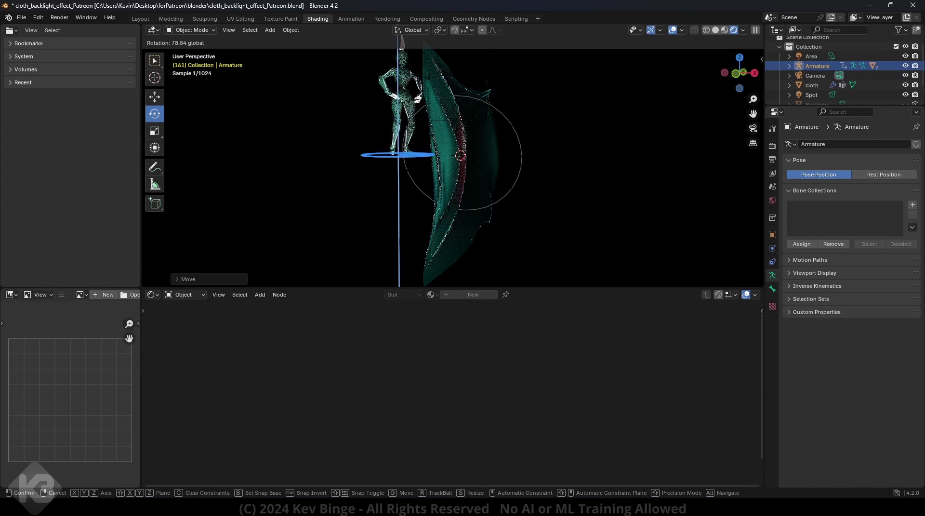
drag(411, 112, 334, 137)
click(159, 97)
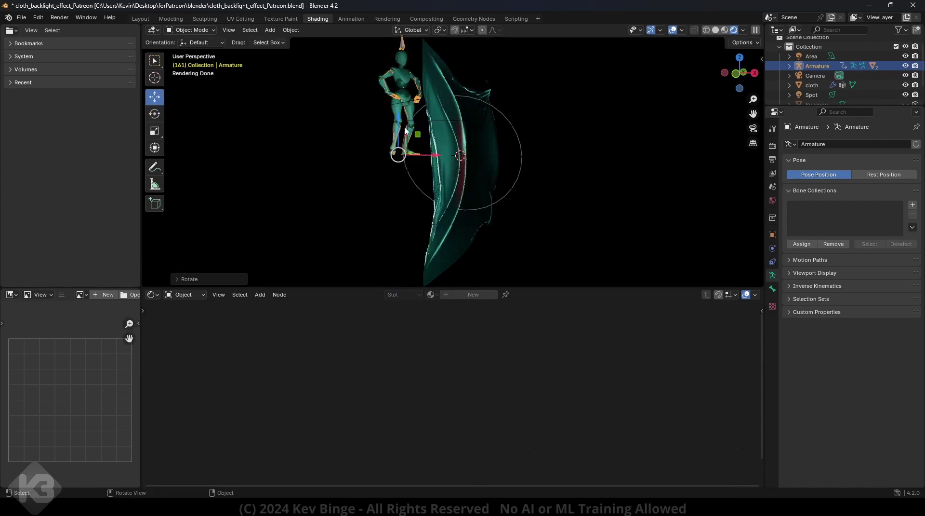
Step: Lower the armature along the global Z axis and move it along X closer to the back of the cloth
drag(400, 123, 399, 201)
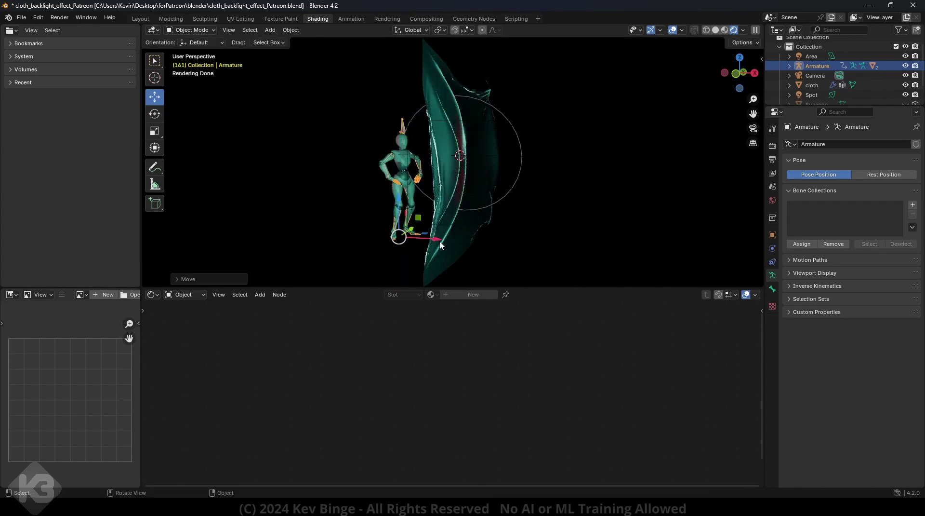
drag(440, 245, 461, 201)
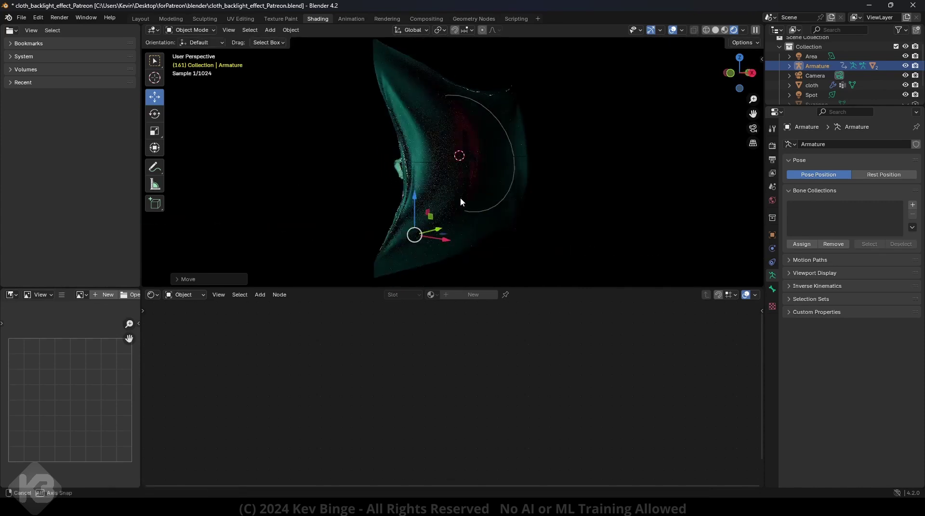
middle_drag(461, 201, 404, 198)
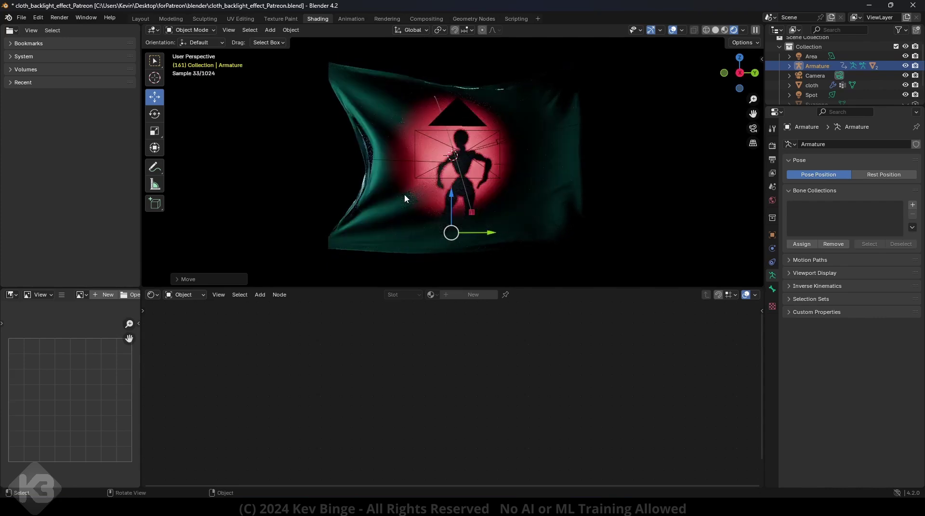
Step: Look through the camera and play the animation to check the figure's silhouette on the cloth
key(KP_0)
key(space)
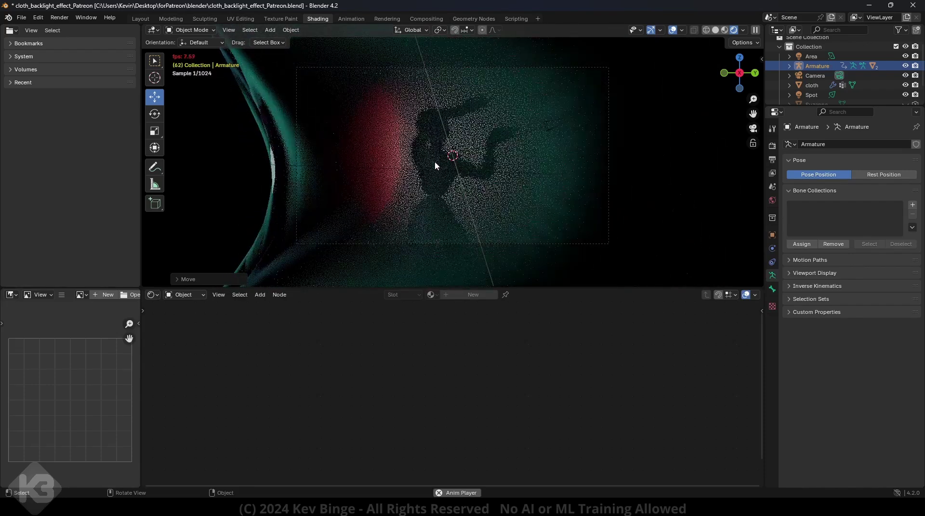
key(space)
scroll(437, 197, down, 3)
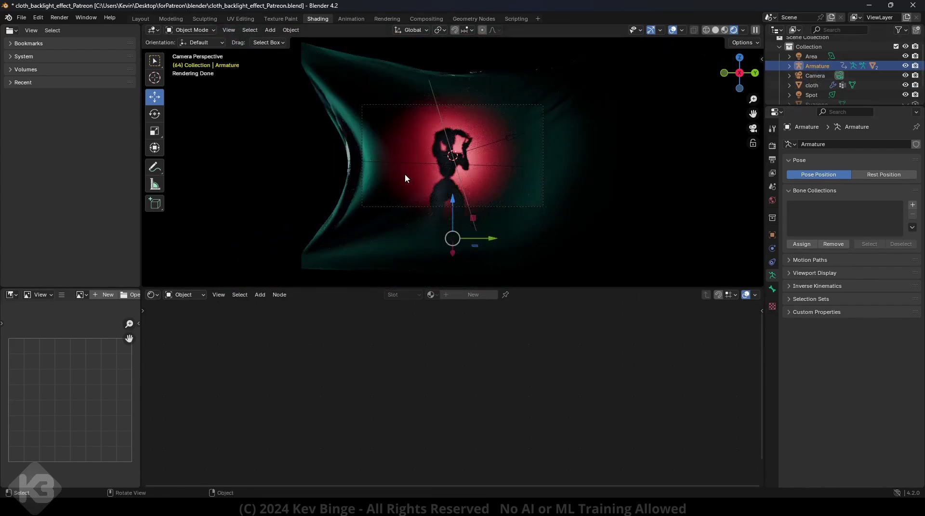
Step: Rotate the armature around the global Z axis and play the animation to check the direction it faces
click(154, 114)
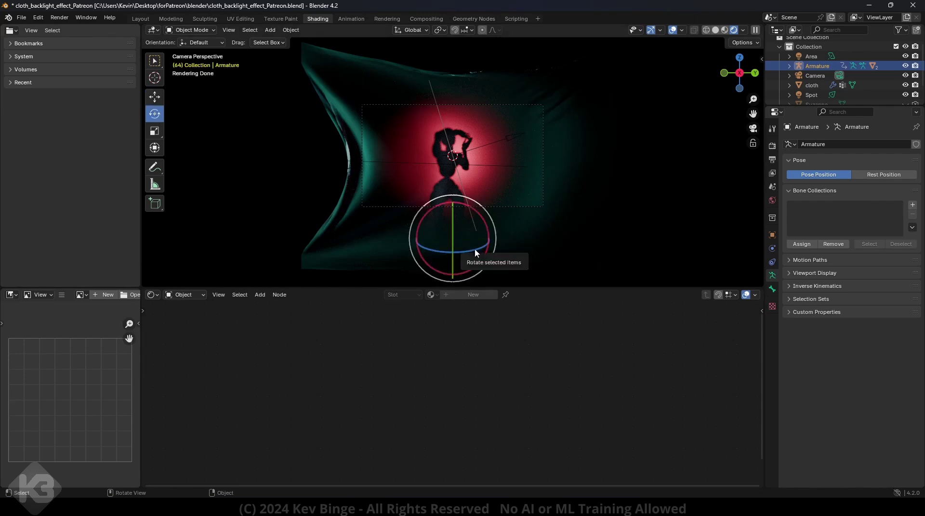
drag(476, 252, 487, 244)
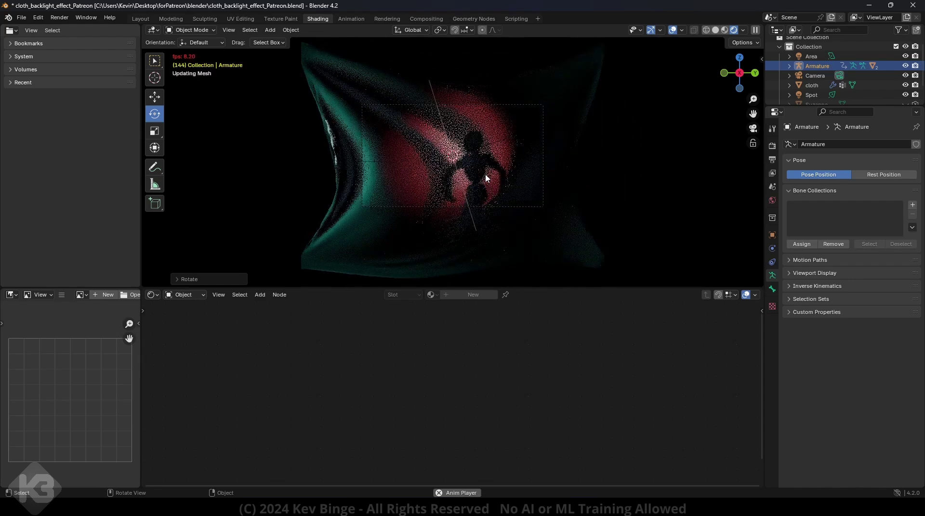
key(space)
scroll(498, 192, up, 1)
scroll(498, 192, up, 3)
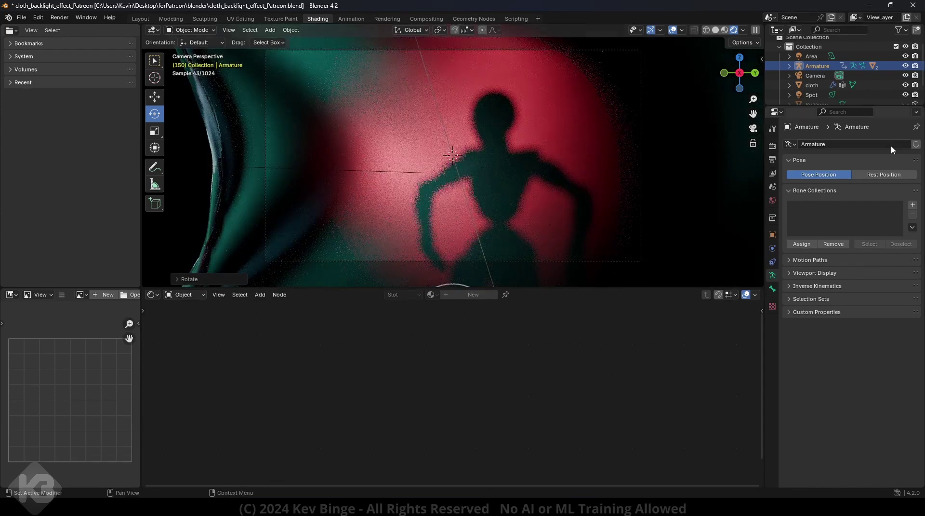
Step: Set the cloth material's Roughness to 0.373 and play the animation to check the silhouette
click(818, 88)
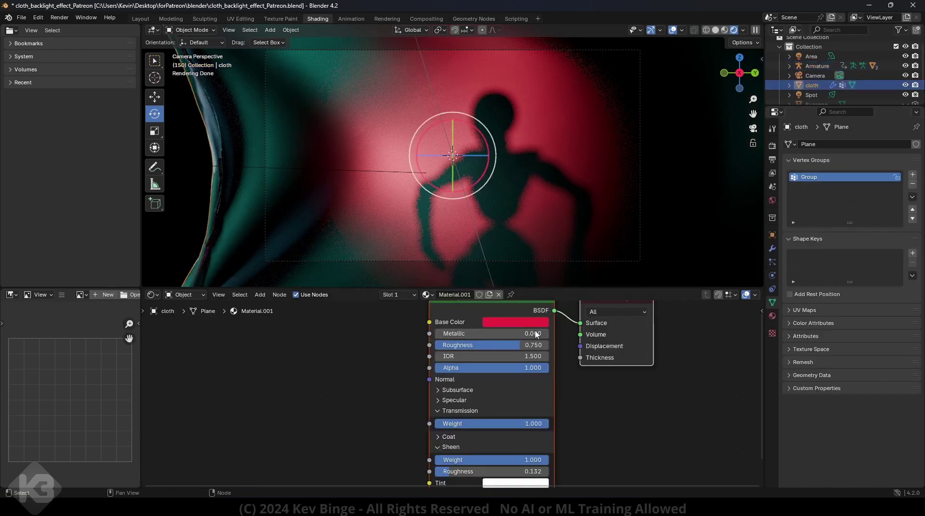
drag(491, 333, 435, 333)
drag(521, 345, 477, 344)
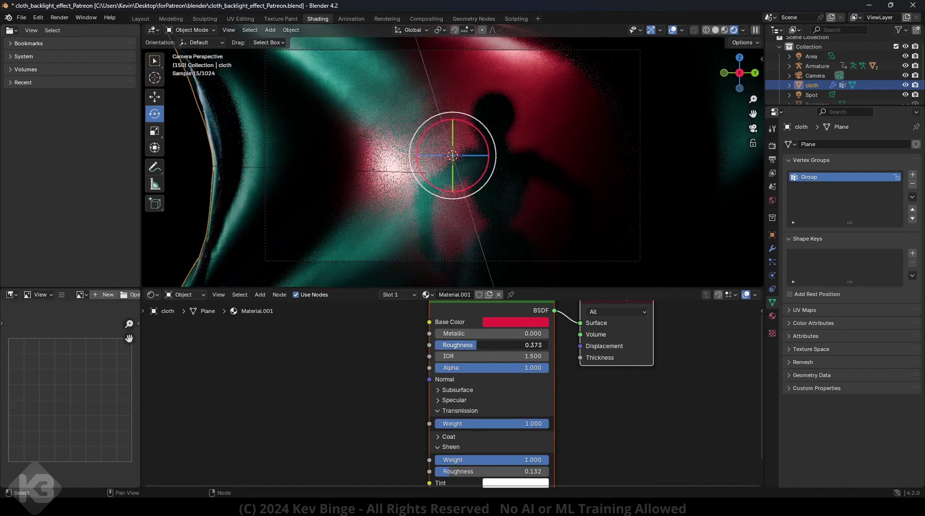
key(space)
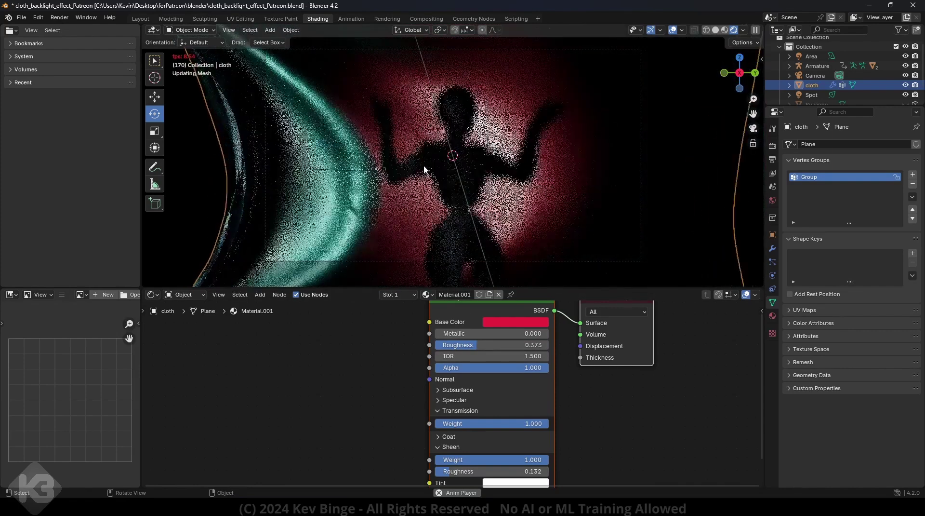
key(space)
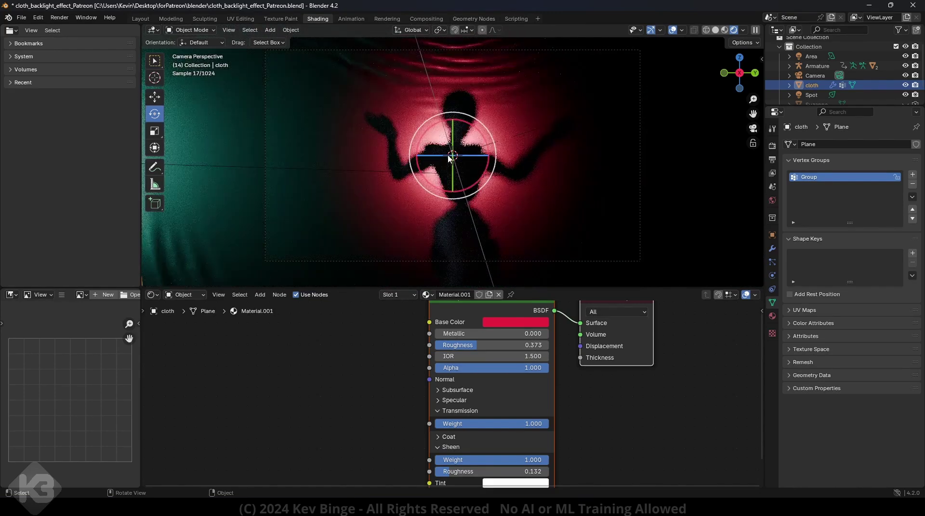
Step: Set the spot light's power to 500 W and its radius to 0.21 m
click(868, 95)
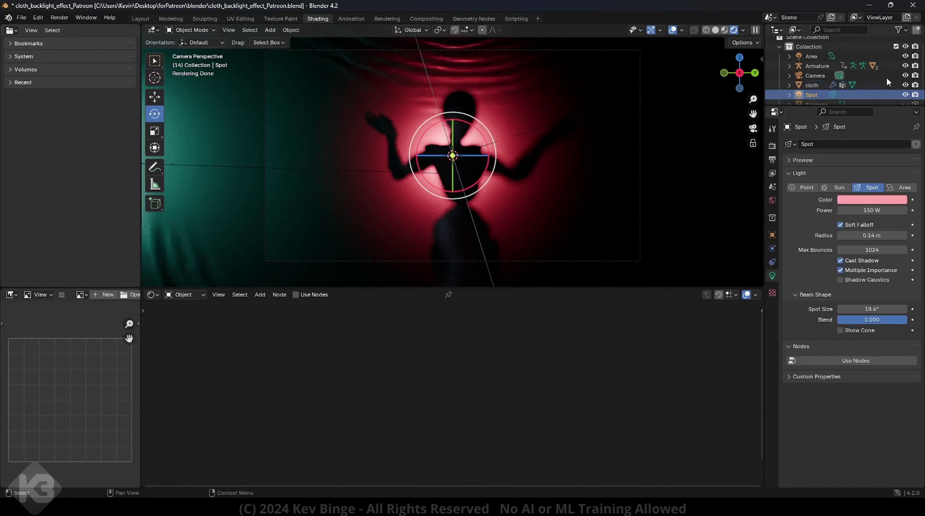
click(872, 210)
text(500)
key(Return)
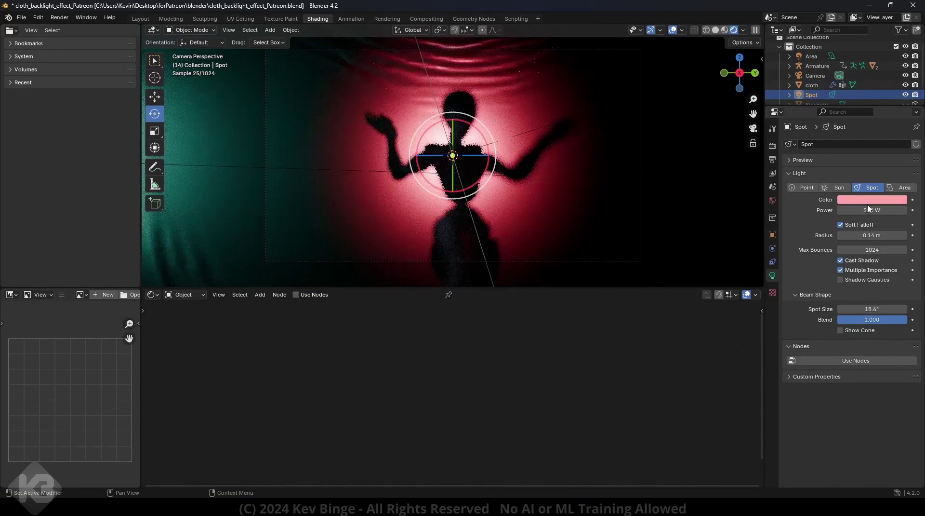
mouse_move(868, 236)
mouse_down()
mouse_move(908, 236)
mouse_move(868, 236)
mouse_up()
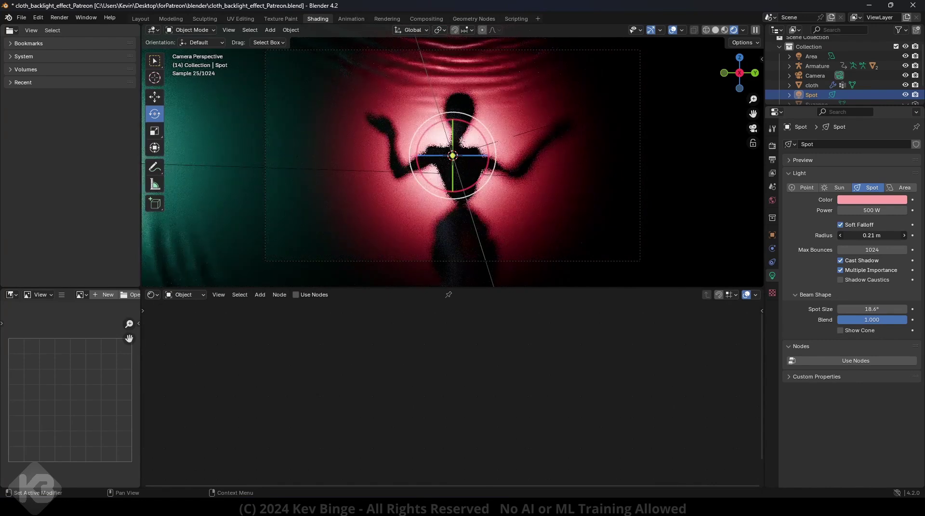
Step: Select the cloth to show its material nodes and play the animation to check the stronger backlight
click(524, 258)
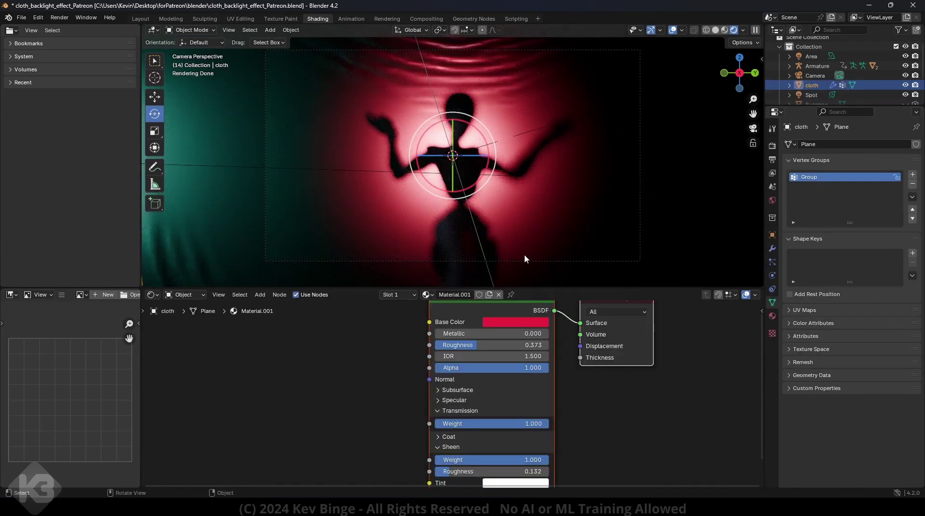
key(Home)
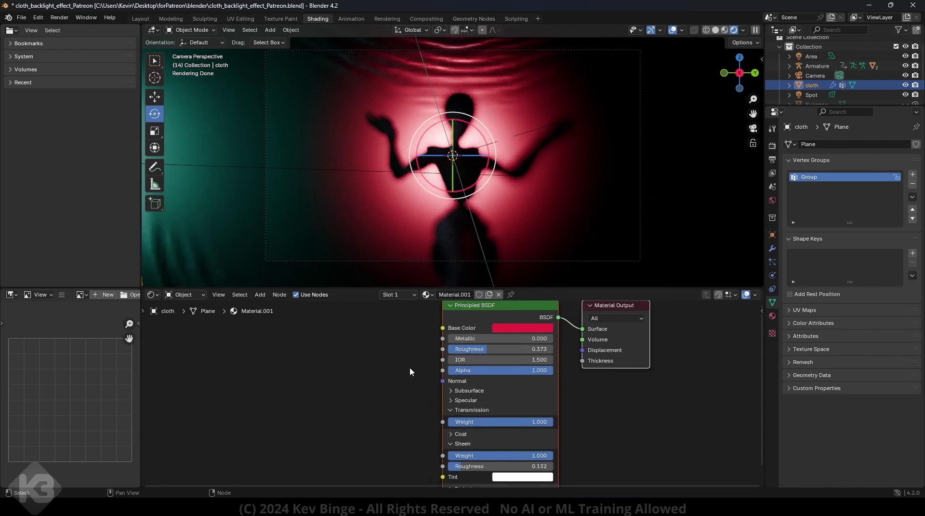
middle_drag(382, 406, 413, 396)
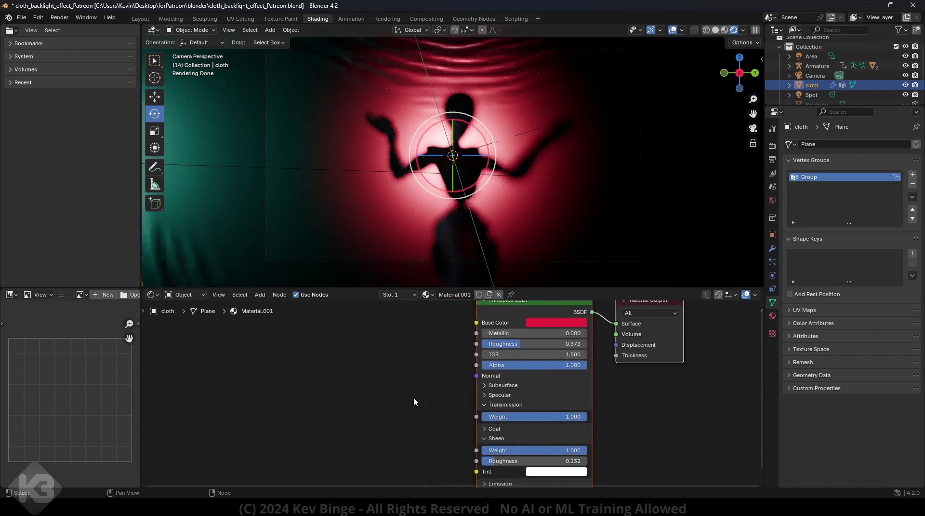
key(space)
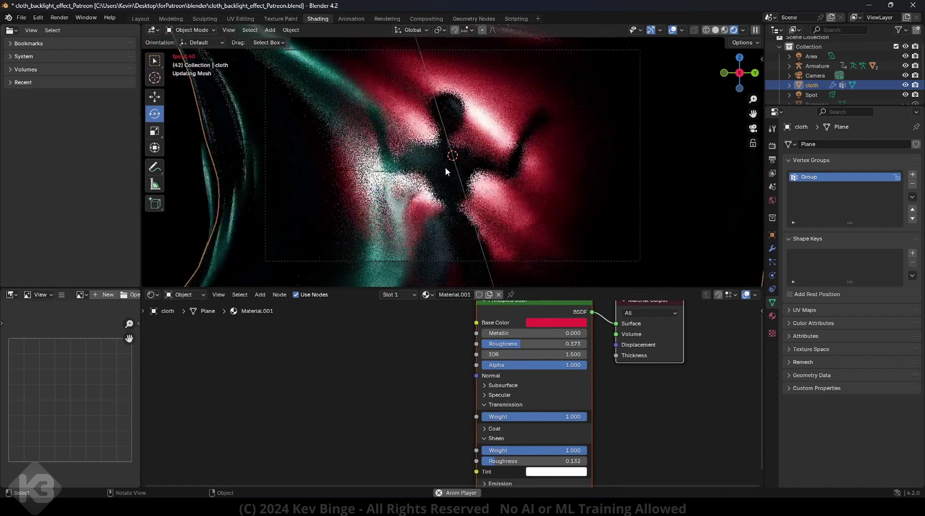
key(space)
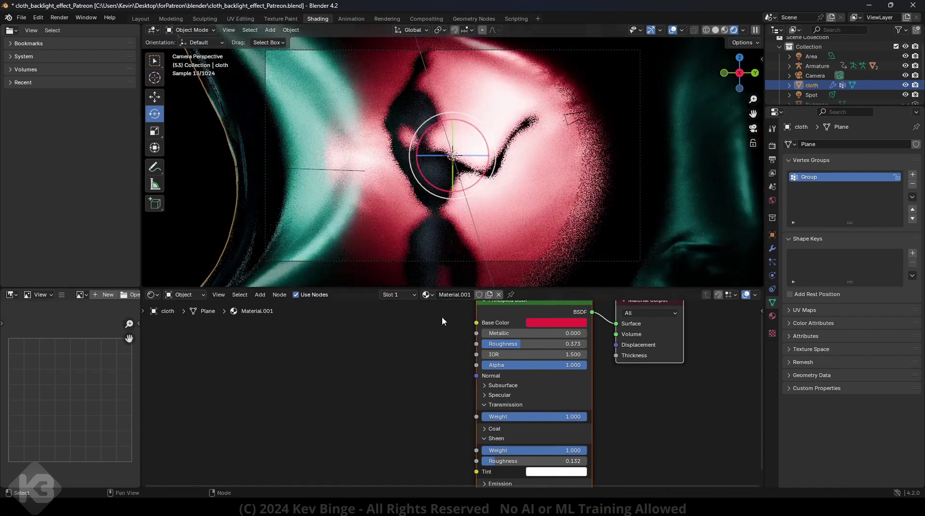
Step: Add a Color Ramp node and connect its Color output to the Principled BSDF's Transmission Weight
middle_drag(434, 393, 436, 384)
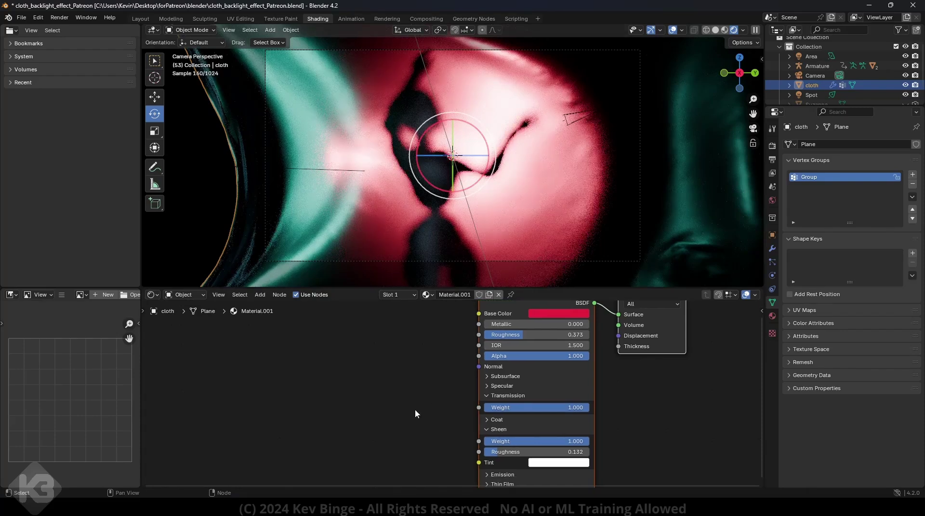
key(shift+a)
mouse_move(424, 421)
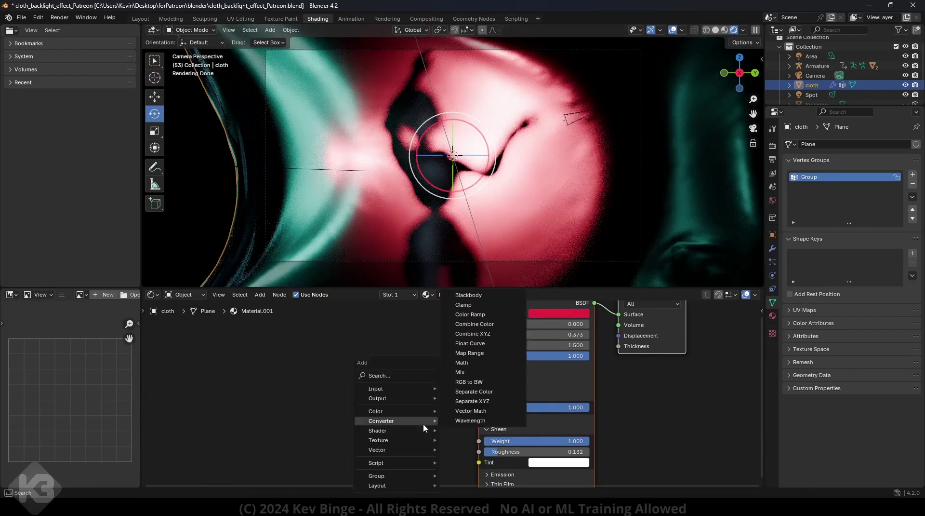
click(466, 314)
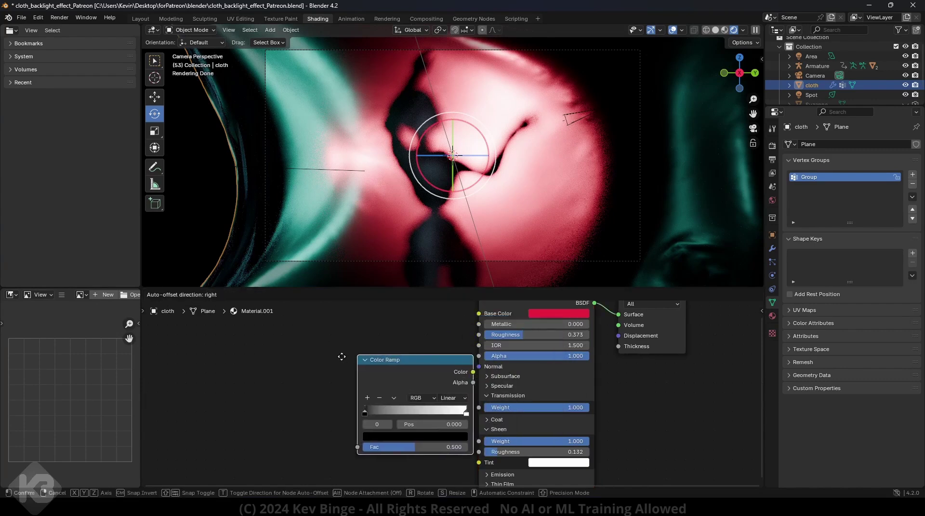
click(379, 372)
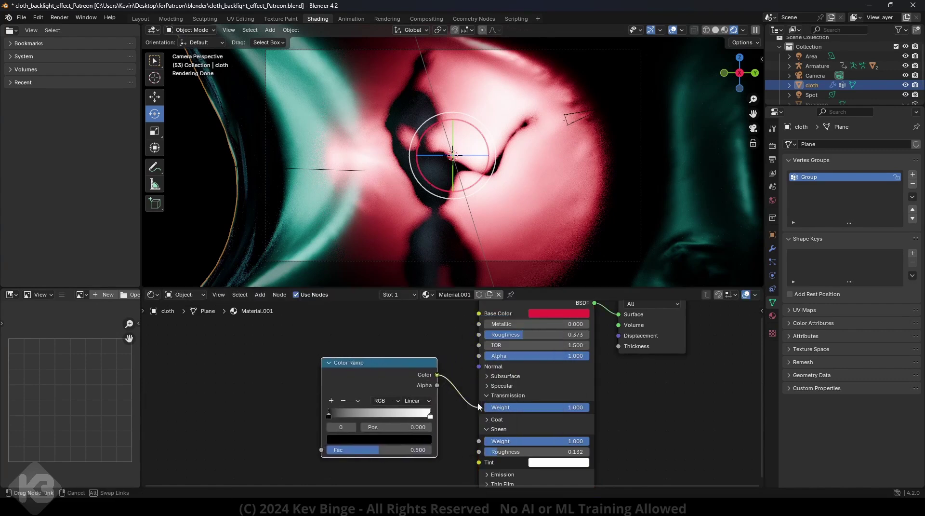
drag(484, 406, 480, 407)
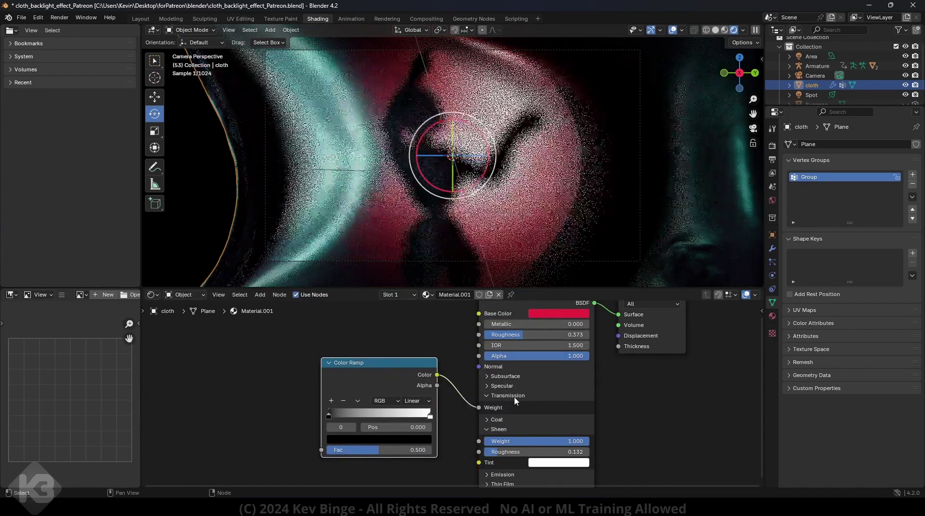
Step: Move the Color Ramp's white stop to position 0.423 and shift the node slightly in the node tree
mouse_move(330, 415)
mouse_down()
mouse_move(400, 417)
mouse_move(343, 415)
mouse_up()
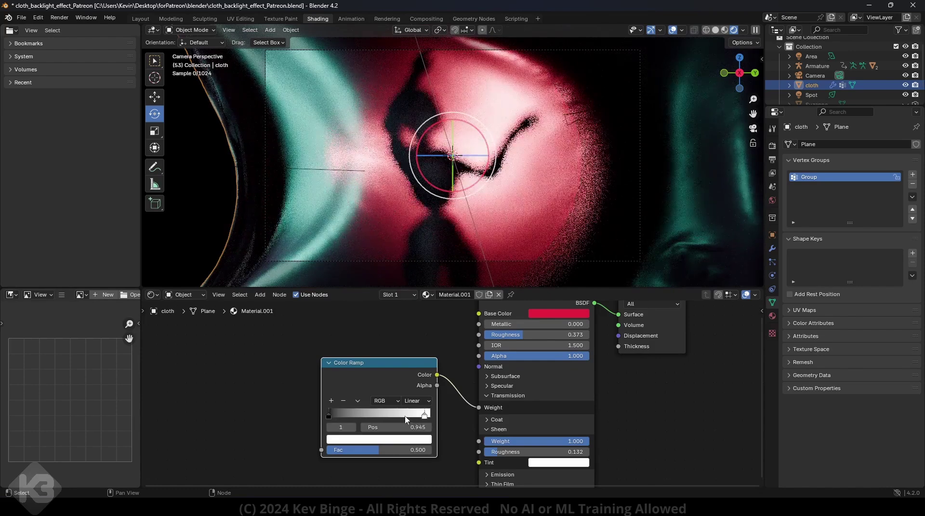
drag(431, 417, 372, 414)
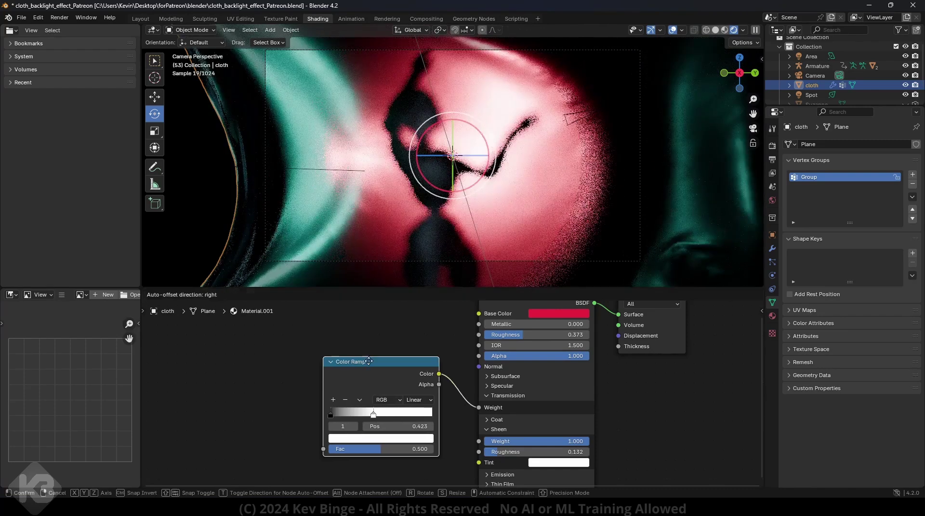
drag(369, 381, 375, 378)
Step: Add a Layer Weight node and connect its Facing output to the Color Ramp's Fac input
key(shift+a)
mouse_move(255, 365)
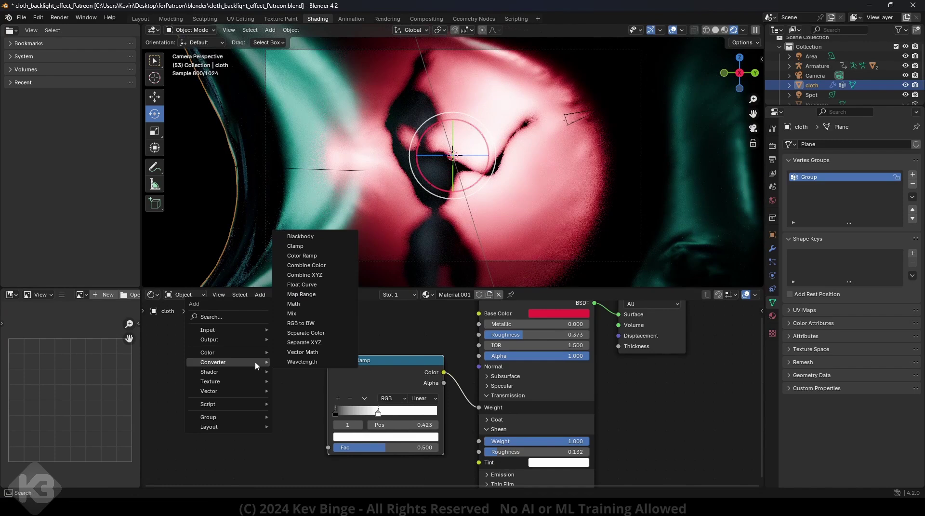
click(238, 316)
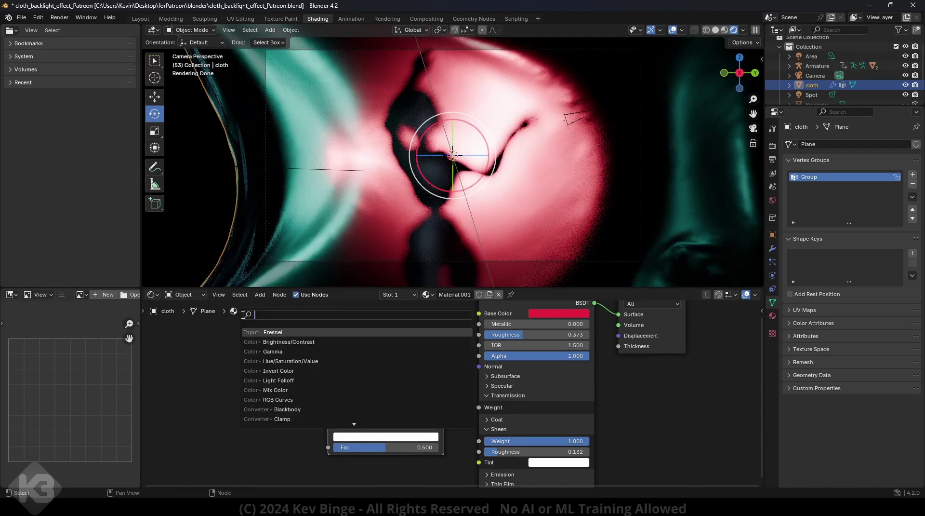
text(layer)
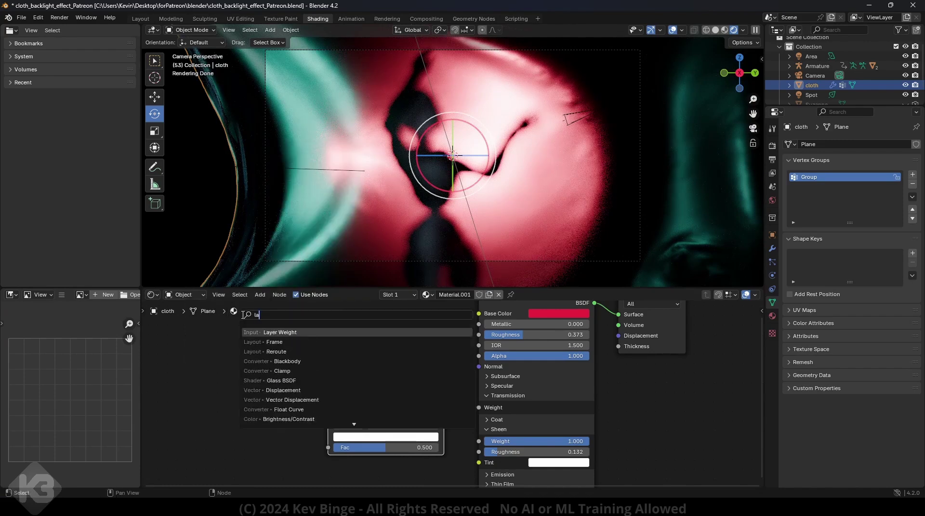
click(275, 332)
click(296, 385)
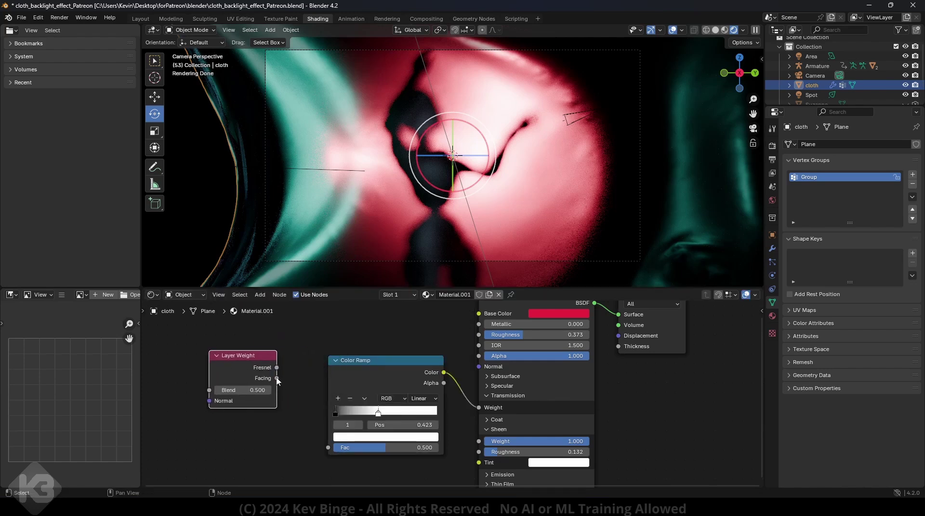
drag(277, 378, 327, 447)
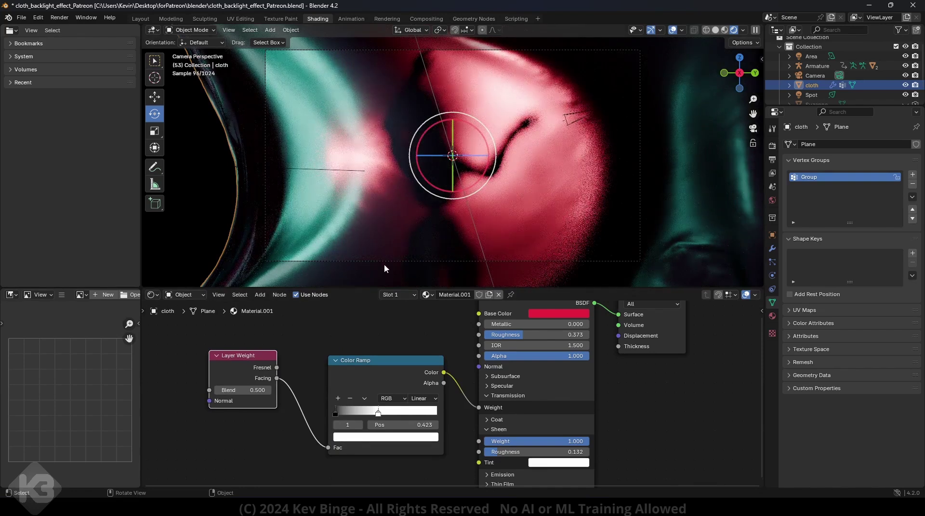
Step: Move the Color Ramp's white stop to position 0.277 and play the animation to check the cloth's transmission
drag(336, 413, 336, 417)
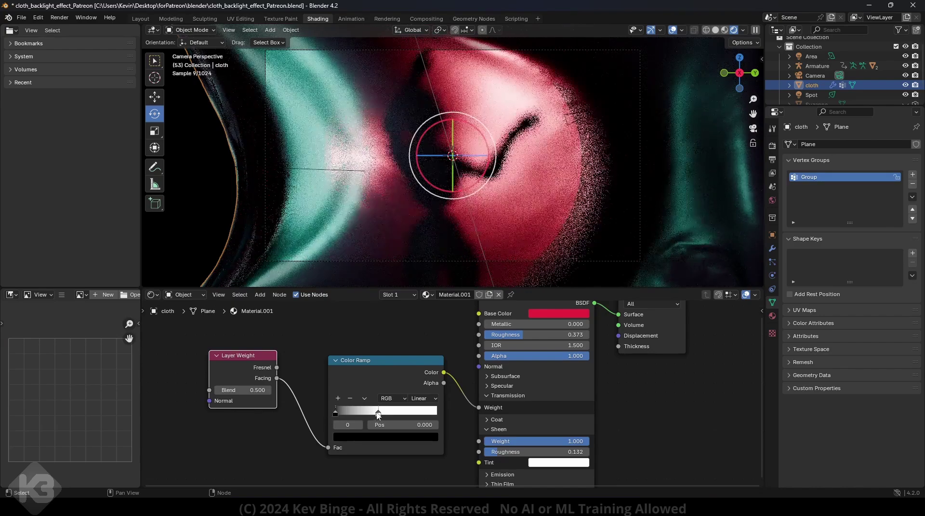
click(379, 413)
drag(379, 413, 363, 413)
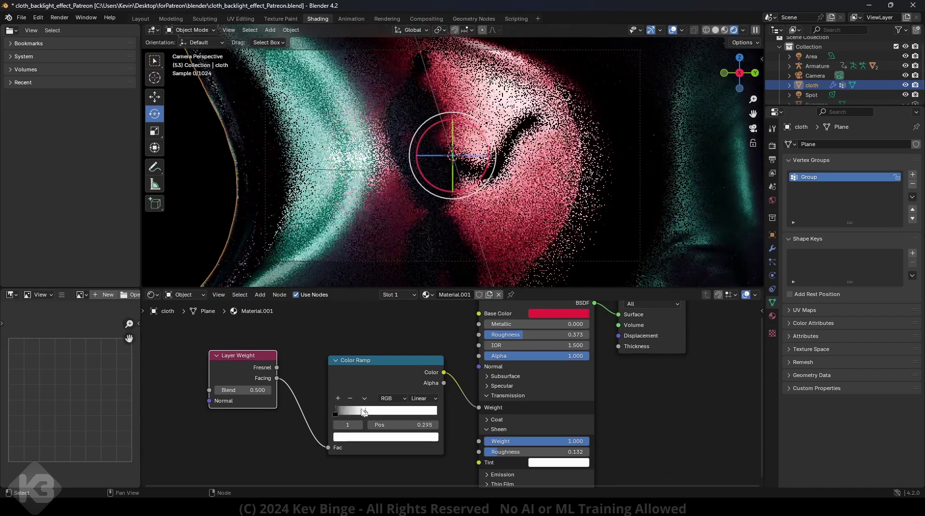
key(space)
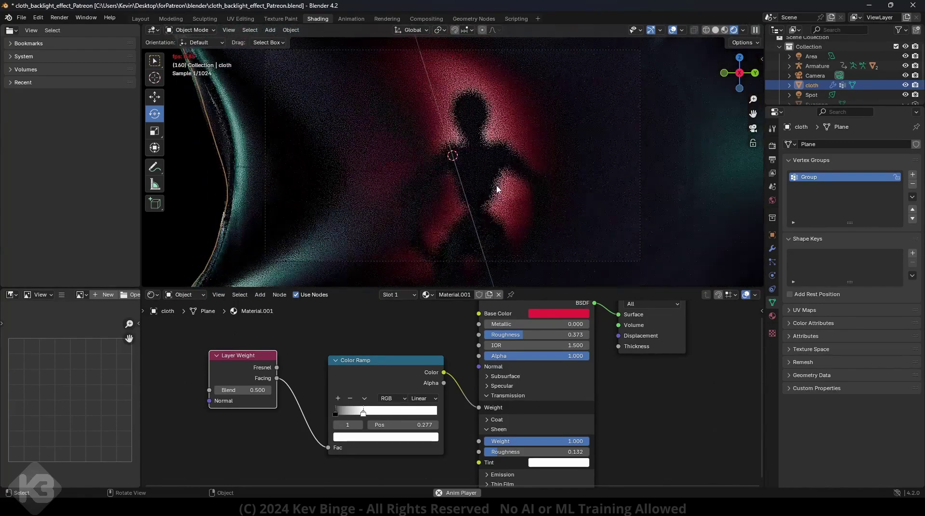
Step: Pause and resume the animation playback to examine the dancer's silhouette and the light transmission through the cloth
key(space)
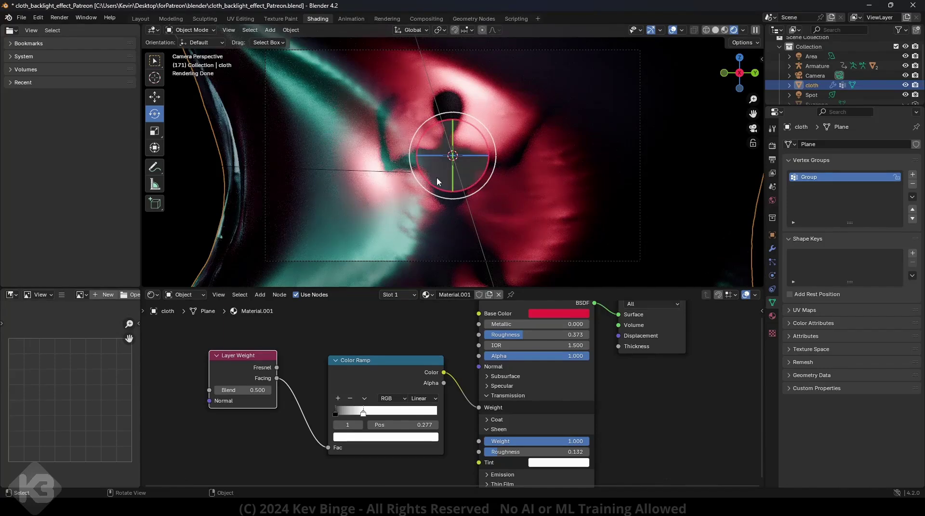
key(space)
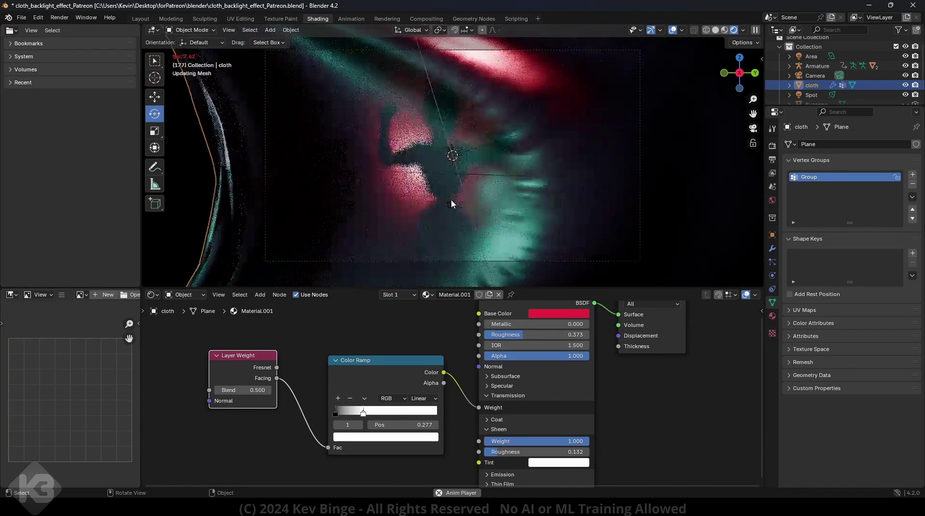
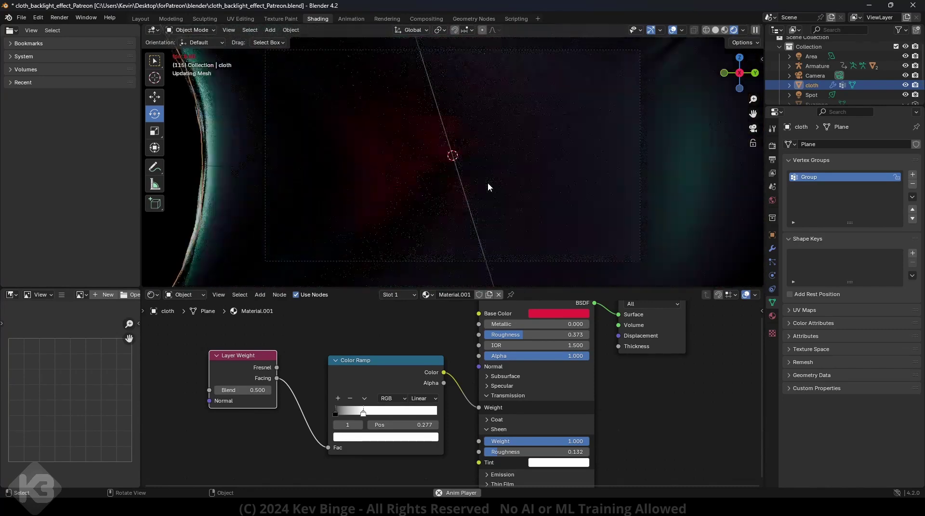
key(space)
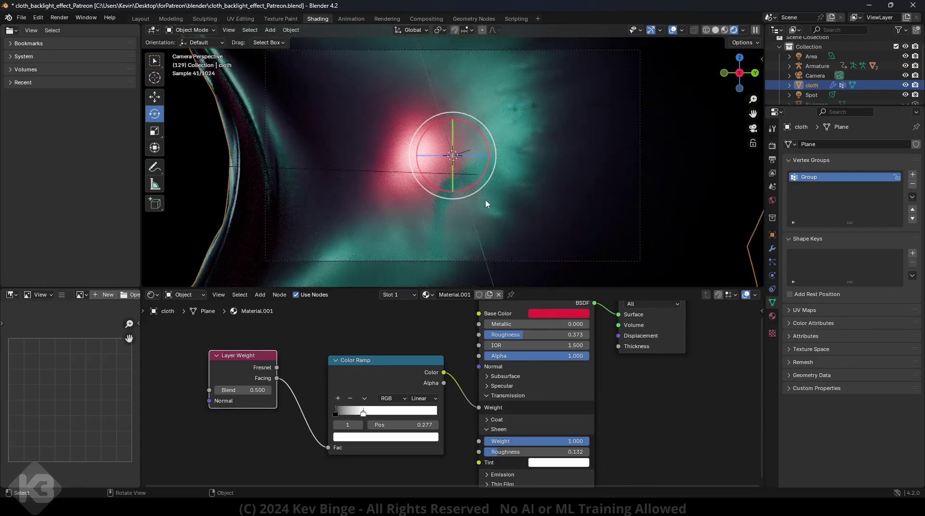
click(773, 250)
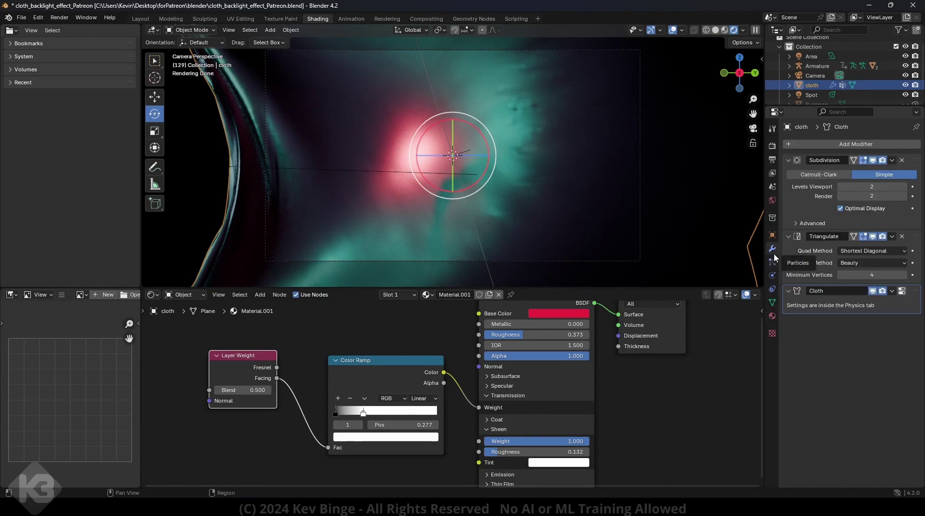
click(773, 146)
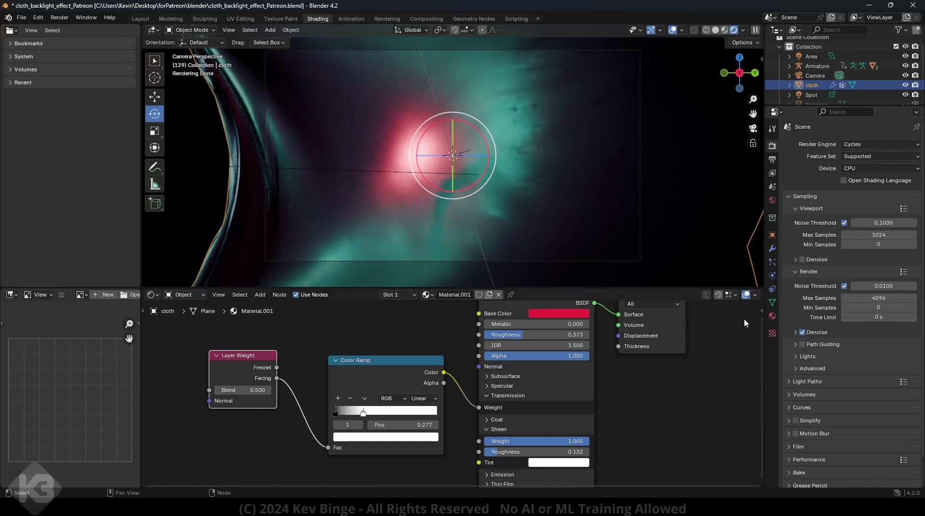
click(772, 249)
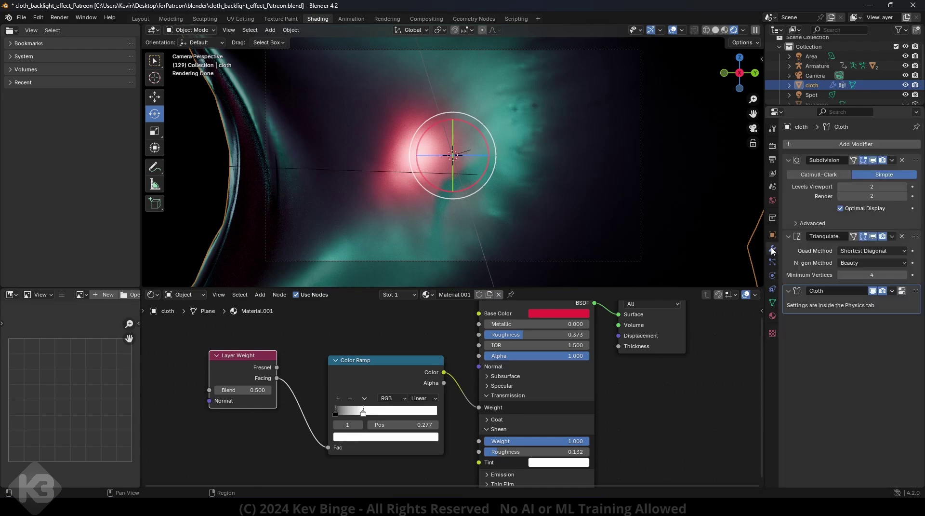
click(772, 261)
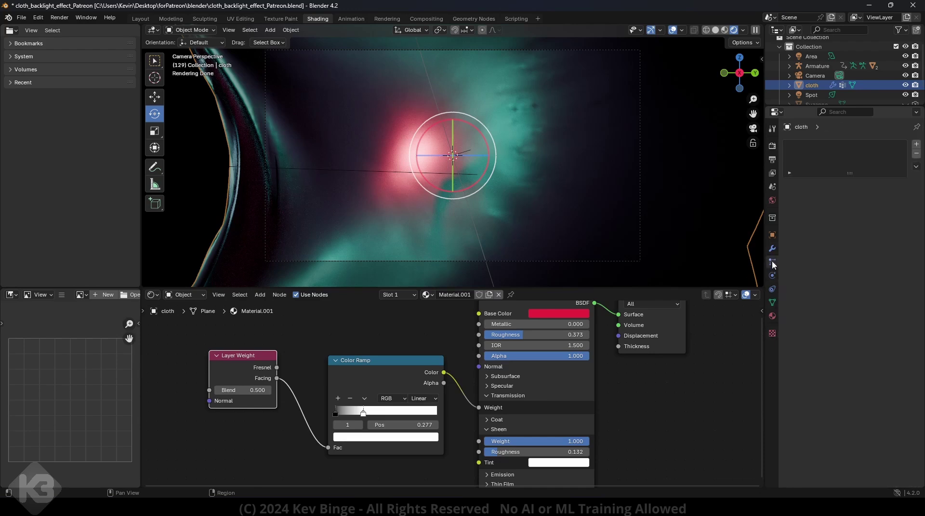
click(773, 249)
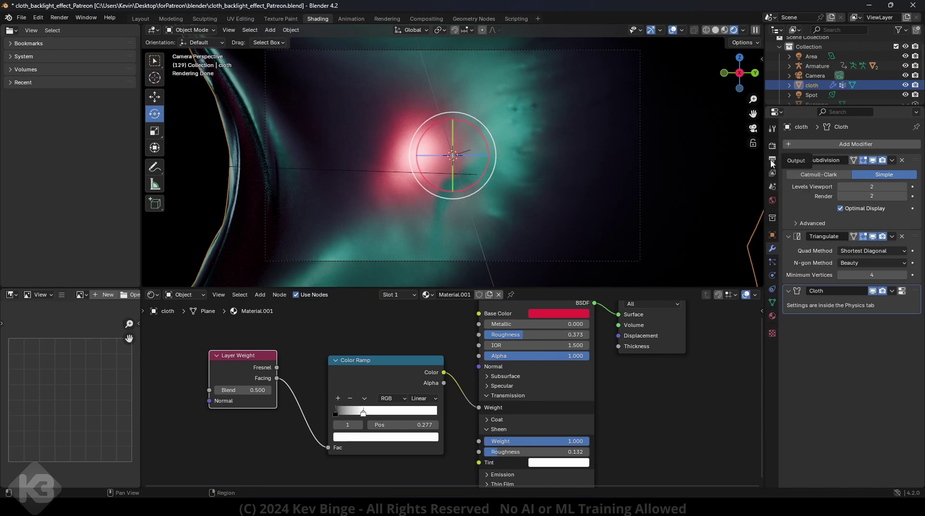
Step: Switch the Cycles render device to GPU Compute
click(773, 145)
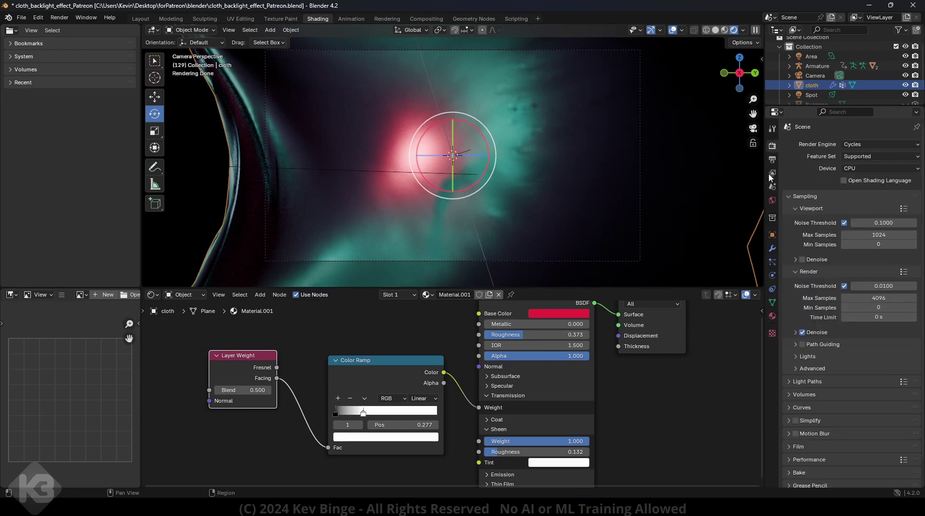
click(859, 168)
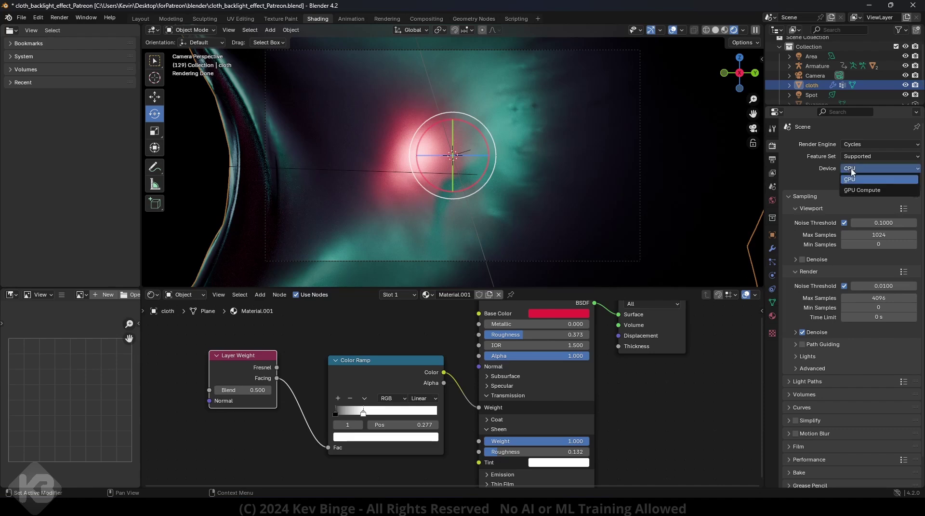
click(855, 190)
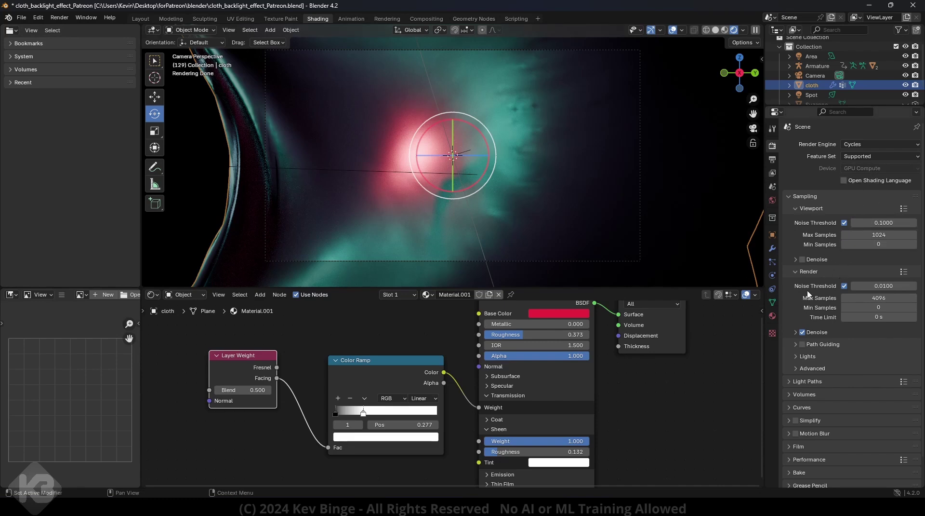
Step: Set the final render's maximum samples to 128 and enable Motion Blur for the scene
click(880, 298)
text(128)
key(Return)
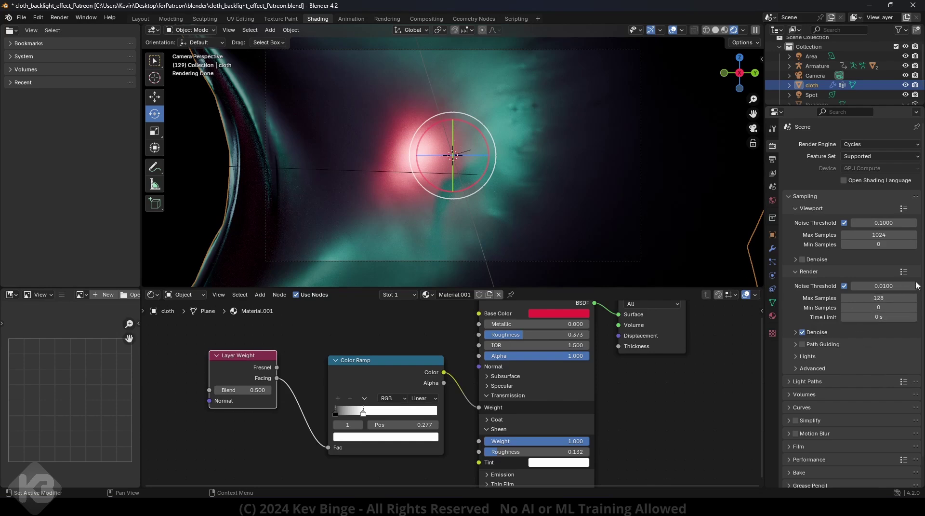
scroll(808, 387, down, 1)
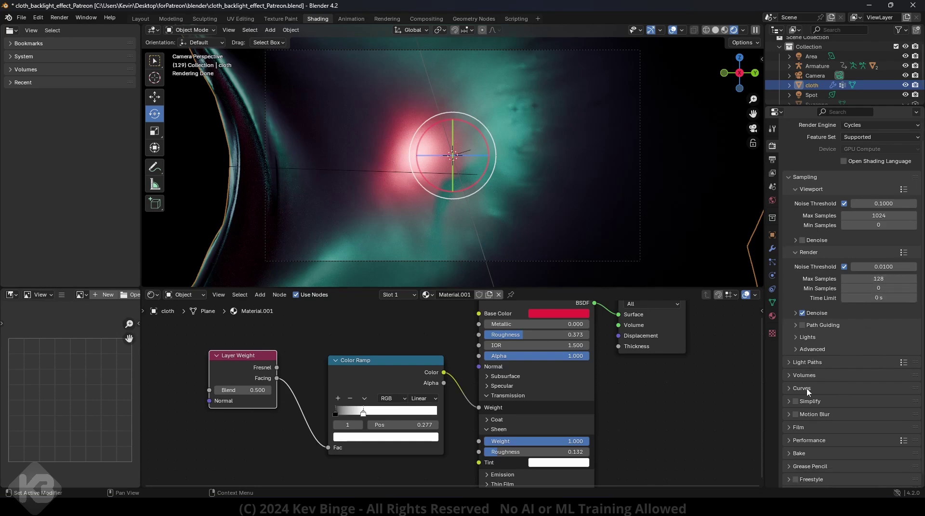
scroll(823, 376, down, 1)
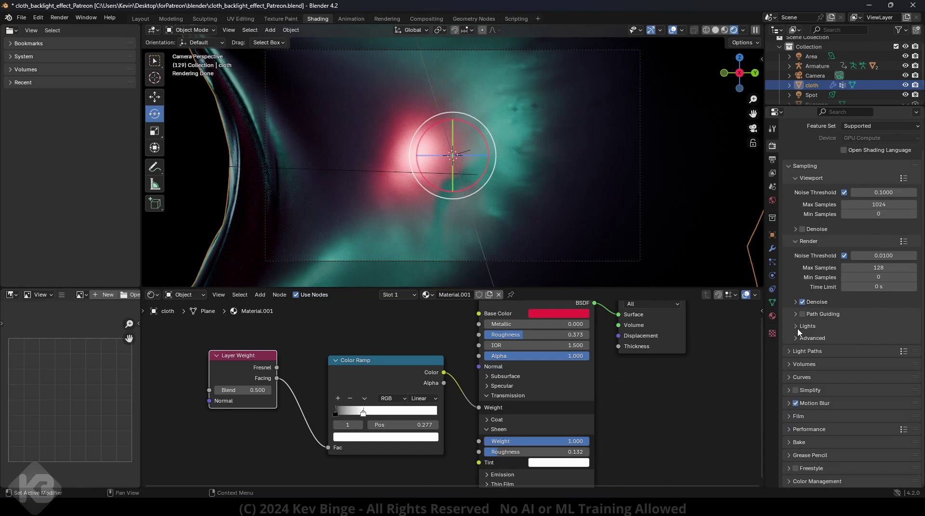
Step: Set the output file format to OpenEXR MultiLayer with Float (Half) color depth
click(773, 174)
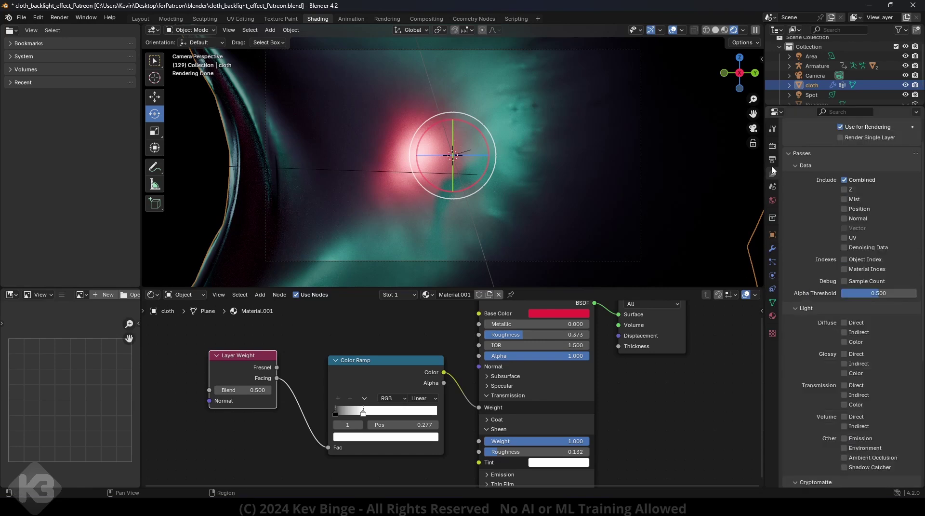
click(773, 159)
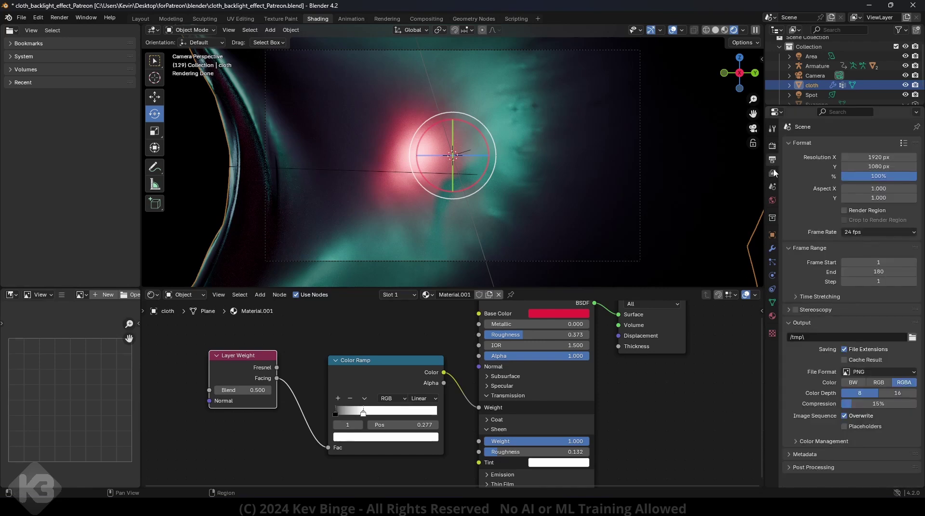
click(848, 371)
click(795, 421)
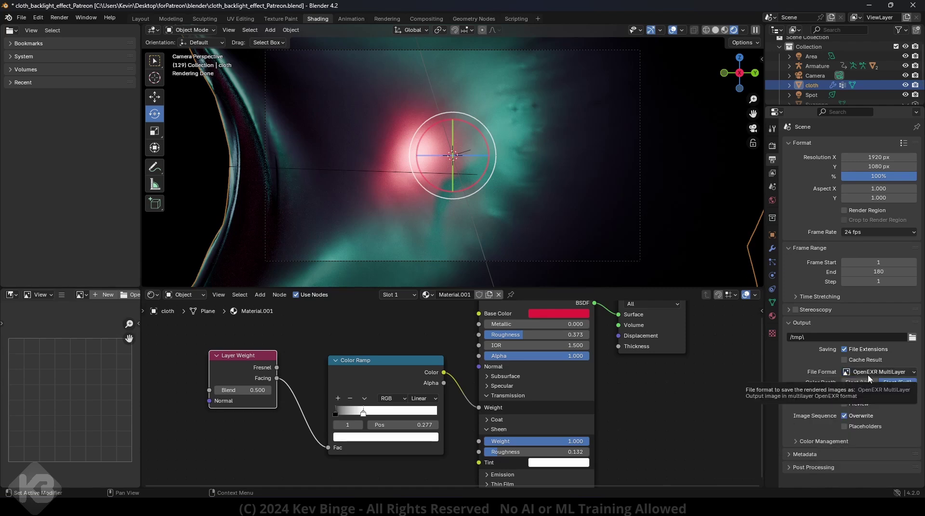
click(862, 386)
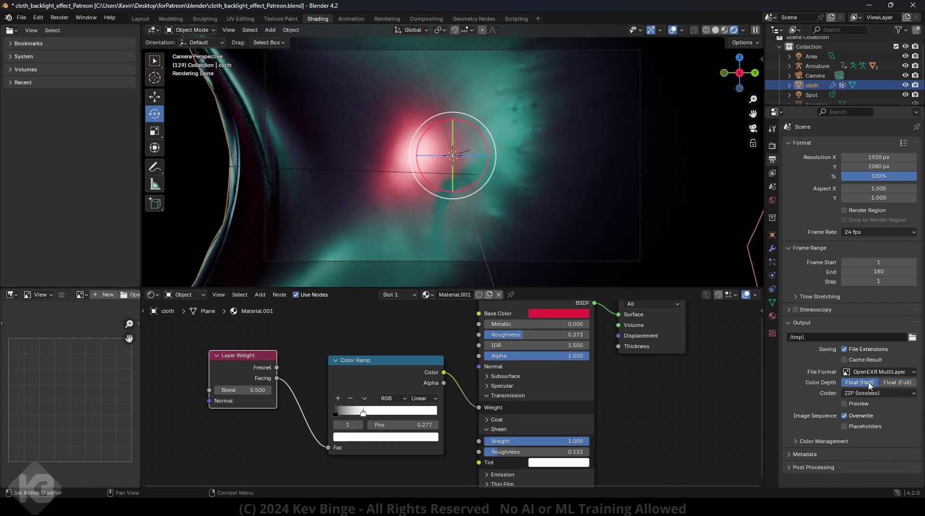
click(830, 441)
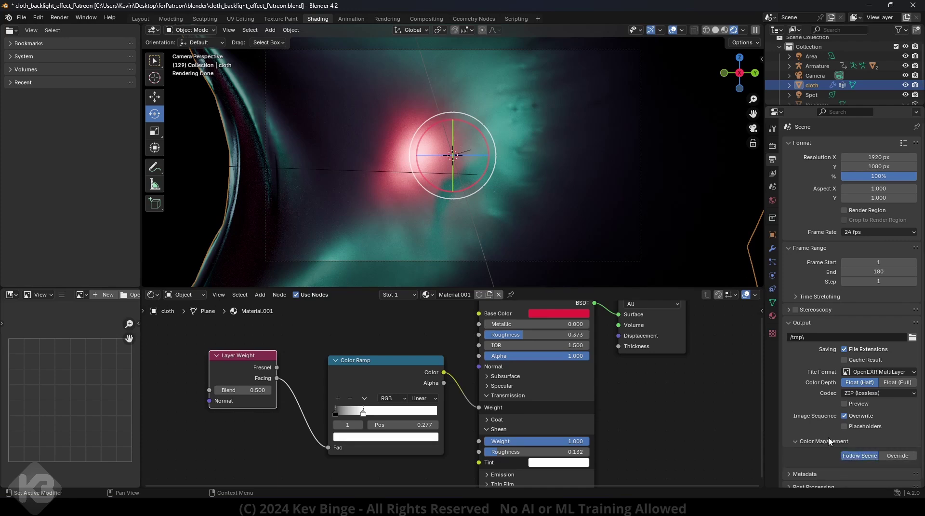
click(830, 441)
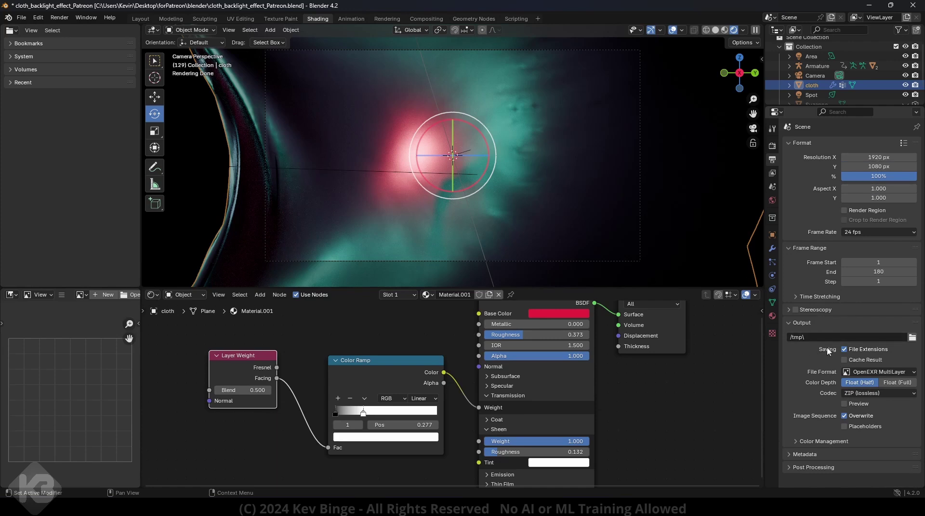
Step: Set the render output path to /tmp\dancer.####.exr, with a four-digit frame number placeholder
click(818, 337)
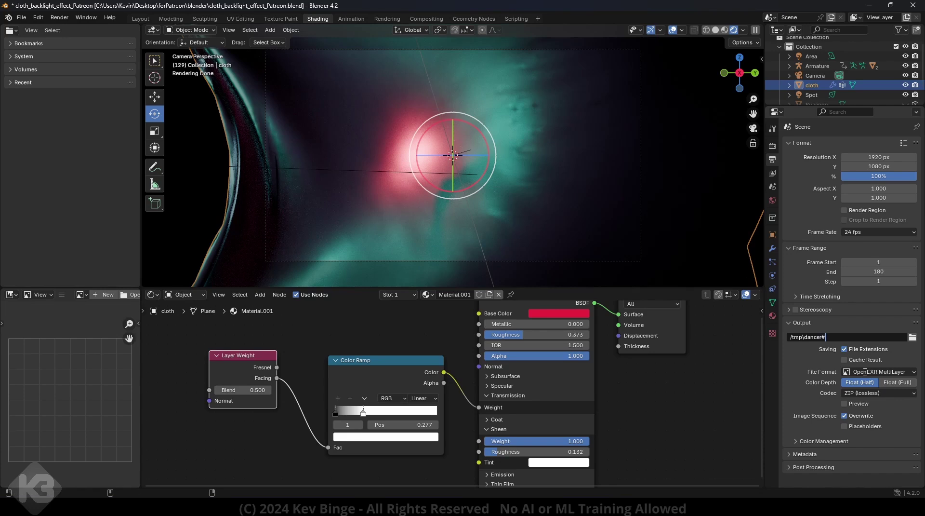
text(###)
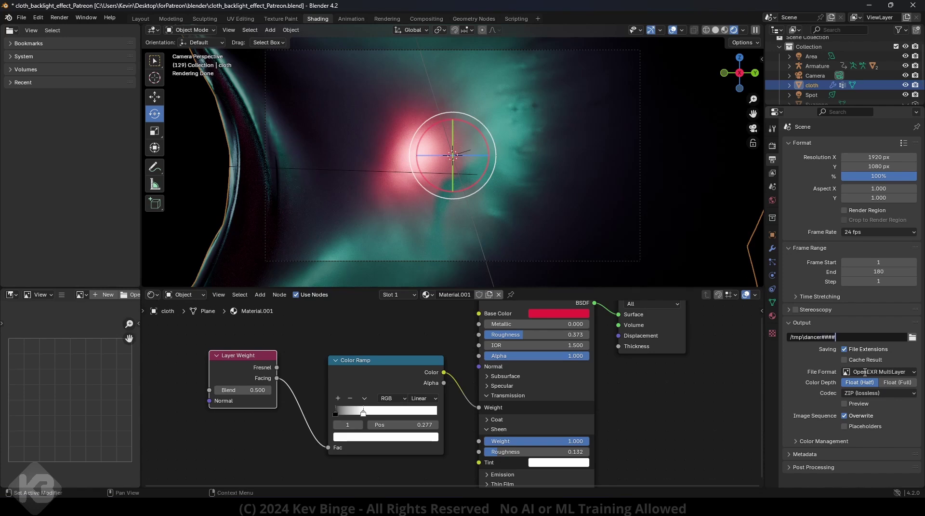
text(.exr)
key(Return)
click(821, 339)
click(822, 338)
text(.)
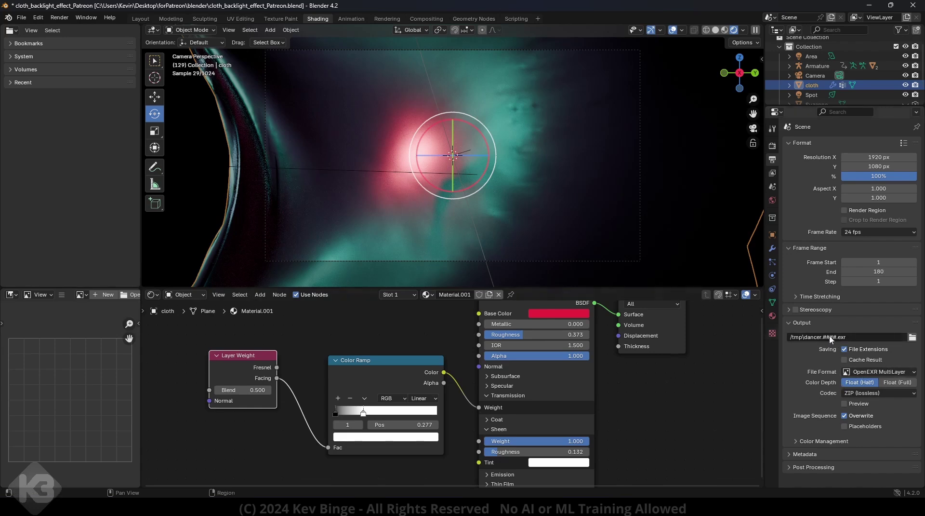
Step: Open the choice of output file formats
click(880, 373)
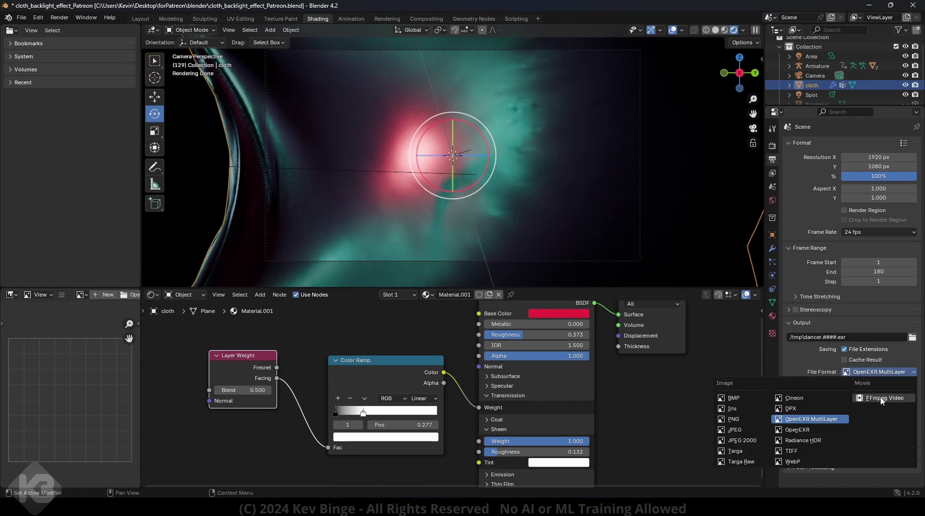